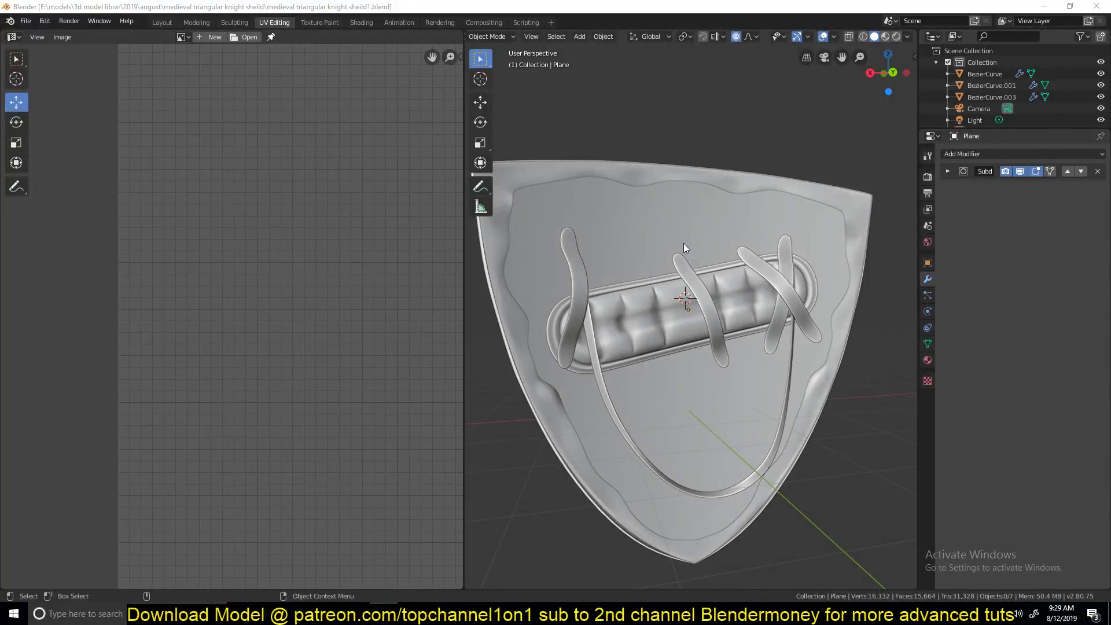
# Step: Examine the shield model from behind and from the front, including its straps and padded grip
pyautogui.scroll(-5, 683, 243)
pyautogui.moveTo(685, 221); pyautogui.dragTo(640, 179, button='middle')
pyautogui.scroll(5, 714, 266)
pyautogui.scroll(-6, 692, 244)
pyautogui.scroll(4, 736, 266)
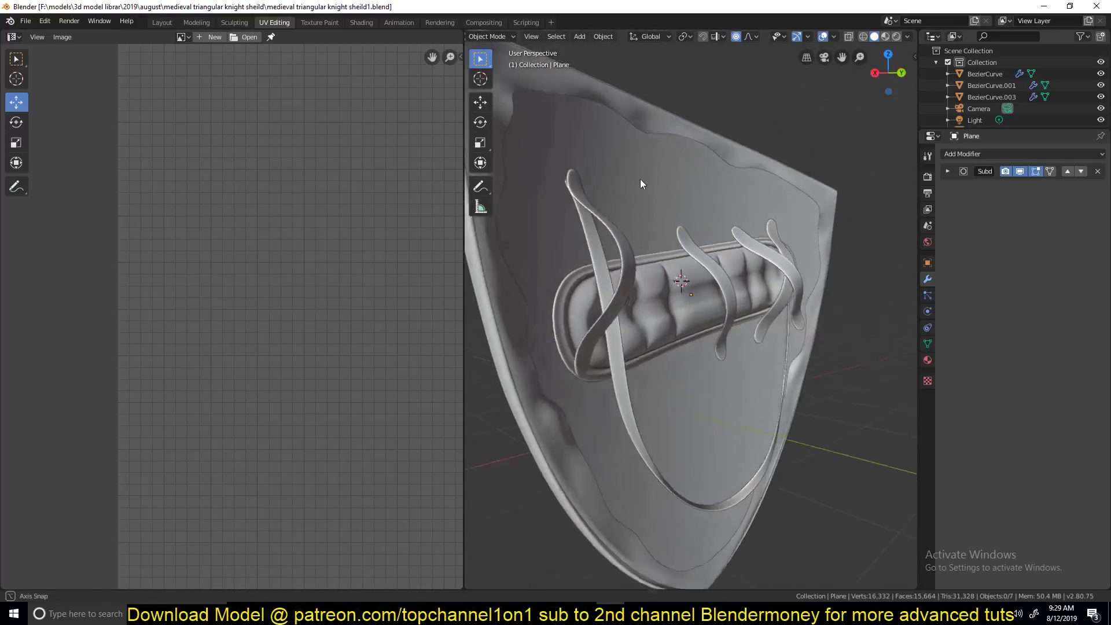
pyautogui.scroll(-3, 655, 239)
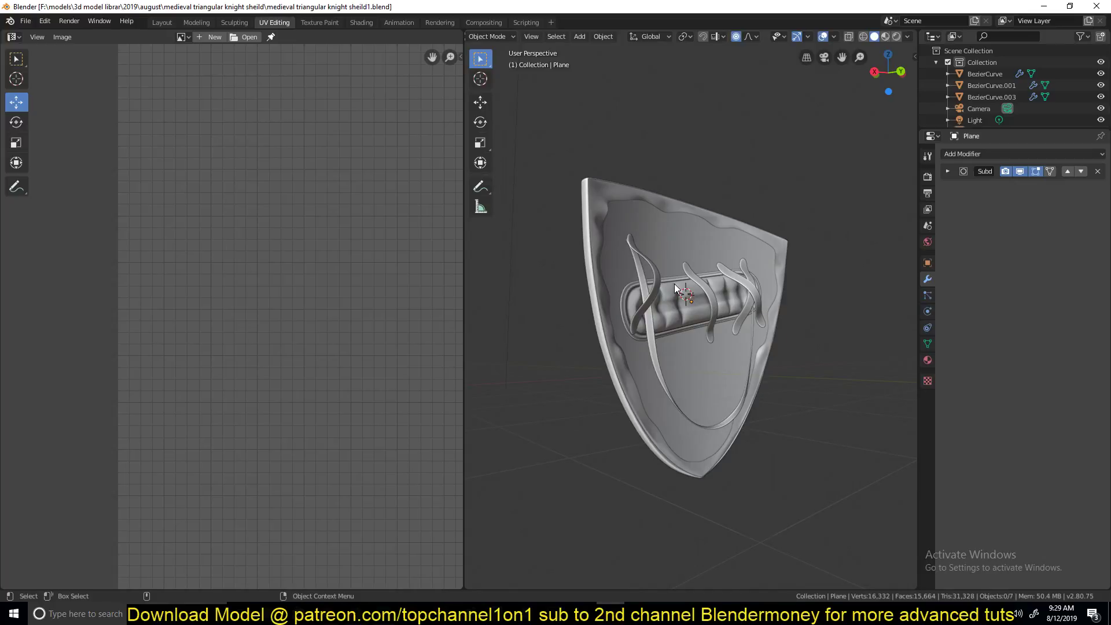
pyautogui.moveTo(657, 280); pyautogui.dragTo(760, 331, button='middle')
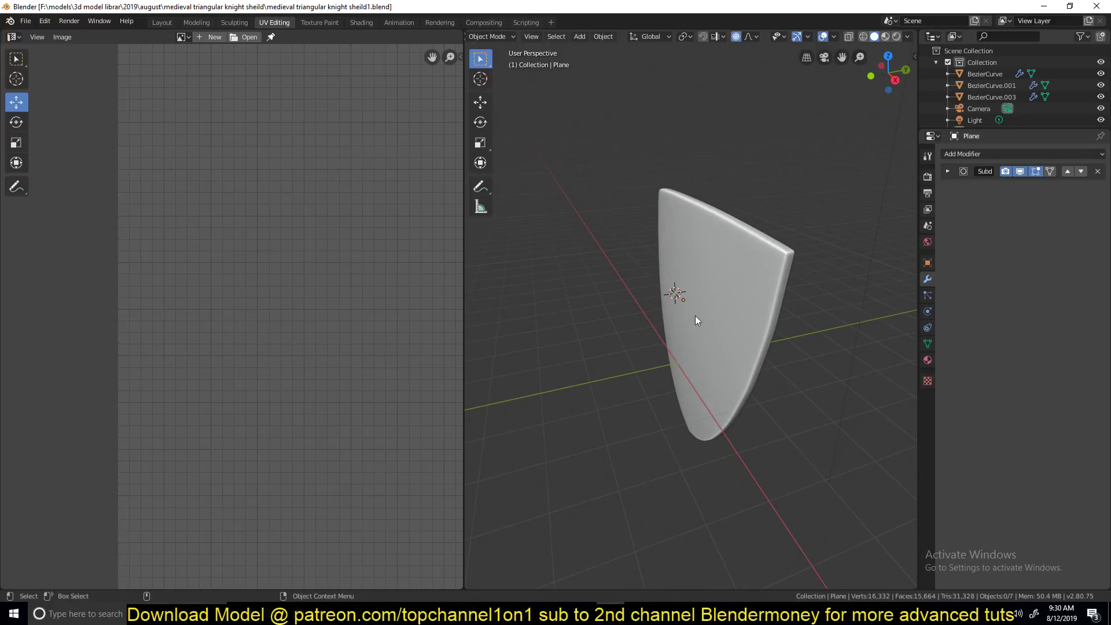
pyautogui.moveTo(687, 370); pyautogui.dragTo(637, 266, button='middle')
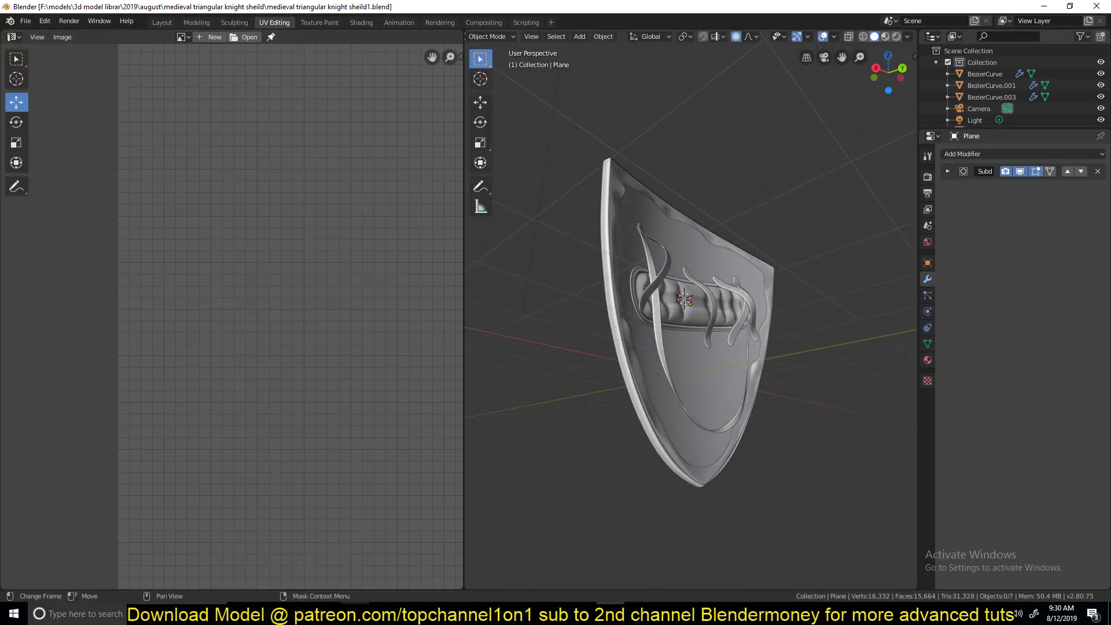
# Step: Switch to Firefox to view the BlenderMoney channel's uploads, and return to Blender to examine the shield's straps
pyautogui.click(355, 612)
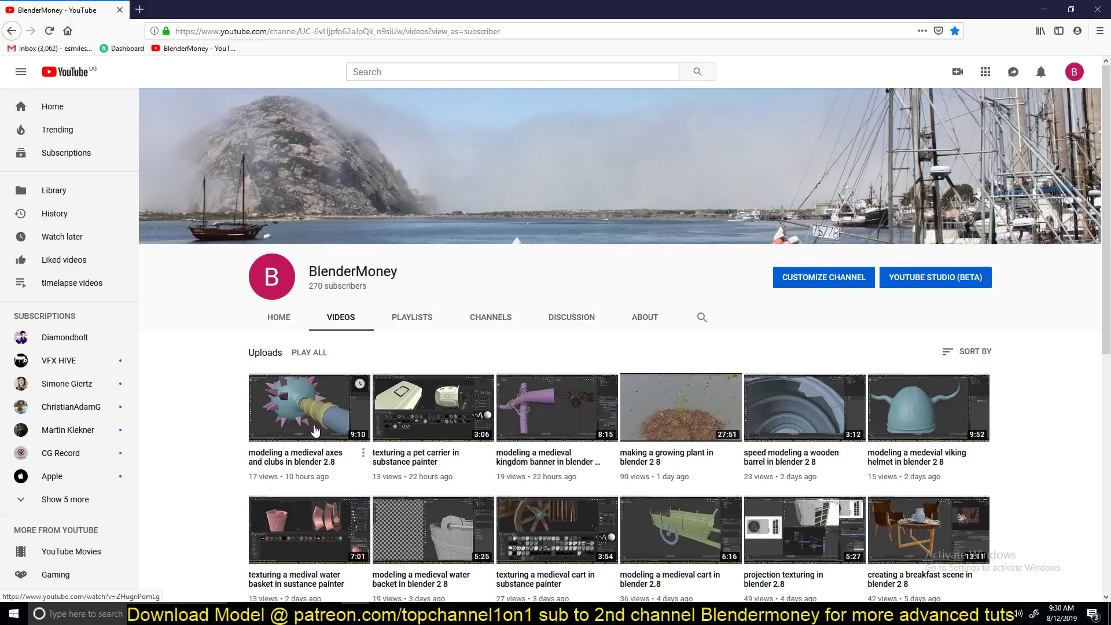
pyautogui.click(1045, 14)
pyautogui.moveTo(633, 307); pyautogui.dragTo(632, 332, button='middle')
pyautogui.scroll(5, 569, 211)
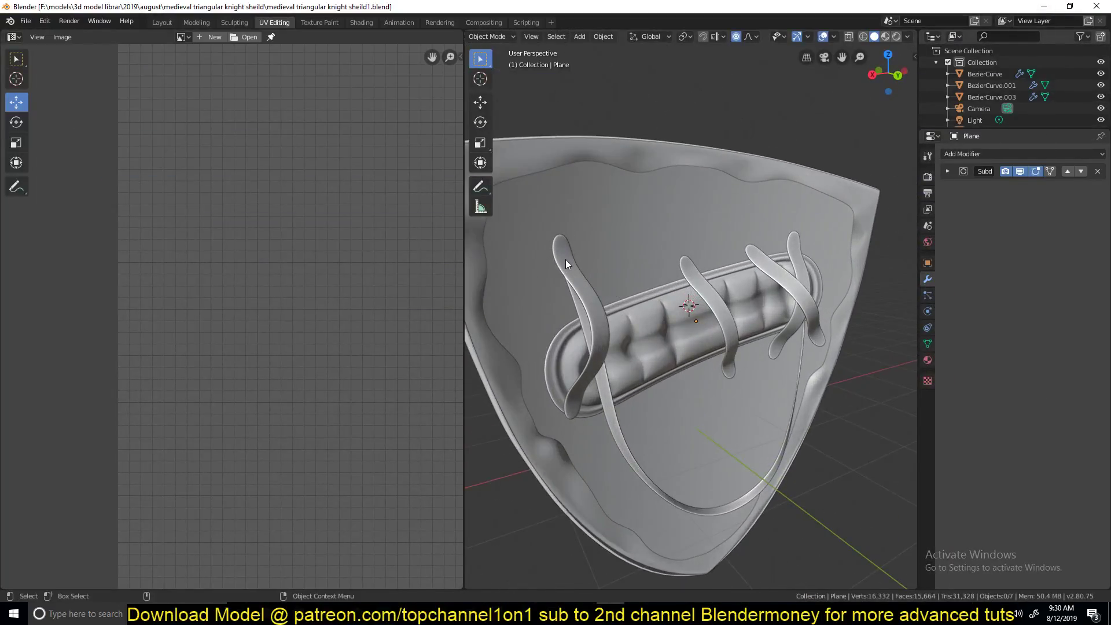
pyautogui.moveTo(565, 259); pyautogui.dragTo(583, 296, button='middle')
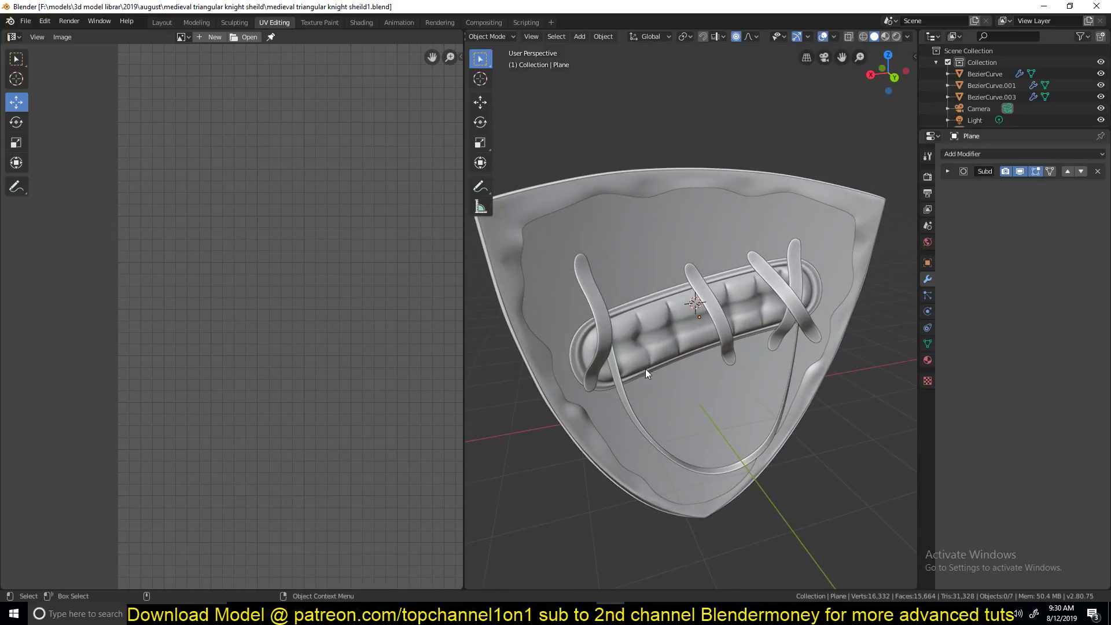
pyautogui.moveTo(645, 372); pyautogui.dragTo(590, 320, button='middle')
# Step: Duplicate the shield's strap object, place the copy beside the shield and frame it in the viewport
pyautogui.click(628, 438)
pyautogui.moveTo(648, 342); pyautogui.dragTo(748, 272, button='middle')
pyautogui.scroll(-6, 664, 322)
pyautogui.scroll(4, 678, 373)
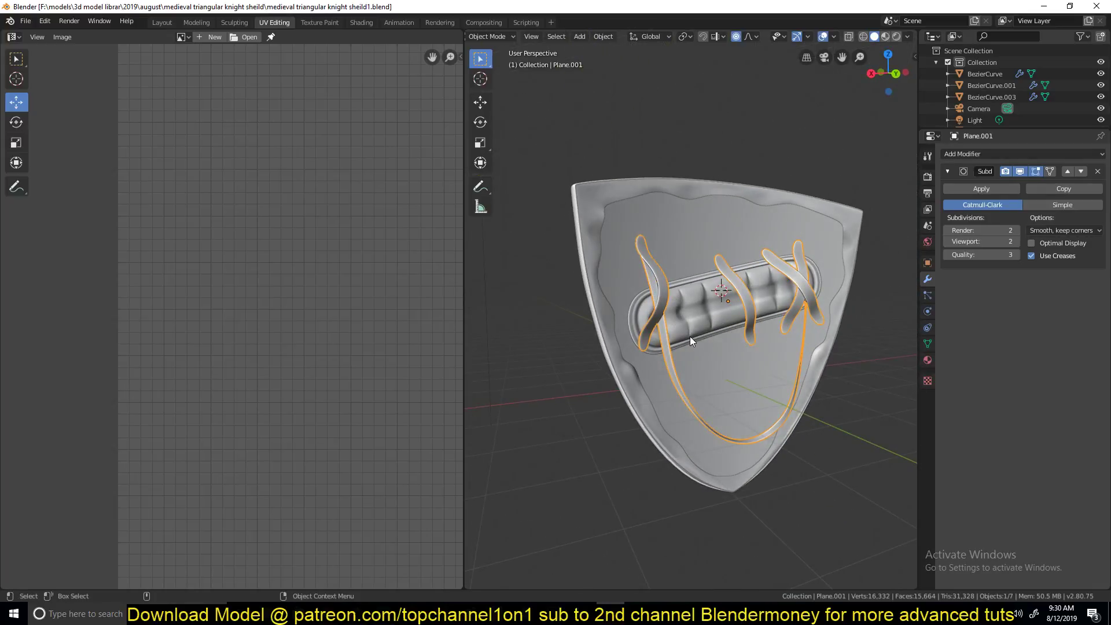
pyautogui.moveTo(755, 332); pyautogui.dragTo(684, 310, button='middle')
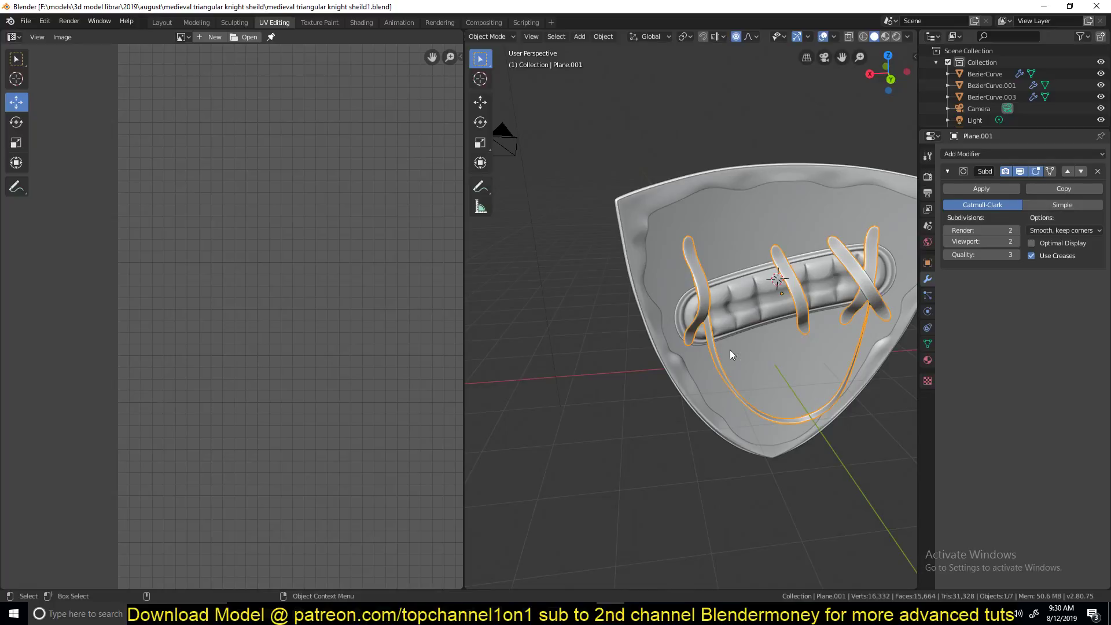
pyautogui.scroll(-1, 730, 350)
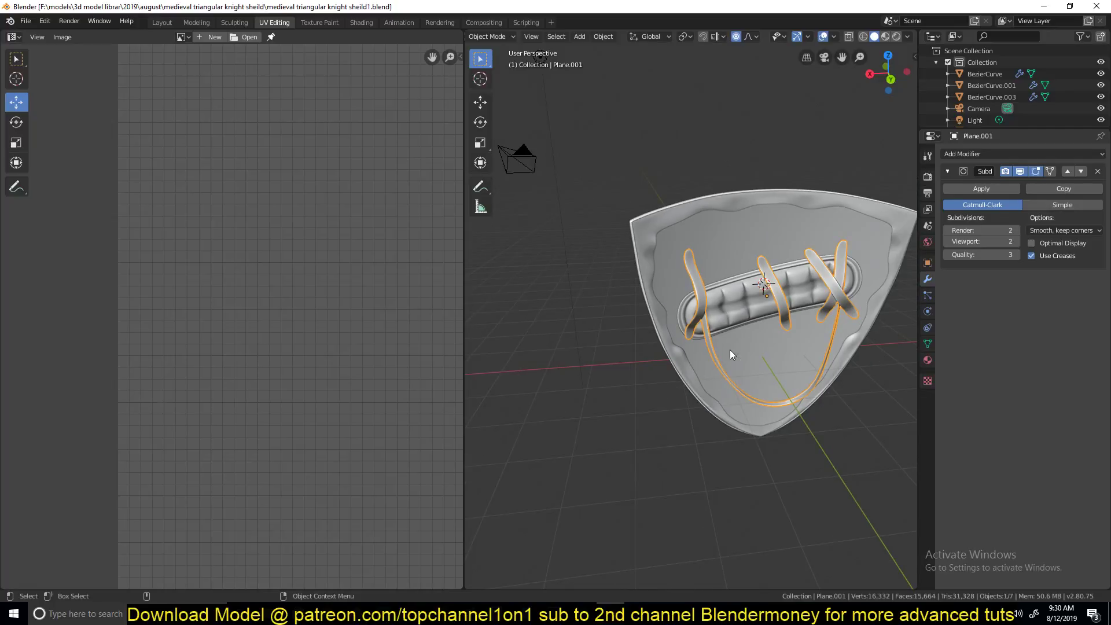
pyautogui.scroll(-3, 730, 349)
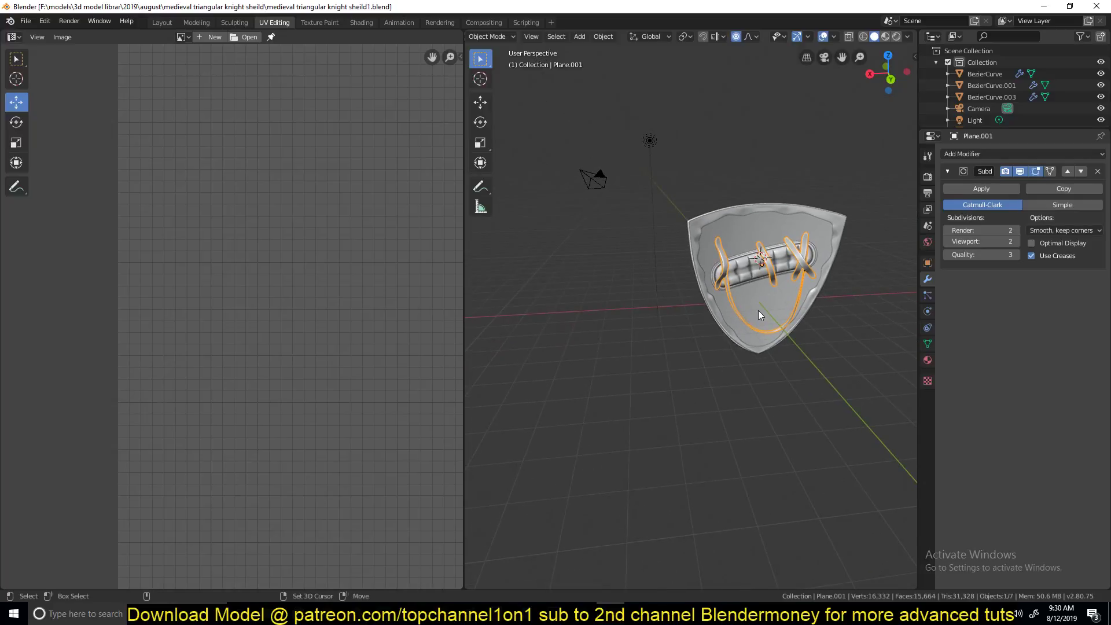
pyautogui.hotkey('shift', 'd')
pyautogui.click(544, 313)
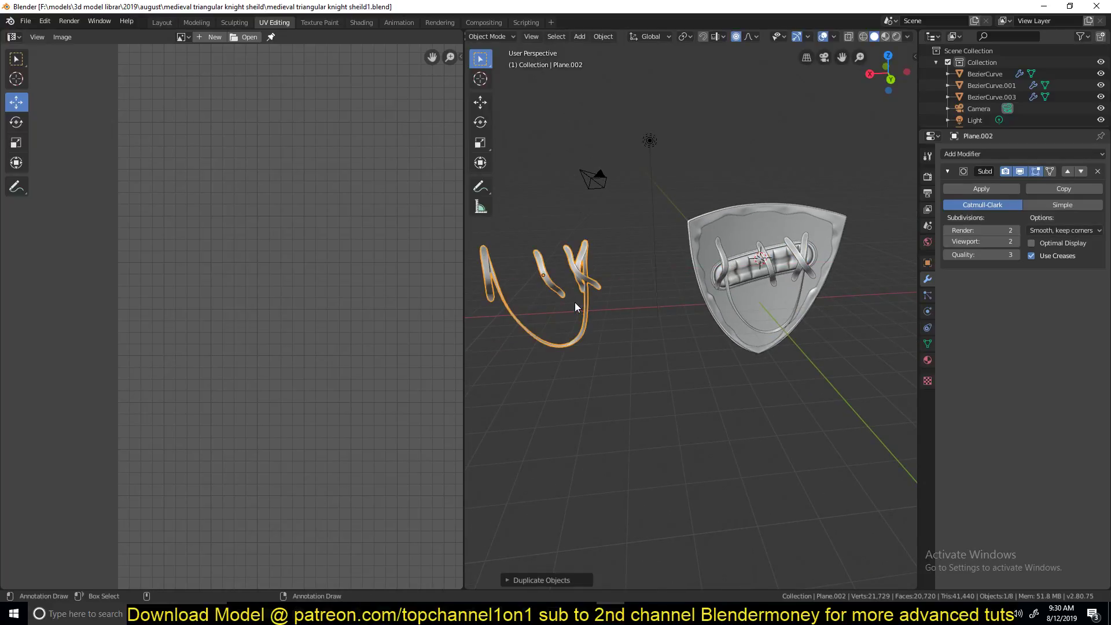
pyautogui.press('KP_Decimal')
pyautogui.scroll(-3, 636, 294)
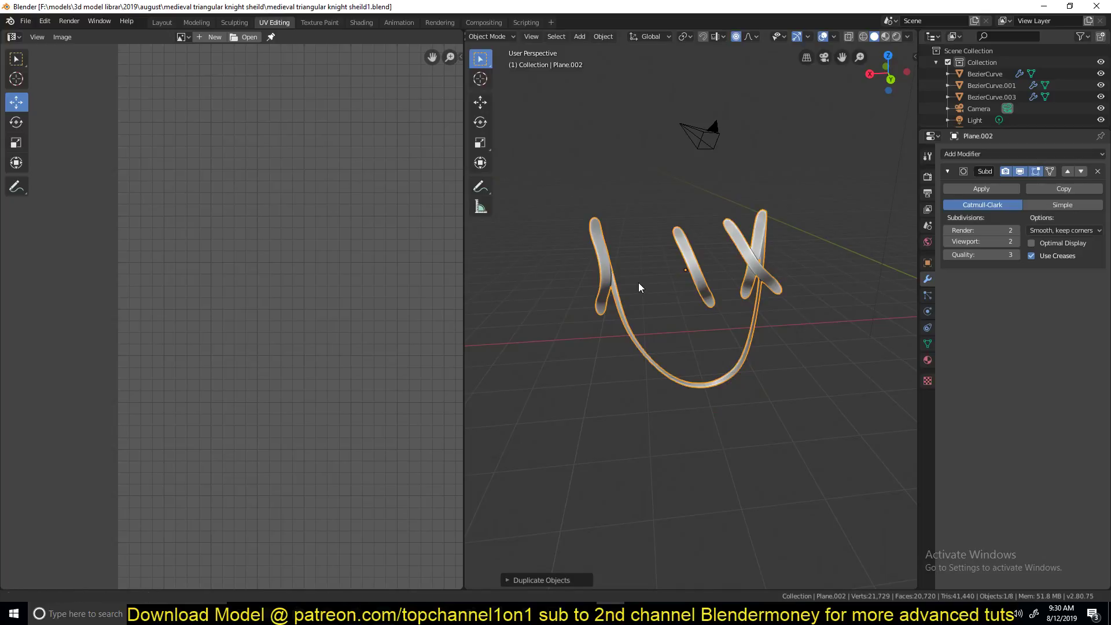
pyautogui.moveTo(639, 288); pyautogui.dragTo(647, 305, button='middle')
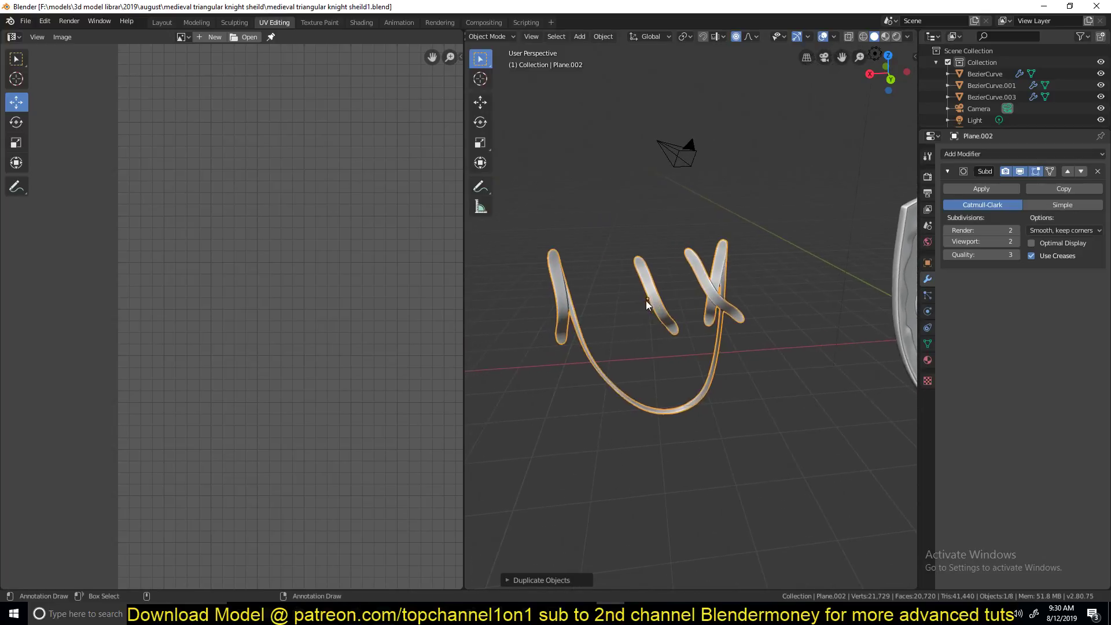
# Step: Enter Edit Mode on the duplicated straps and unwrap all their faces
pyautogui.press('Tab')
pyautogui.moveTo(345, 246); pyautogui.dragTo(155, 245, button='middle')
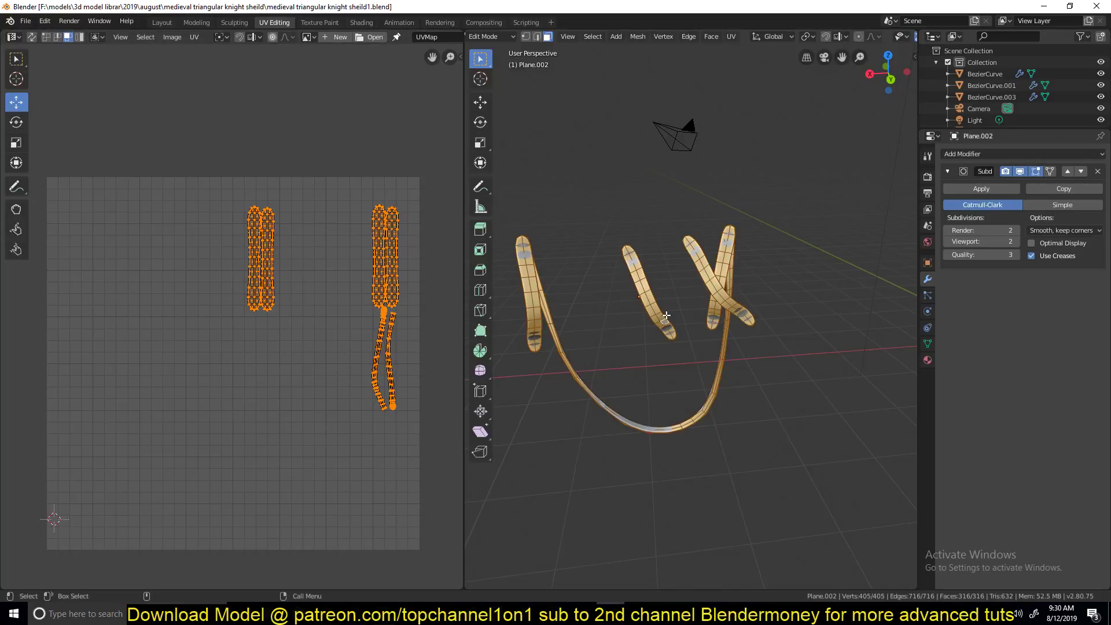
pyautogui.press('u')
pyautogui.click(596, 223)
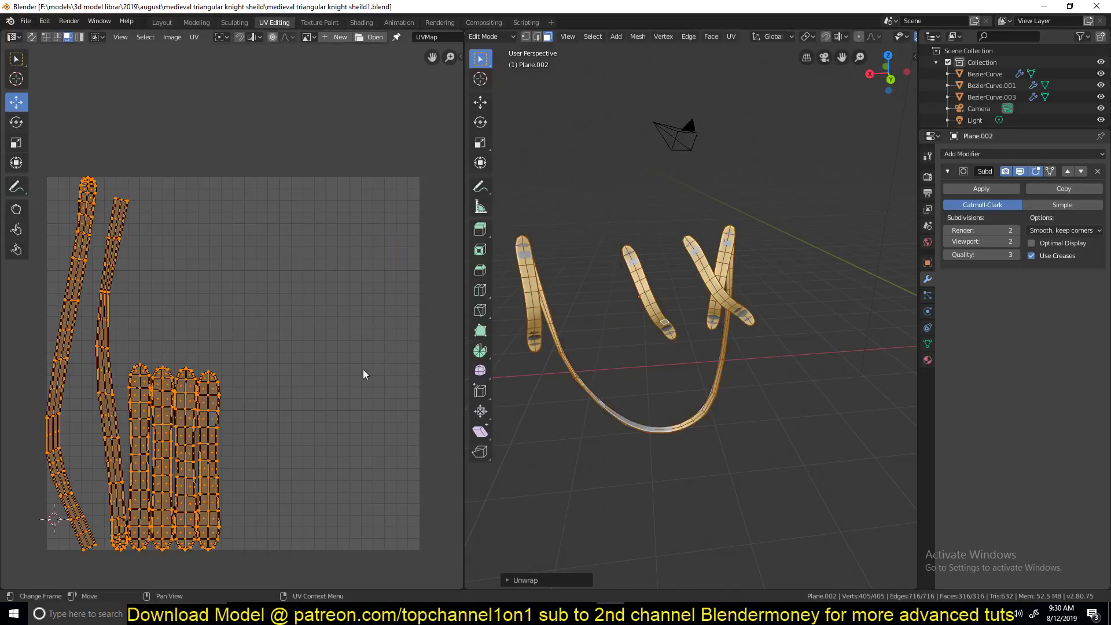
pyautogui.moveTo(186, 418); pyautogui.dragTo(341, 372, button='middle')
# Step: Clear the seams on all the duplicated straps and unwrap them again
pyautogui.hotkey('ctrl', 'e')
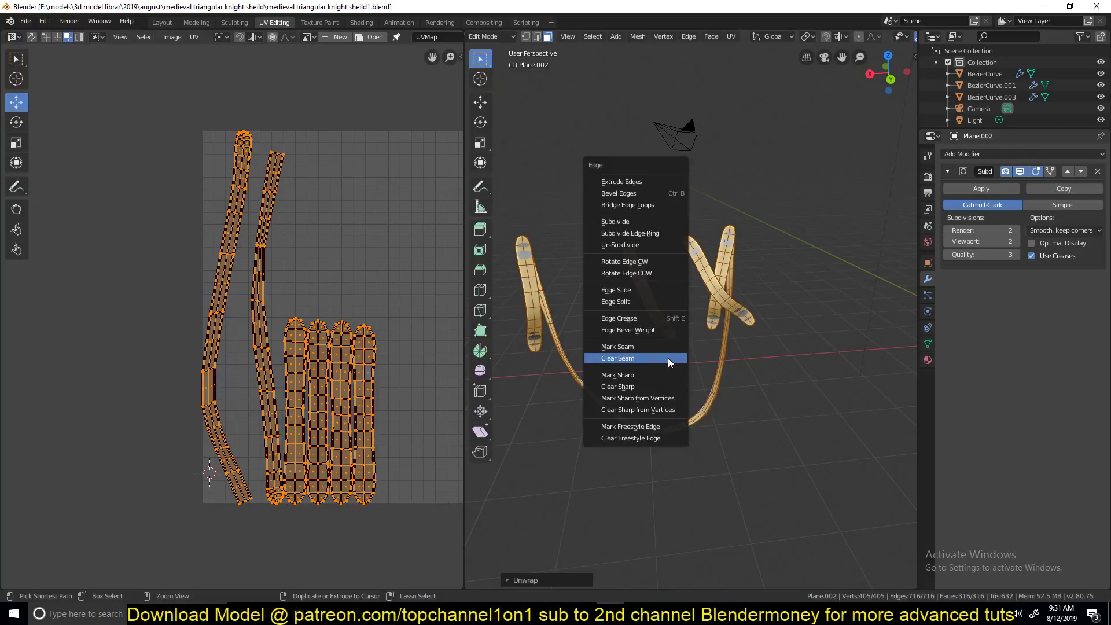
pyautogui.click(668, 359)
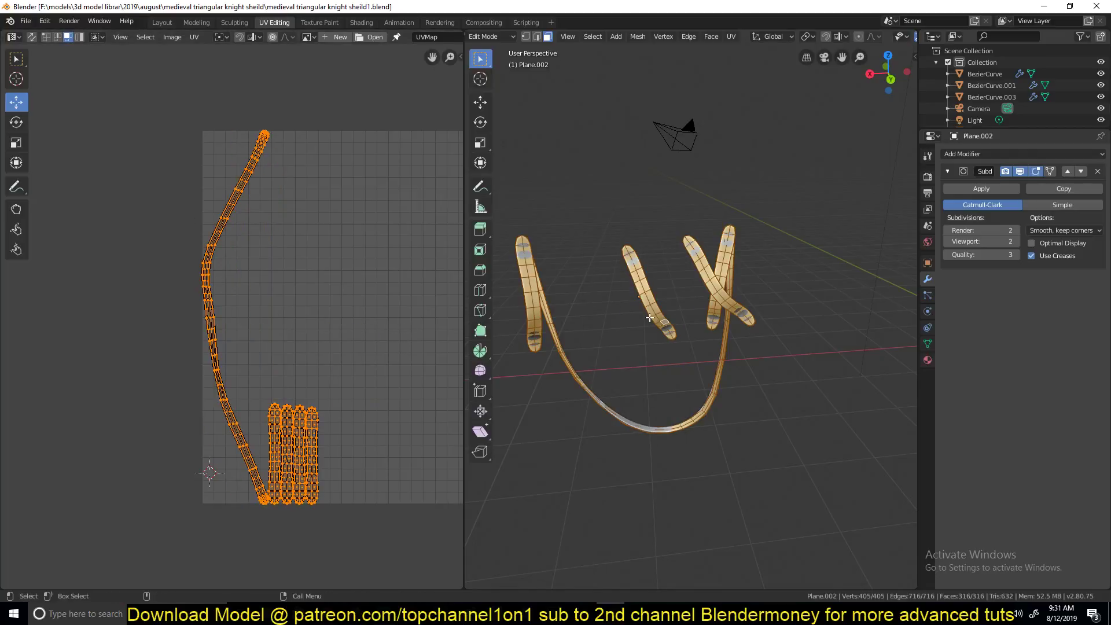
pyautogui.moveTo(649, 317); pyautogui.dragTo(543, 417, button='middle')
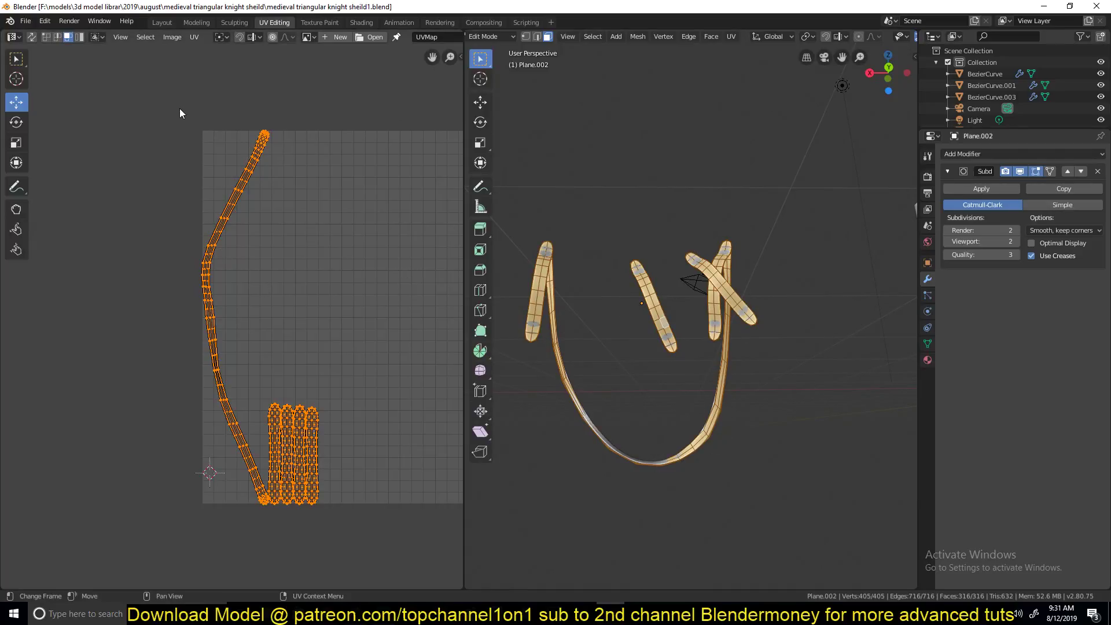
# Step: Clear the UV selection and box-select the long curved strap's island in the UV editor
pyautogui.moveTo(179, 108); pyautogui.dragTo(183, 175)
pyautogui.hotkey('ctrl', 'z')
pyautogui.hotkey('alt', 'a')
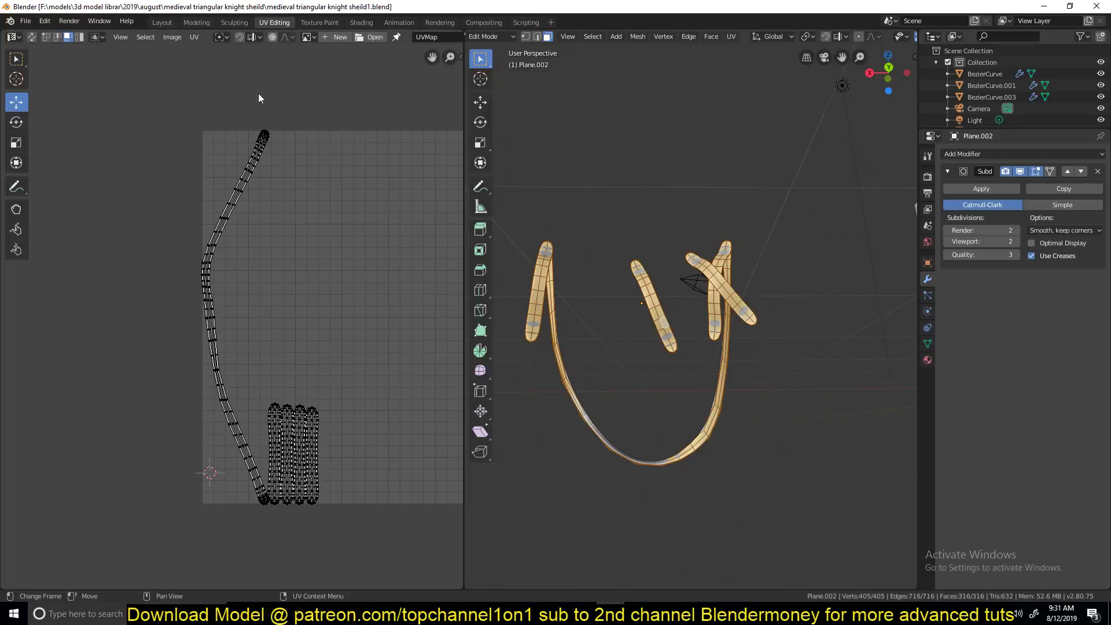
pyautogui.click(17, 78)
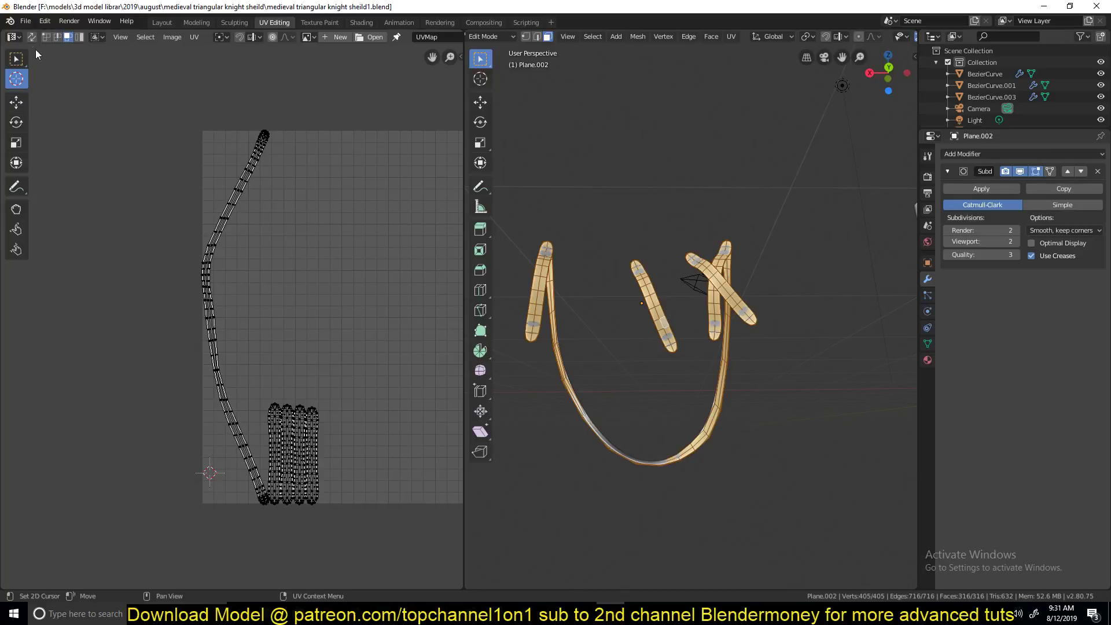
pyautogui.click(16, 59)
pyautogui.moveTo(195, 124); pyautogui.dragTo(268, 520)
# Step: Place the 2D cursor near the lower-left corner of the UV grid, beside the long strap's island
pyautogui.moveTo(349, 404); pyautogui.dragTo(227, 366, button='middle')
pyautogui.click(17, 79)
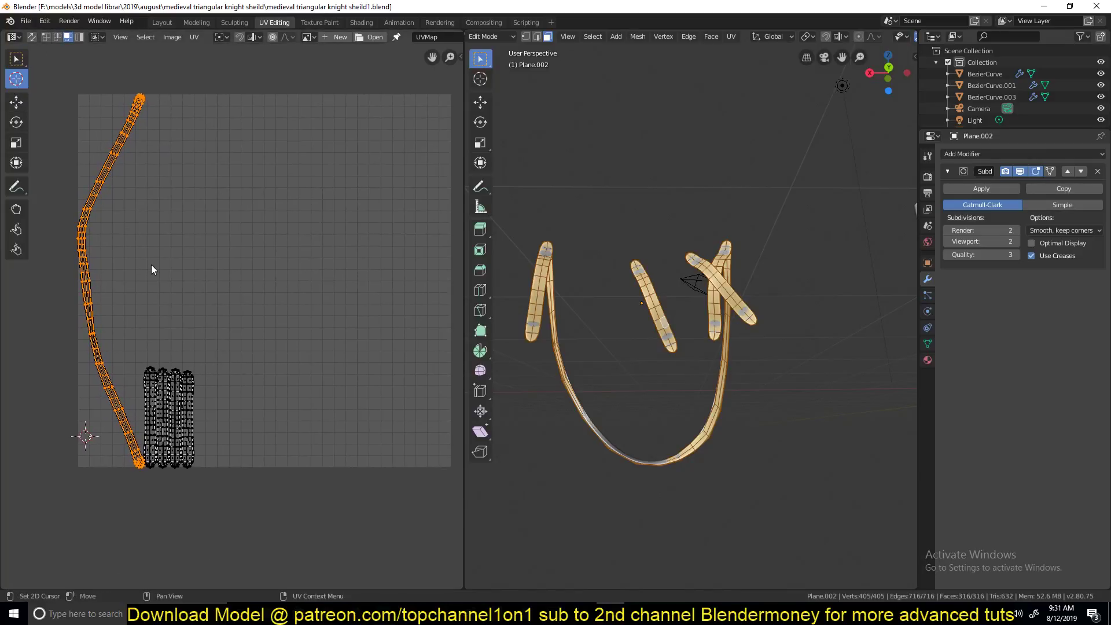
pyautogui.moveTo(139, 227); pyautogui.dragTo(109, 323)
pyautogui.moveTo(80, 144); pyautogui.dragTo(94, 110)
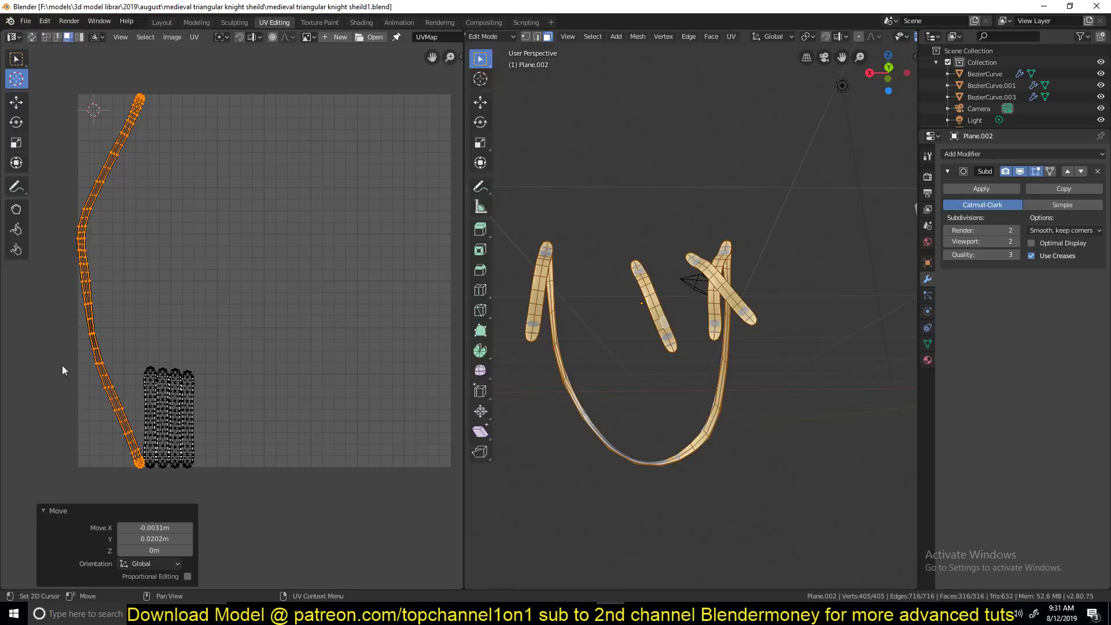
pyautogui.moveTo(79, 409); pyautogui.dragTo(82, 440)
pyautogui.moveTo(106, 403); pyautogui.dragTo(114, 415, button='middle')
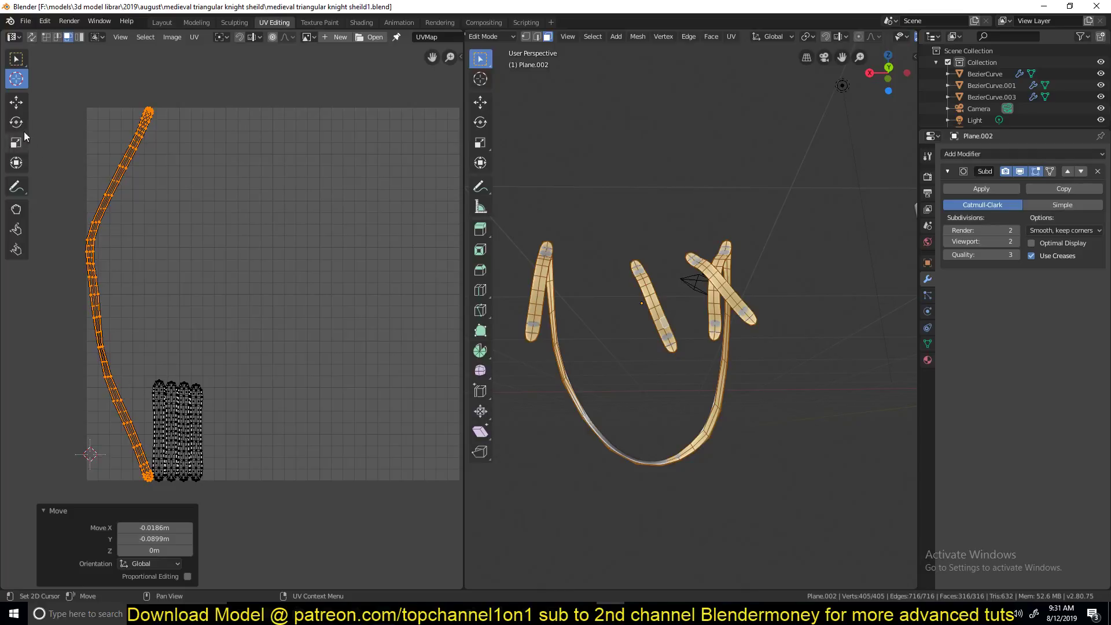
# Step: Box-select the bent middle section of the long strap's UVs, and after it the four short strap islands
pyautogui.click(14, 103)
pyautogui.click(17, 59)
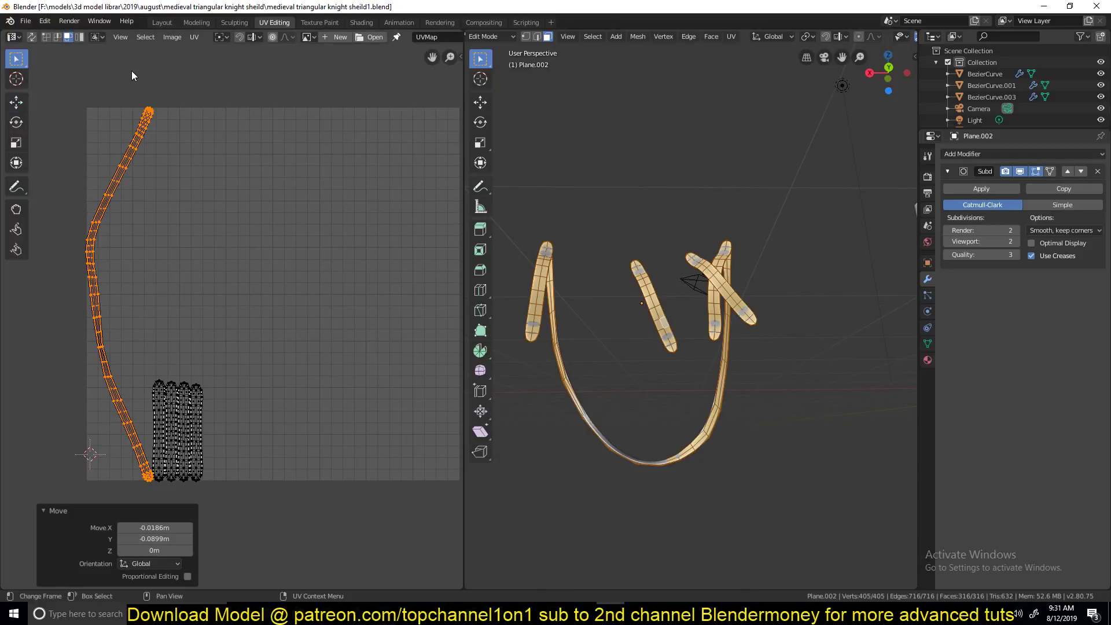
pyautogui.moveTo(85, 104); pyautogui.dragTo(99, 481)
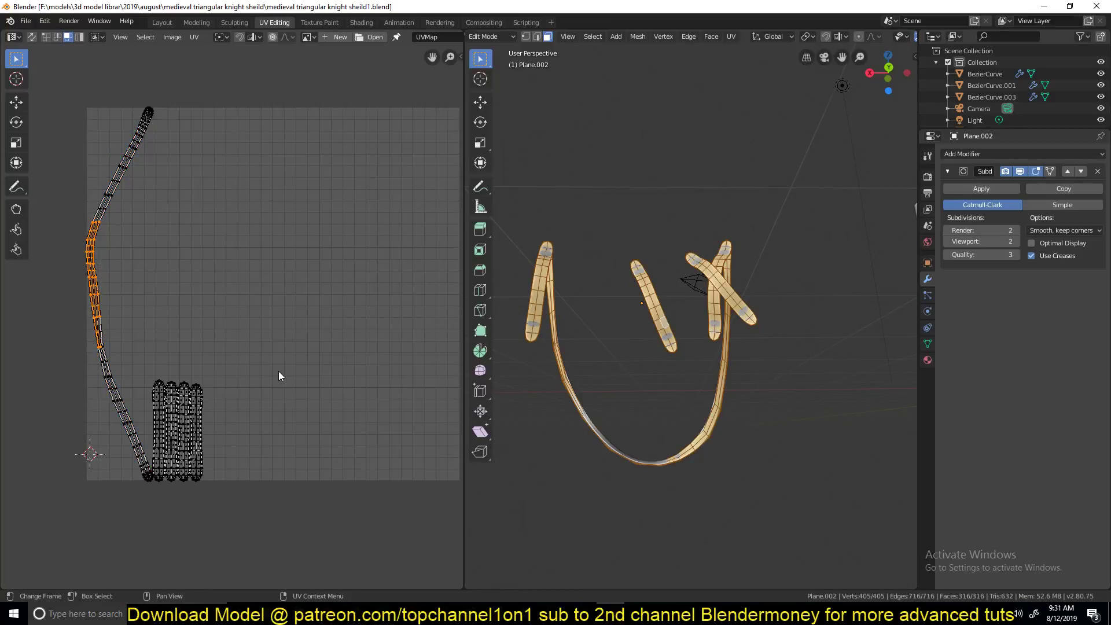
pyautogui.moveTo(279, 370); pyautogui.dragTo(244, 378, button='middle')
pyautogui.scroll(1, 255, 378)
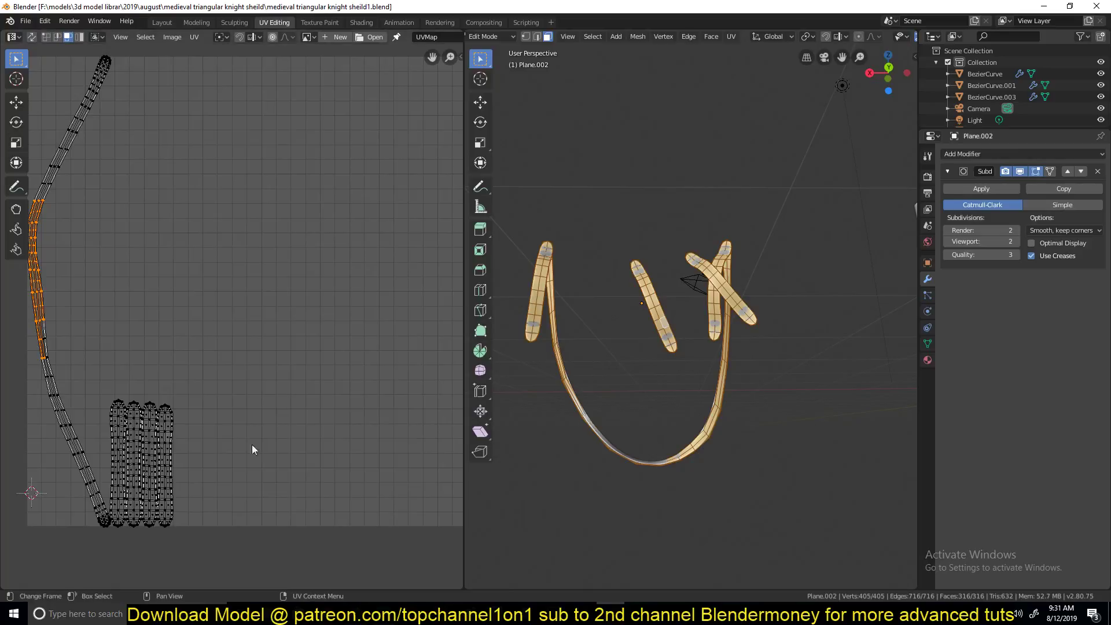
pyautogui.moveTo(107, 386); pyautogui.dragTo(187, 537)
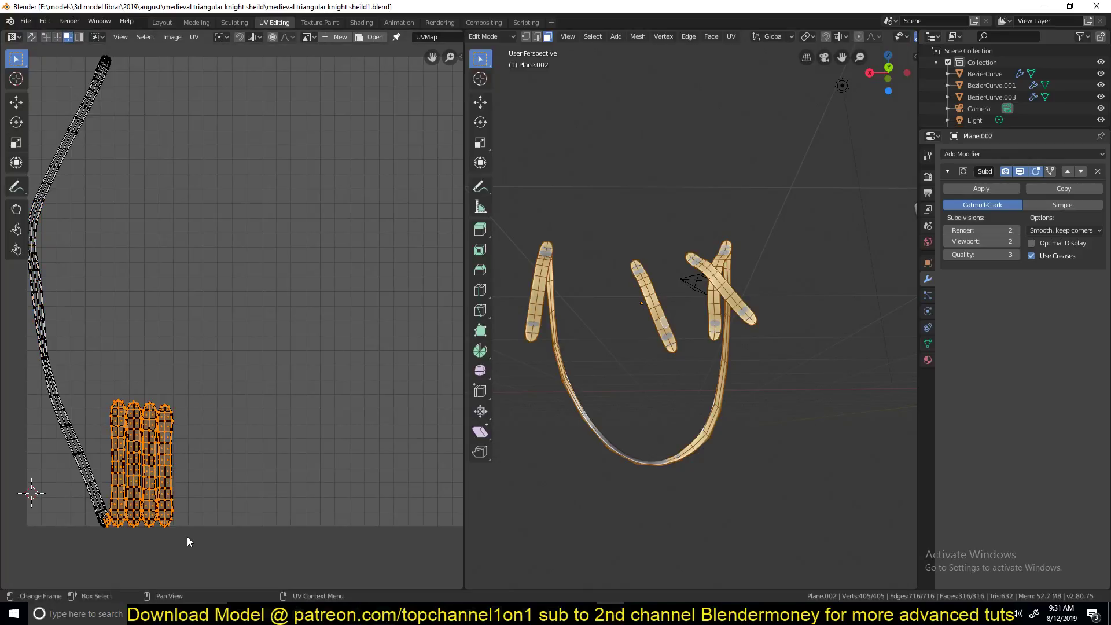
pyautogui.click(16, 102)
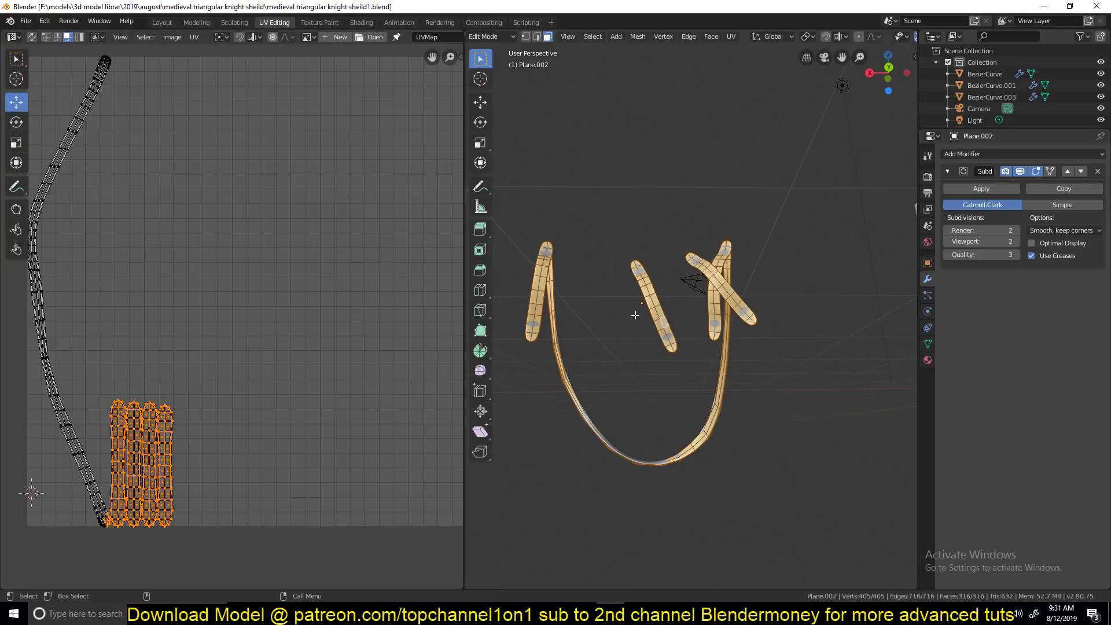
# Step: Delete the four short straps from the duplicated mesh, keeping only the long U-shaped strap
pyautogui.click(652, 298)
pyautogui.keyDown('shift'); pyautogui.click(530, 301); pyautogui.keyUp('shift')
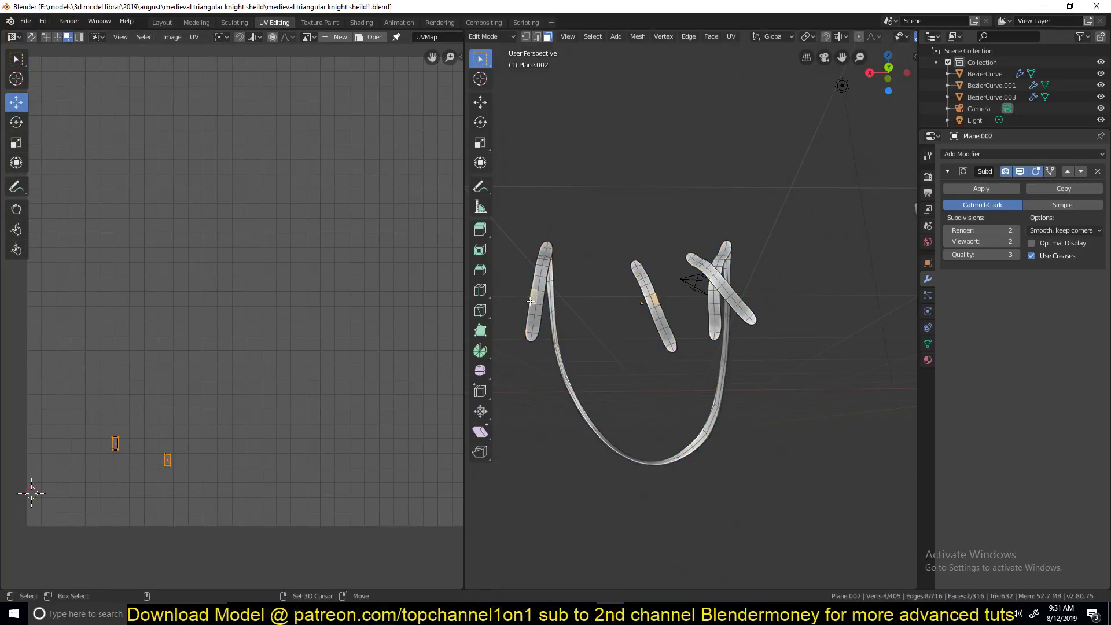
pyautogui.keyDown('shift'); pyautogui.click(700, 273); pyautogui.keyUp('shift')
pyautogui.keyDown('shift'); pyautogui.click(712, 310); pyautogui.keyUp('shift')
pyautogui.hotkey('ctrl', 'l')
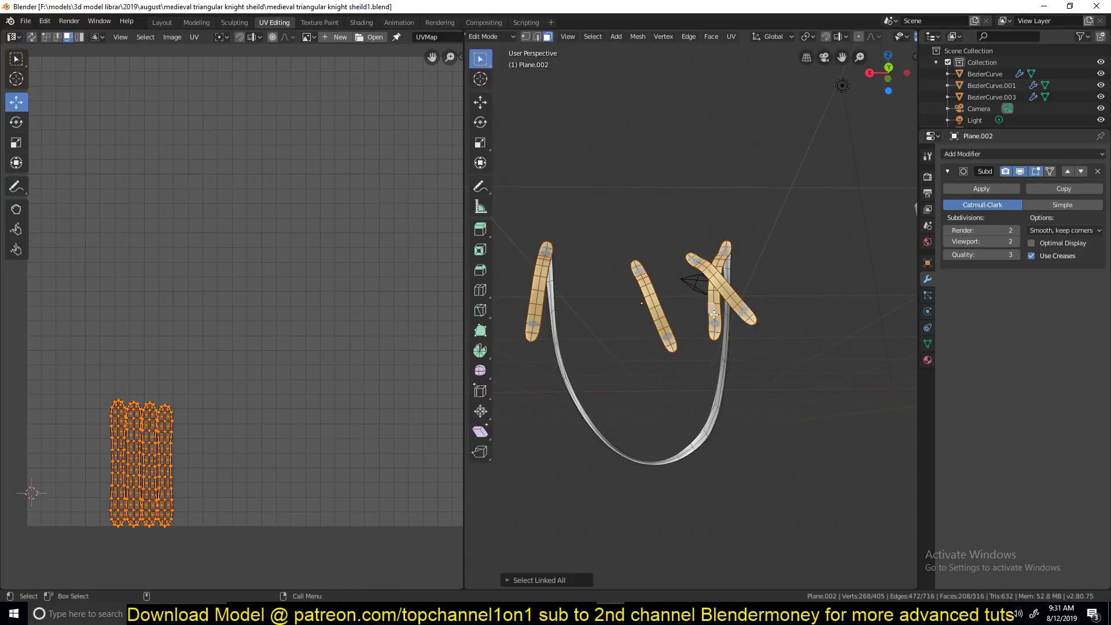
pyautogui.press('x')
pyautogui.click(710, 339)
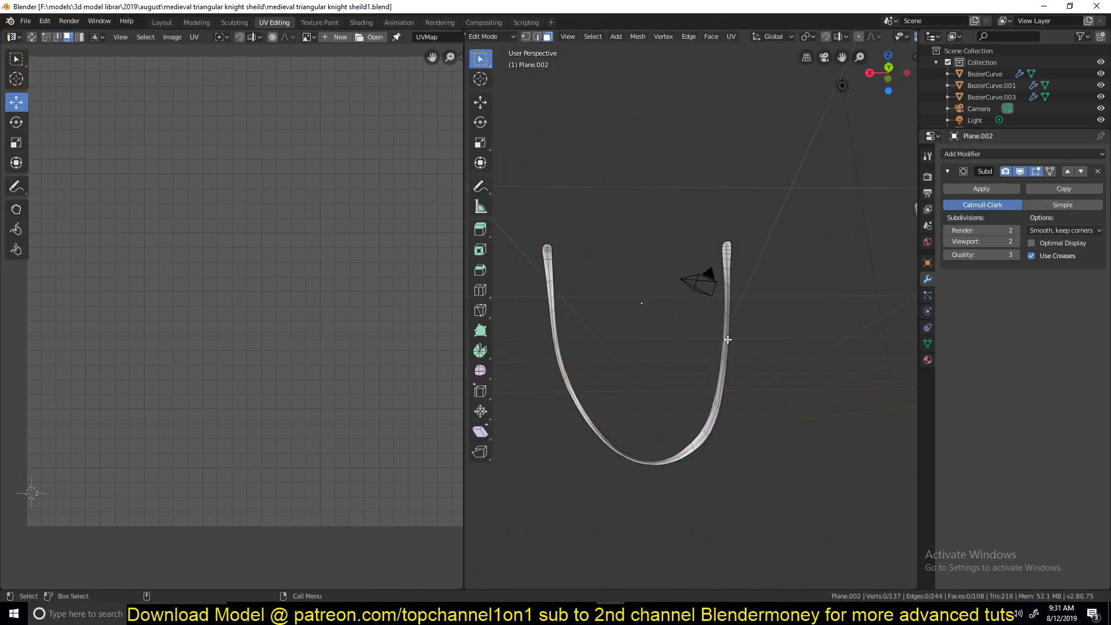
# Step: Unwrap all faces of the remaining long strap and clear the selection in the UV editor
pyautogui.press('a')
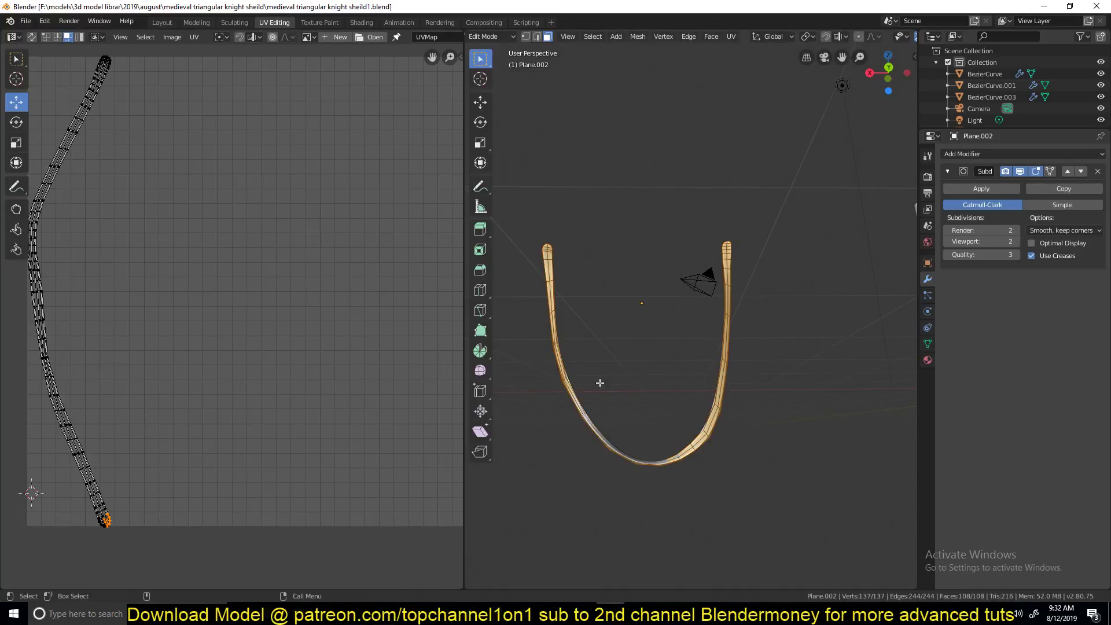
pyautogui.press('a')
pyautogui.press('u')
pyautogui.click(245, 276)
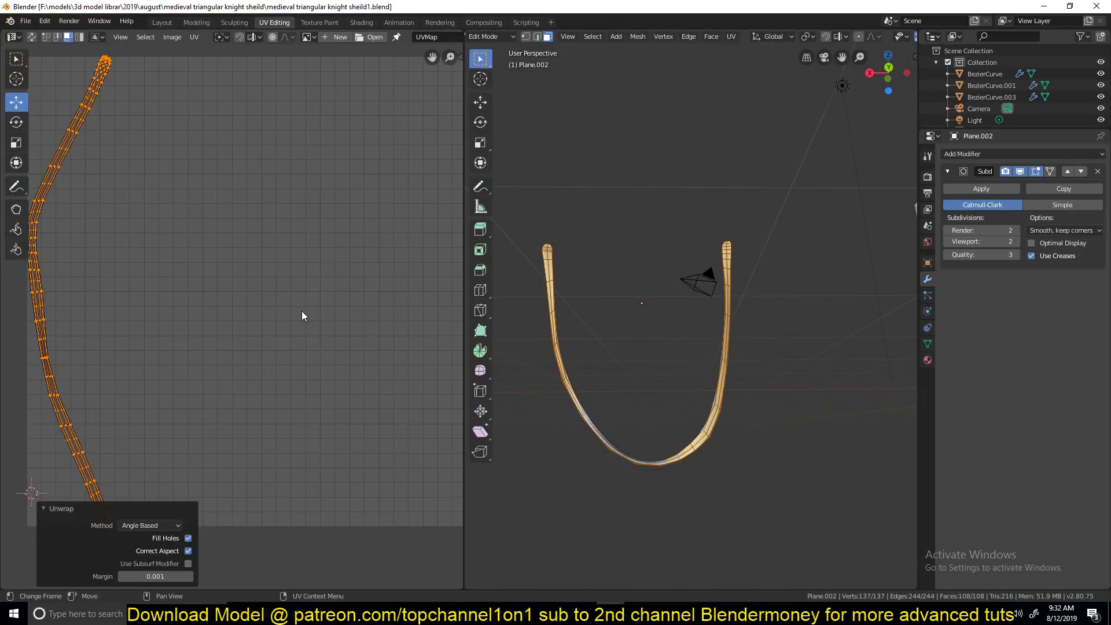
pyautogui.scroll(-5, 301, 310)
pyautogui.hotkey('alt', 'a')
pyautogui.moveTo(156, 346); pyautogui.dragTo(179, 340, button='middle')
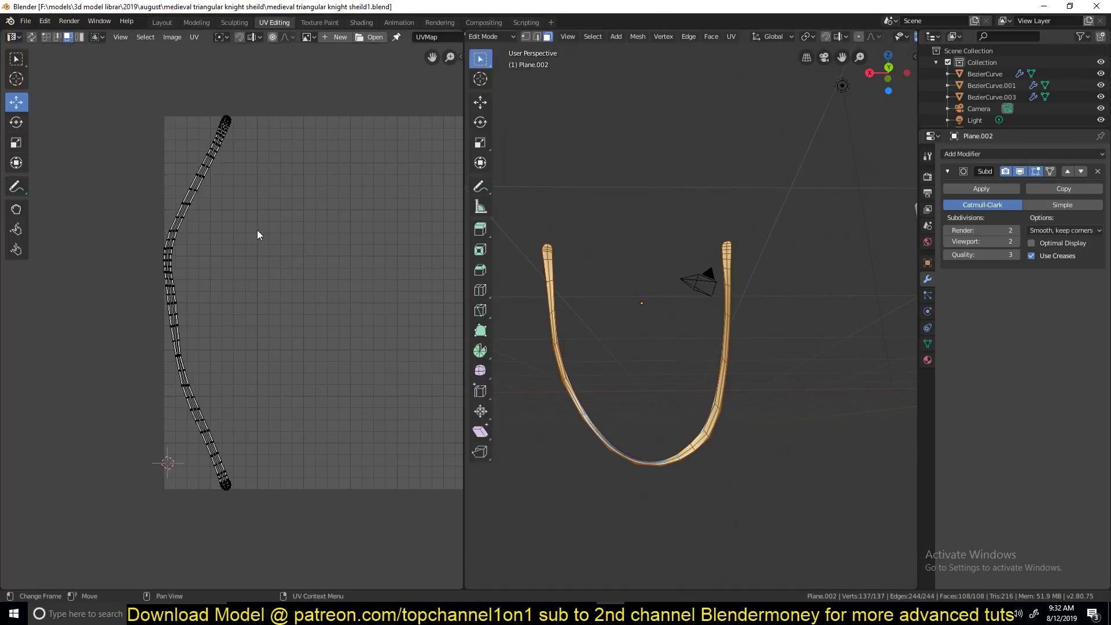
# Step: Clear the selection, pick one face near the strap's bend, and select all faces linked to it
pyautogui.moveTo(616, 330); pyautogui.dragTo(682, 457, button='middle')
pyautogui.scroll(4, 682, 456)
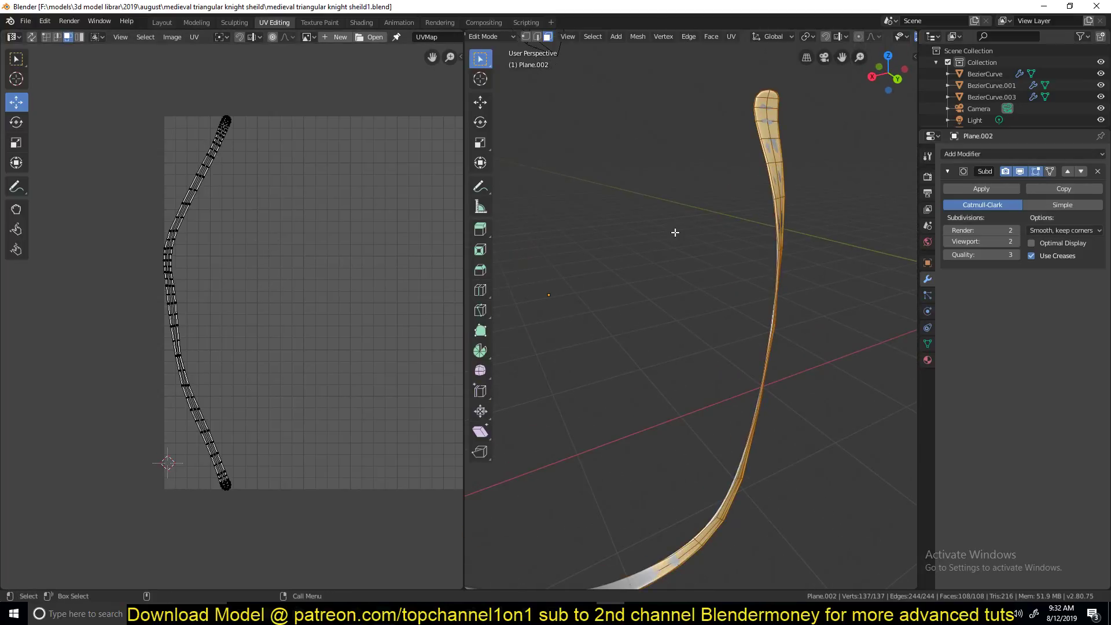
pyautogui.moveTo(675, 231); pyautogui.dragTo(654, 124, button='middle')
pyautogui.keyDown('shift'); pyautogui.moveTo(696, 563); pyautogui.dragTo(665, 422, button='middle'); pyautogui.keyUp('shift')
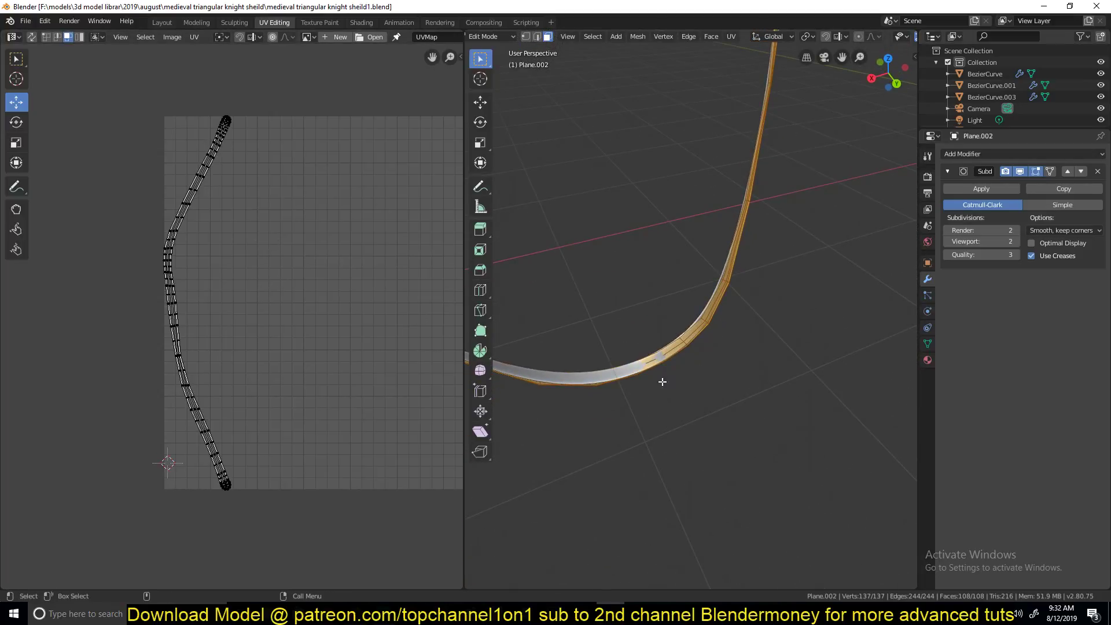
pyautogui.hotkey('alt', 'a')
pyautogui.click(649, 366)
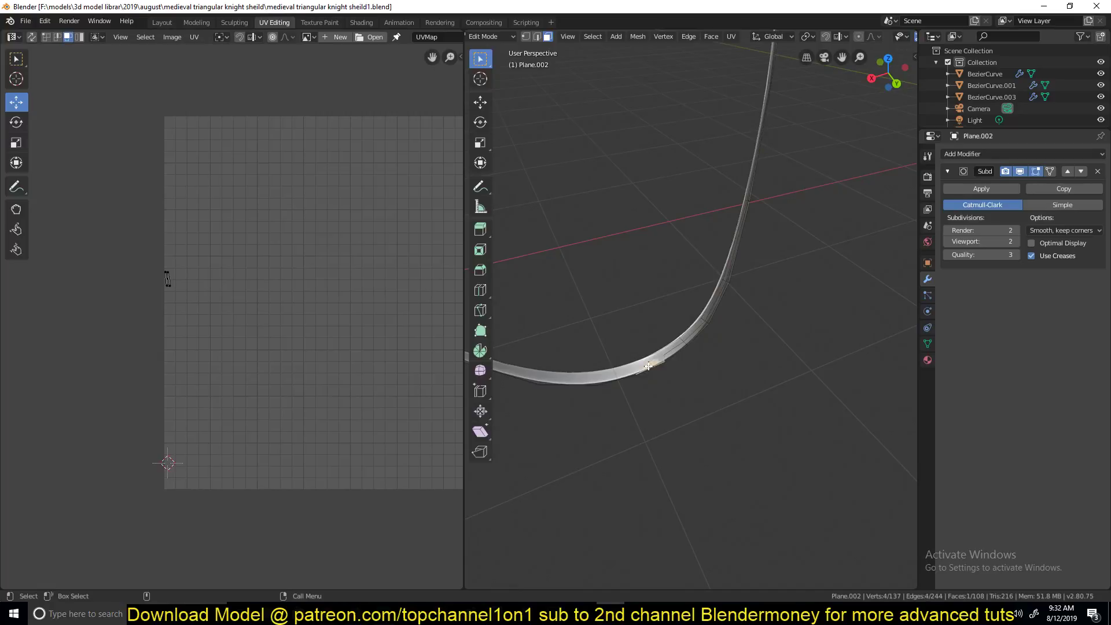
pyautogui.press('l')
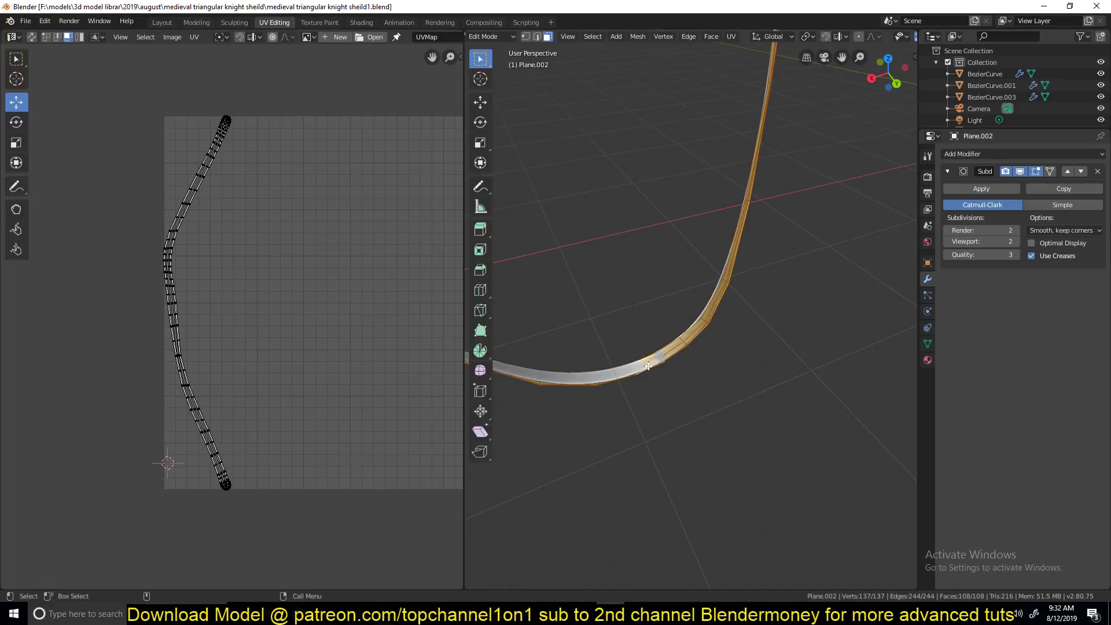
pyautogui.press('u')
# Step: Examine the quads along the bent middle section of the strap's UV island up close
pyautogui.scroll(7, 229, 320)
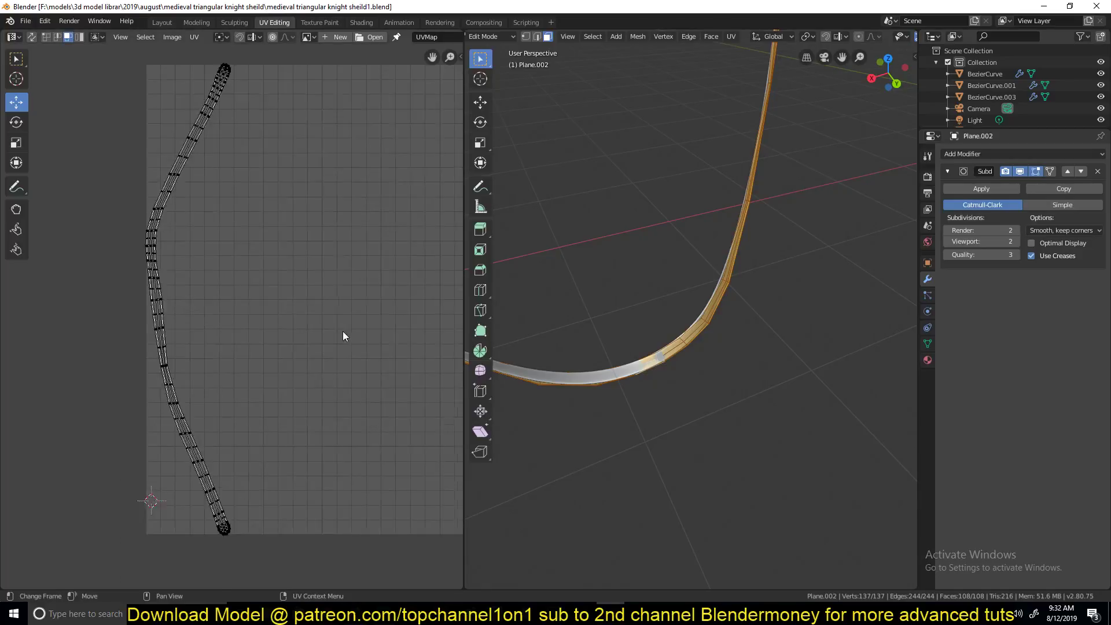
pyautogui.moveTo(231, 329); pyautogui.dragTo(260, 332, button='middle')
pyautogui.moveTo(100, 332); pyautogui.dragTo(268, 354, button='middle')
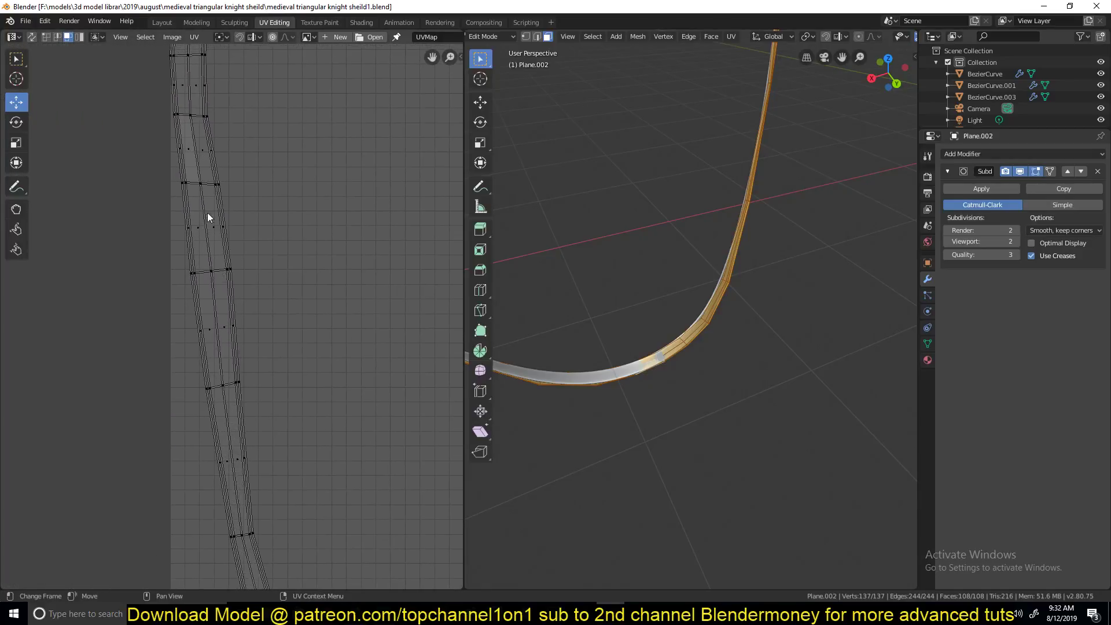
pyautogui.moveTo(210, 196); pyautogui.dragTo(255, 380, button='middle')
pyautogui.scroll(3, 237, 312)
pyautogui.moveTo(230, 261); pyautogui.dragTo(226, 397, button='middle')
pyautogui.scroll(-5, 227, 398)
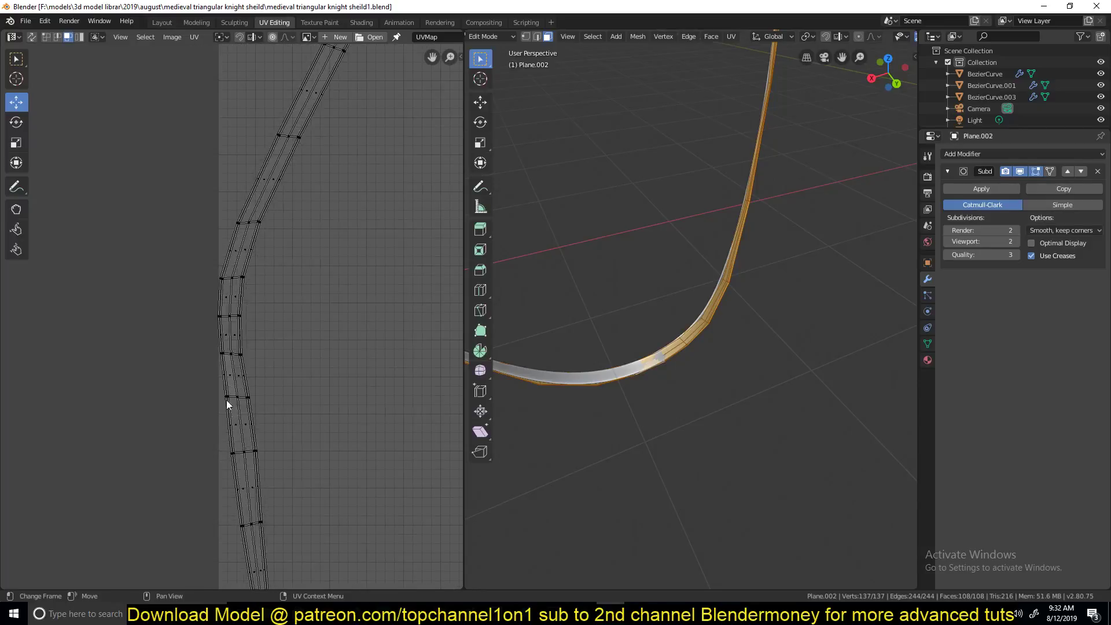
pyautogui.scroll(2, 240, 393)
pyautogui.scroll(-2, 235, 393)
pyautogui.scroll(5, 237, 360)
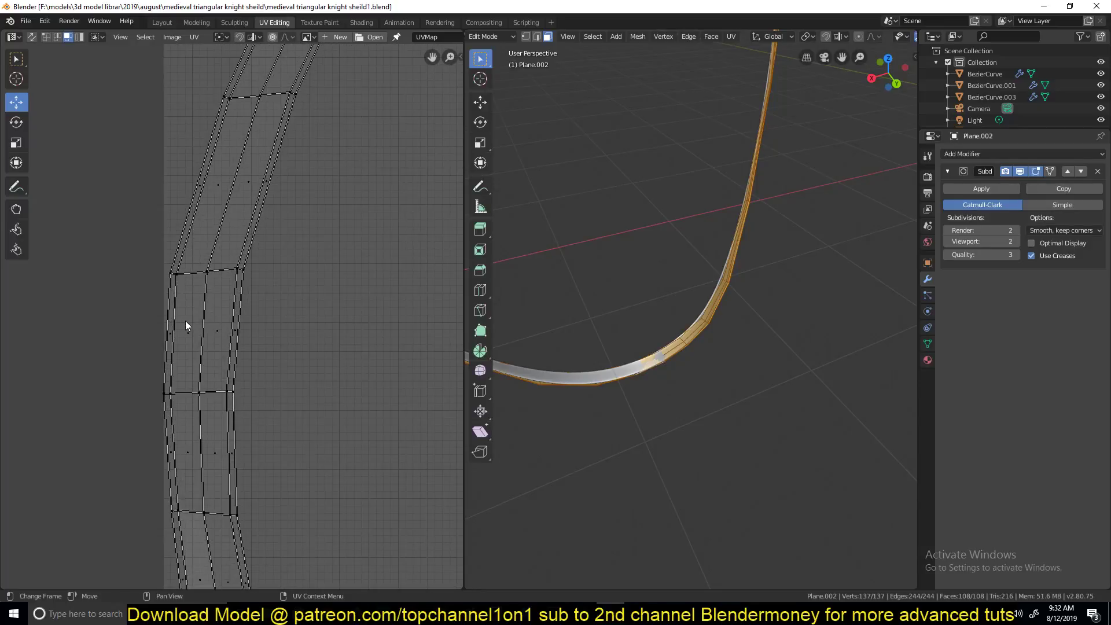
# Step: Select individual quads around the bend of the strap's UV island and enable UV sync selection
pyautogui.click(185, 322)
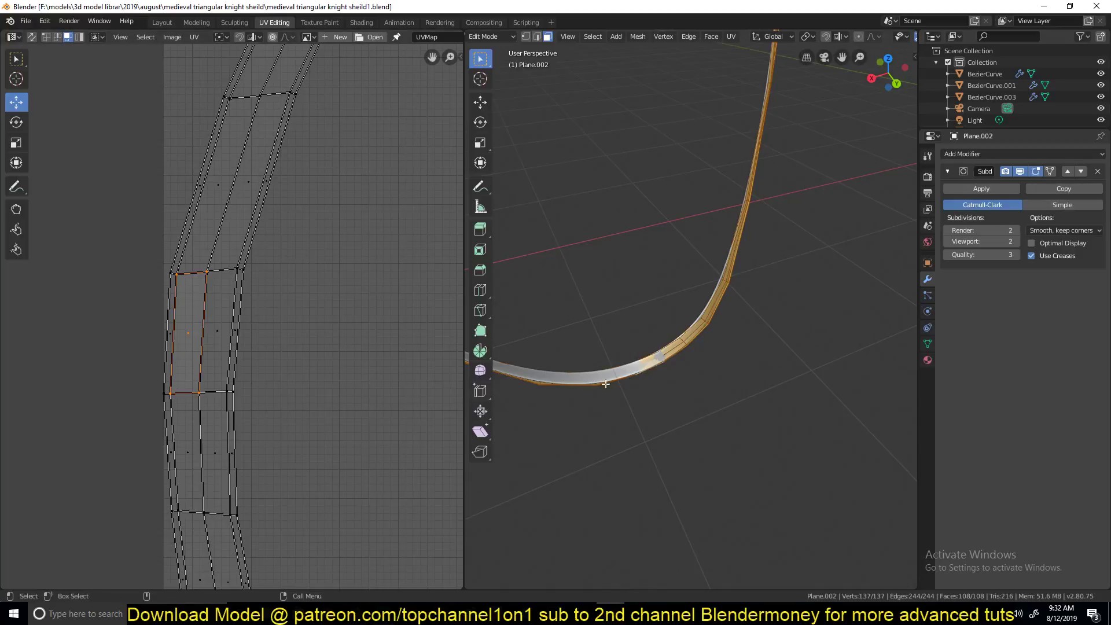
pyautogui.click(262, 131)
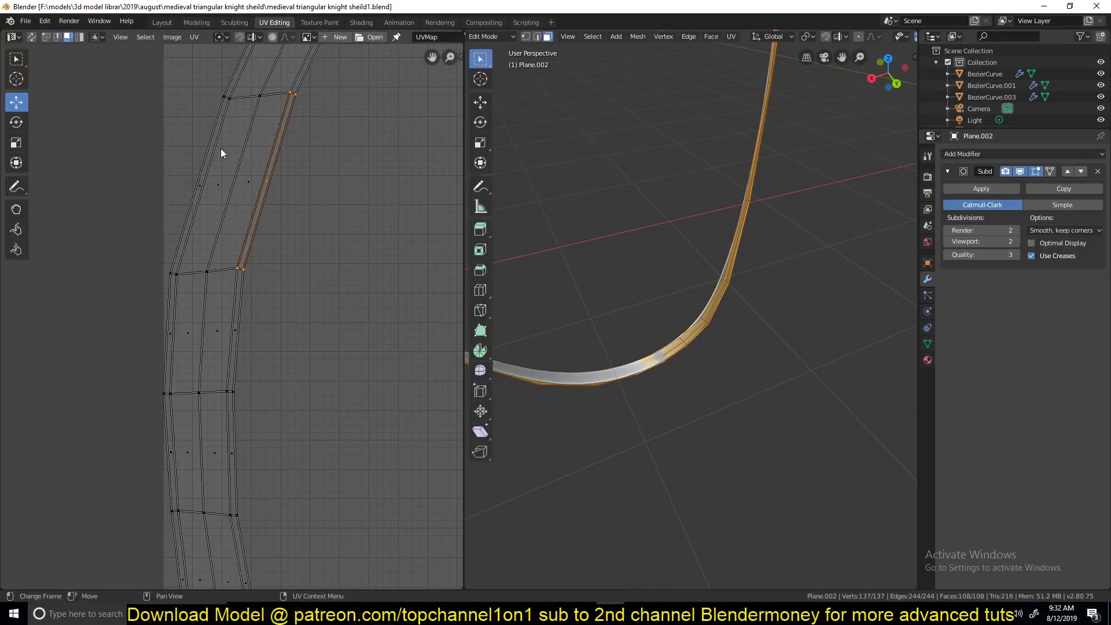
pyautogui.click(248, 150)
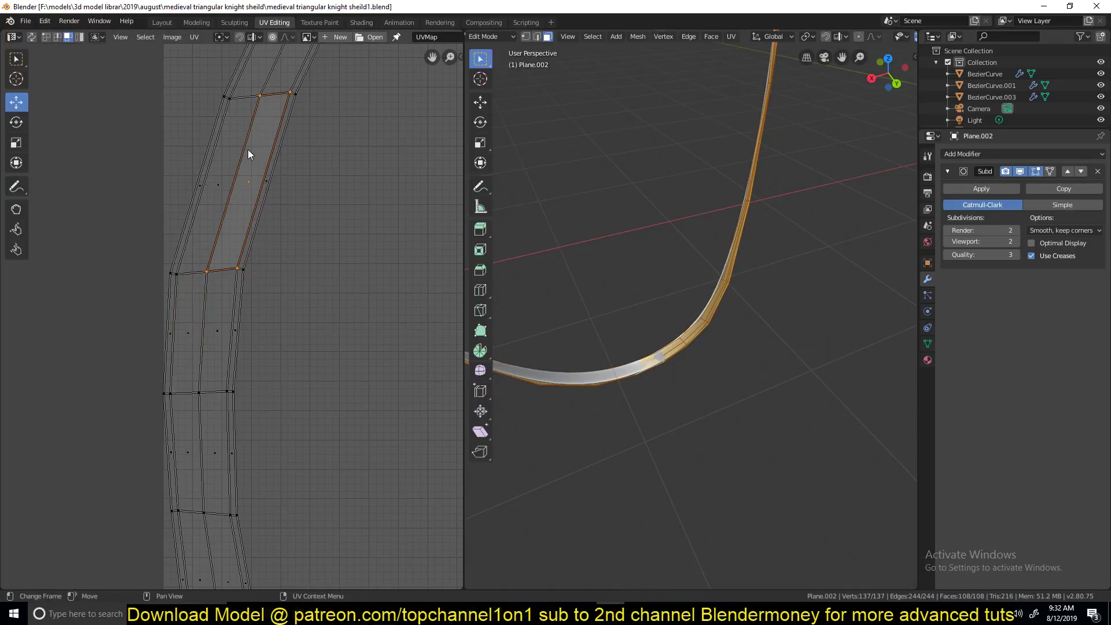
pyautogui.click(213, 470)
pyautogui.click(250, 185)
pyautogui.click(33, 37)
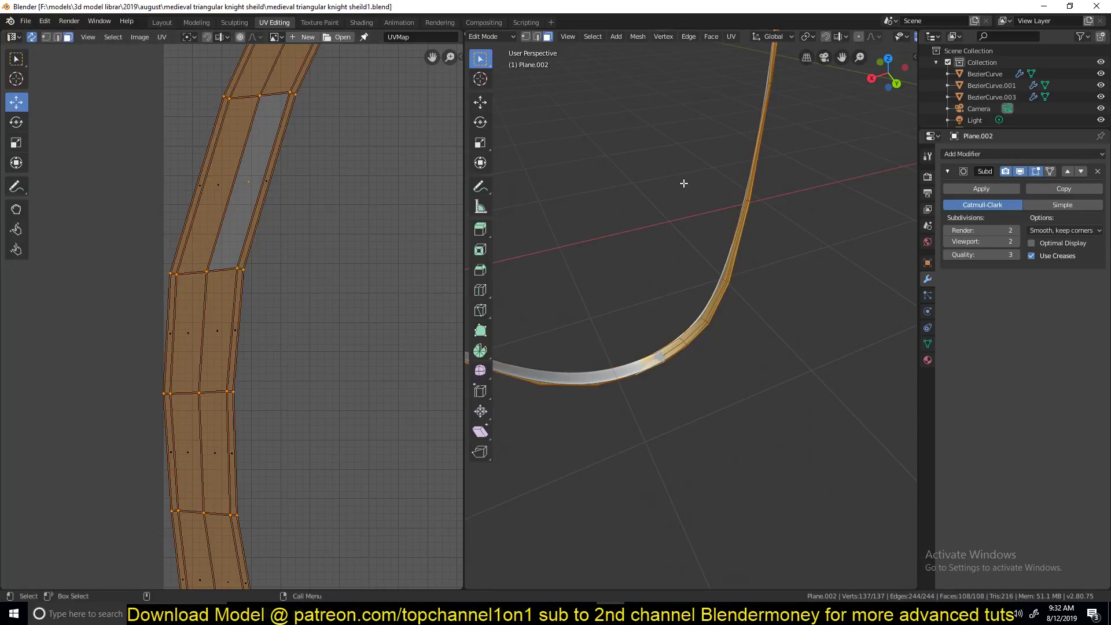
# Step: Deselect everything, select only the right-hand quad above the bend in the UV island, and locate it on the 3D strap
pyautogui.hotkey('alt', 'a')
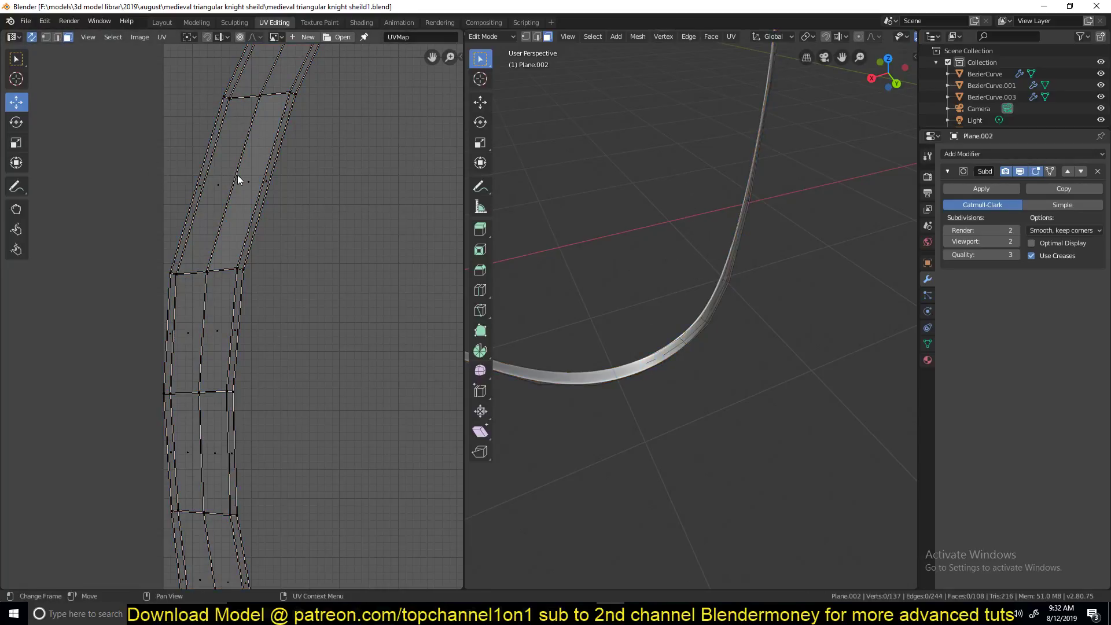
pyautogui.click(255, 172)
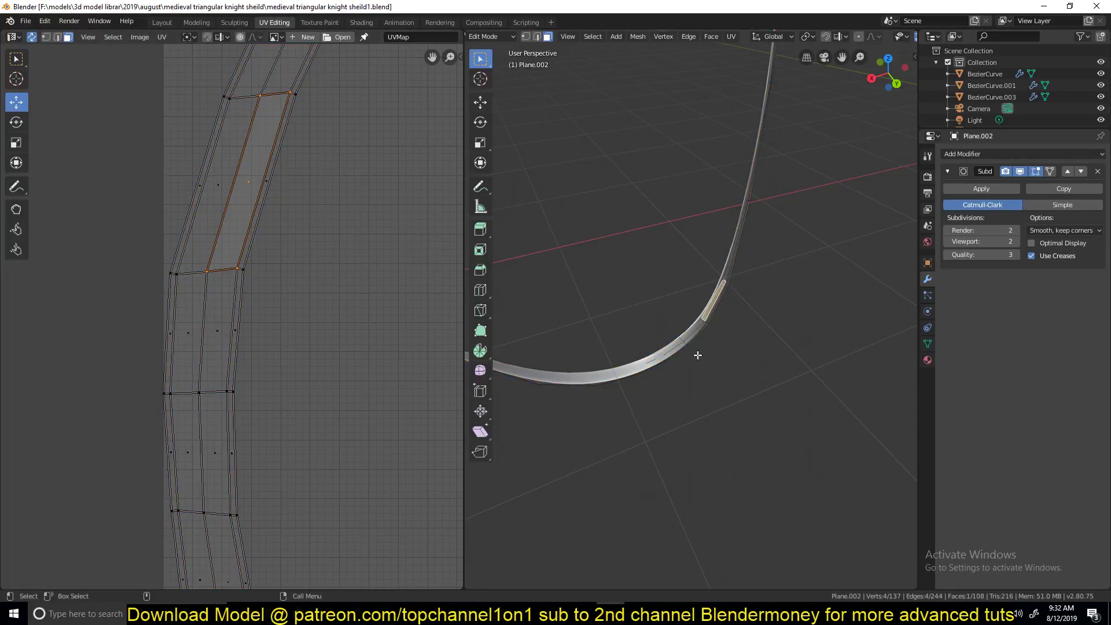
pyautogui.scroll(-4, 697, 355)
pyautogui.moveTo(635, 356); pyautogui.dragTo(557, 314, button='middle')
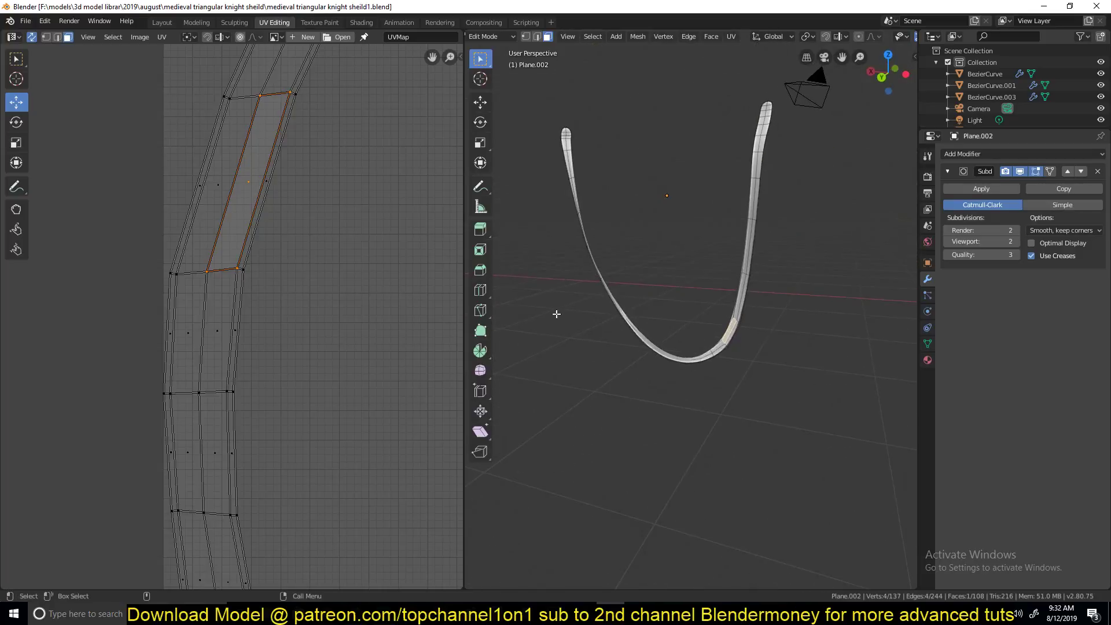
# Step: Turn off the Subdivision modifier's viewport display to show the strap's base mesh, and view the bend up close
pyautogui.click(1019, 172)
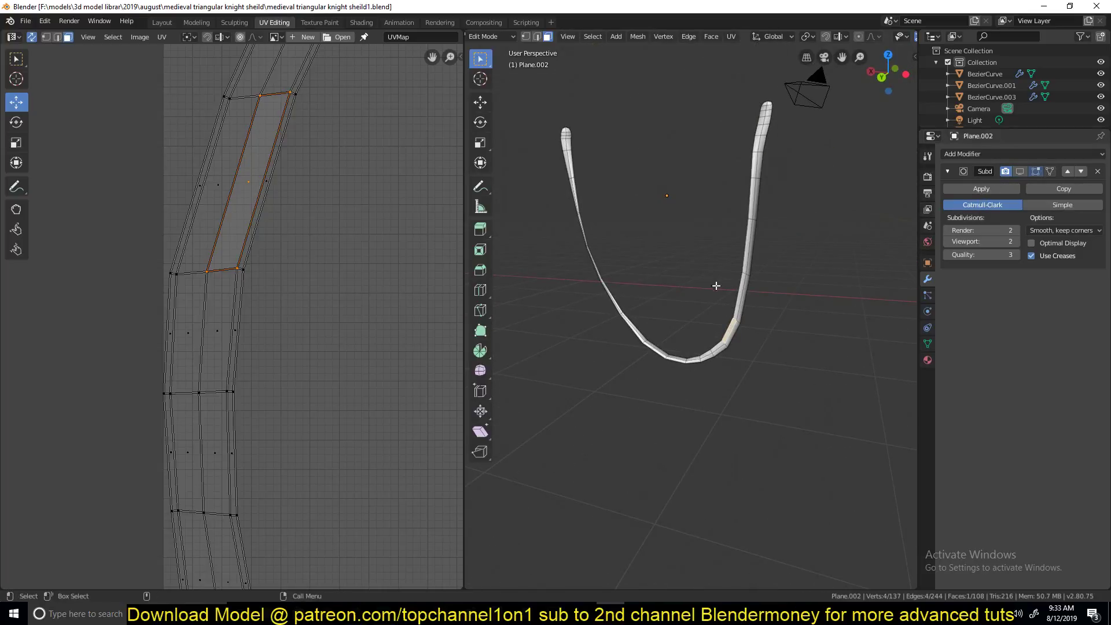
pyautogui.moveTo(716, 286); pyautogui.dragTo(776, 282, button='middle')
pyautogui.scroll(3, 770, 348)
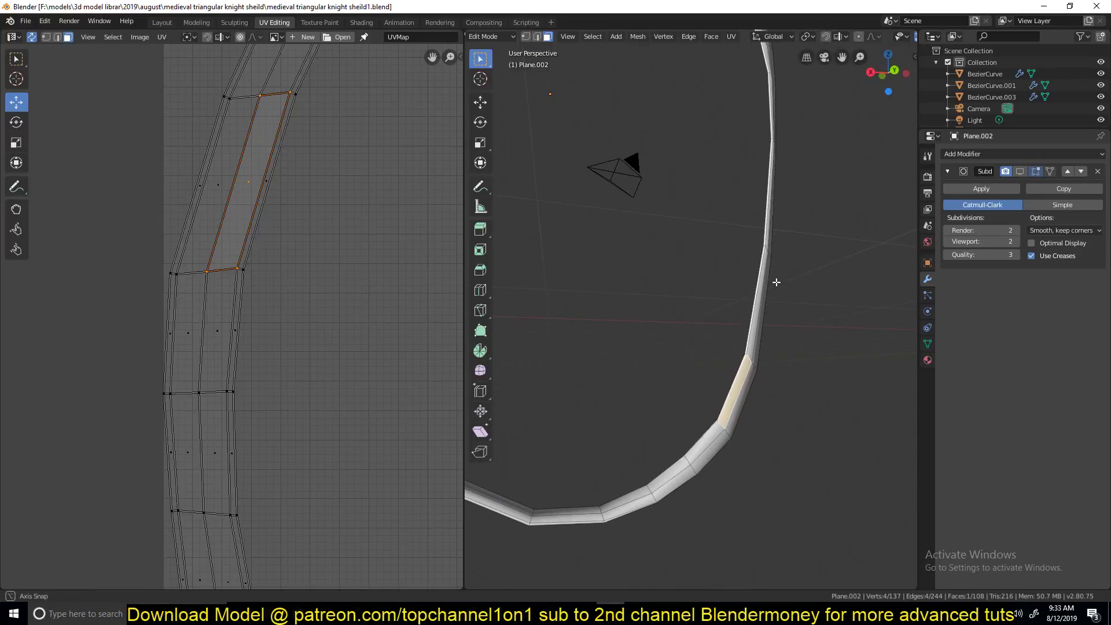
pyautogui.scroll(-2, 750, 344)
pyautogui.moveTo(749, 344); pyautogui.dragTo(718, 353, button='middle')
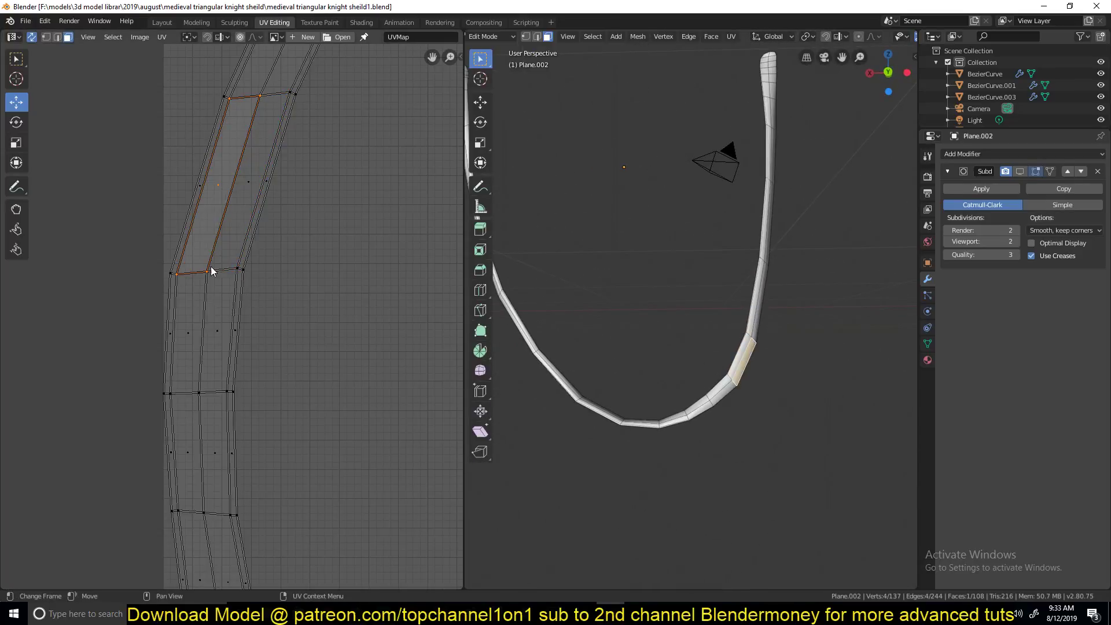
# Step: Make the right-hand quad above the bend in the UV island active and select all faces of the strap with it
pyautogui.click(222, 389)
pyautogui.click(199, 463)
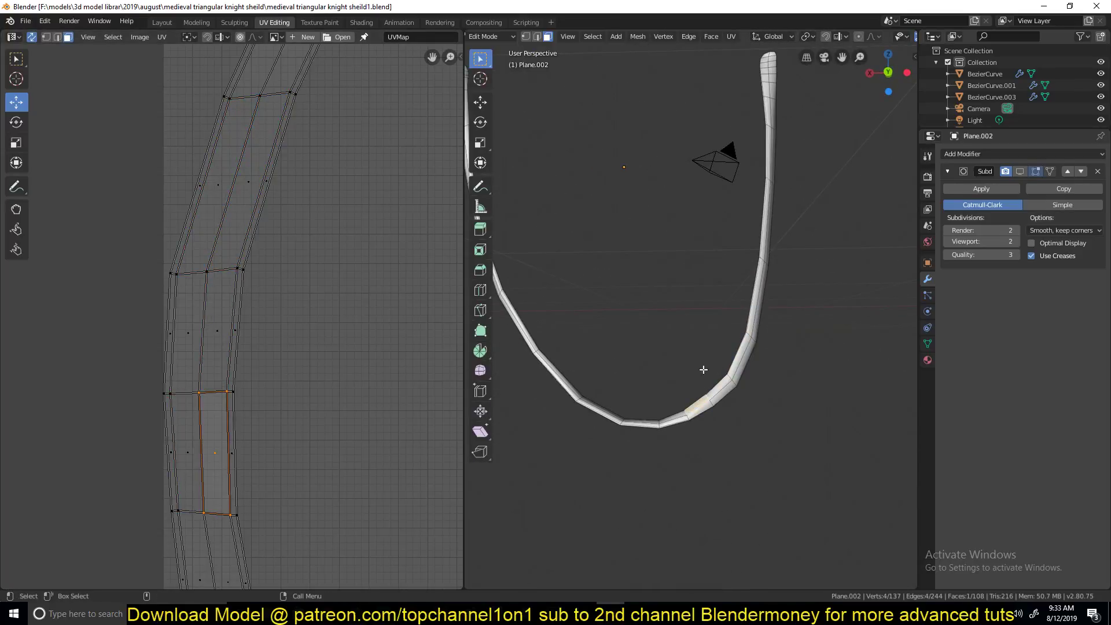
pyautogui.moveTo(702, 372); pyautogui.dragTo(778, 356, button='middle')
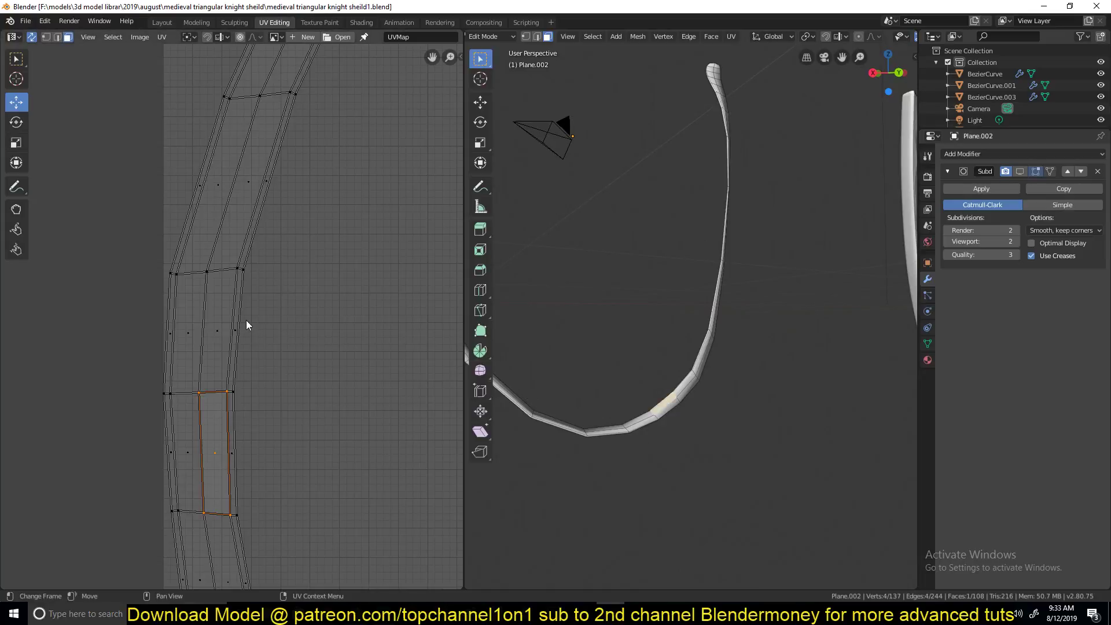
pyautogui.click(234, 221)
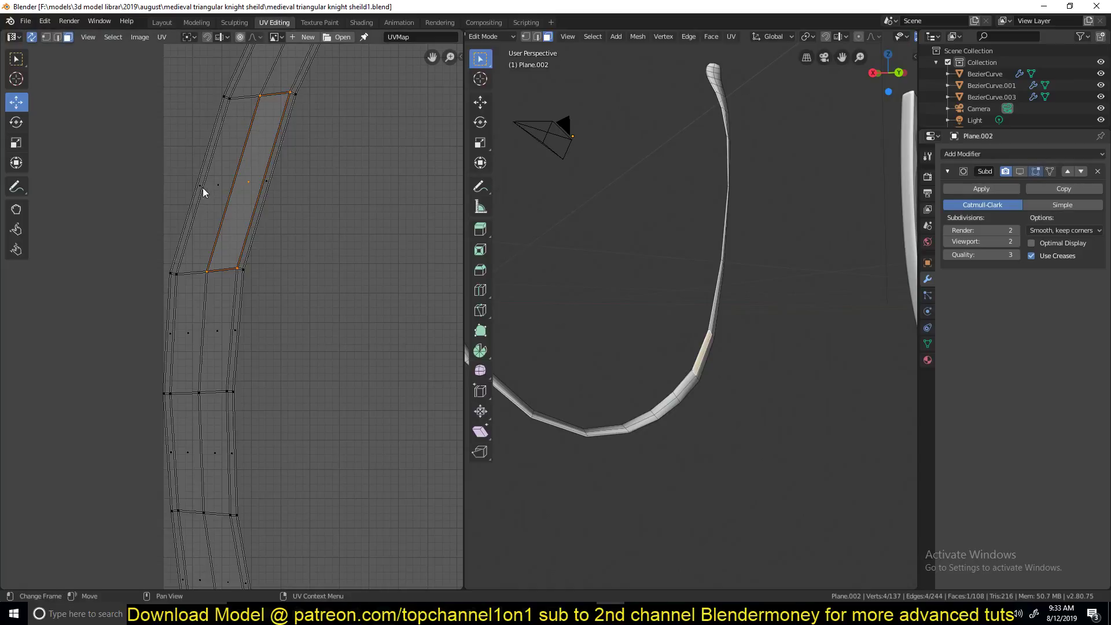
pyautogui.press('a')
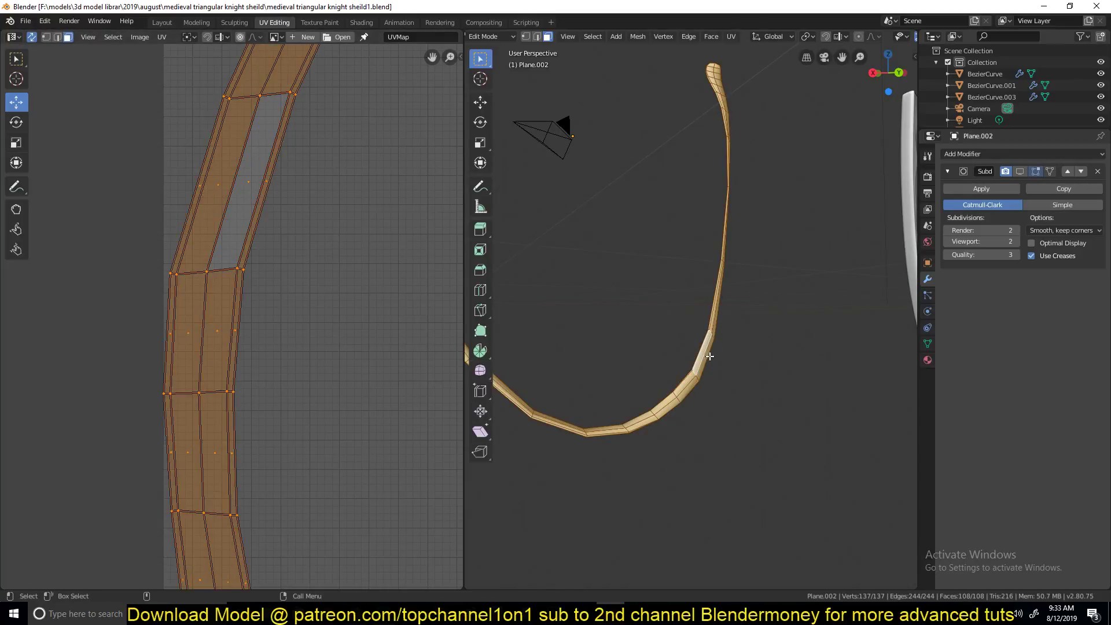
# Step: Unwrap the whole strap from the active quad with Follow Active Quads, using the Length Average edge length mode
pyautogui.scroll(3, 717, 369)
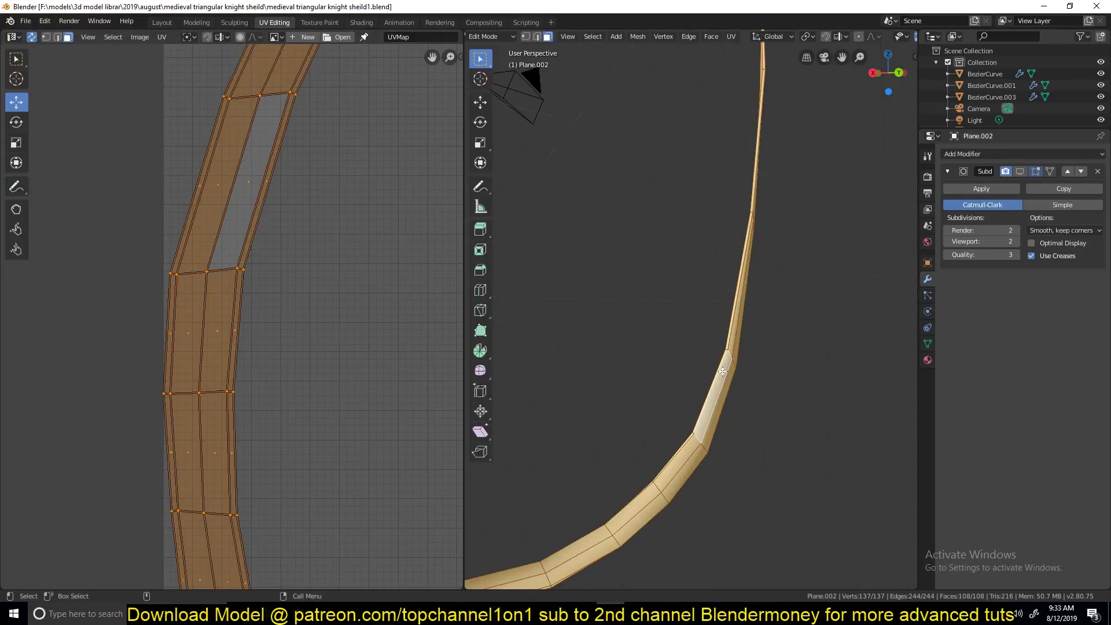
pyautogui.moveTo(722, 371); pyautogui.dragTo(739, 324, button='middle')
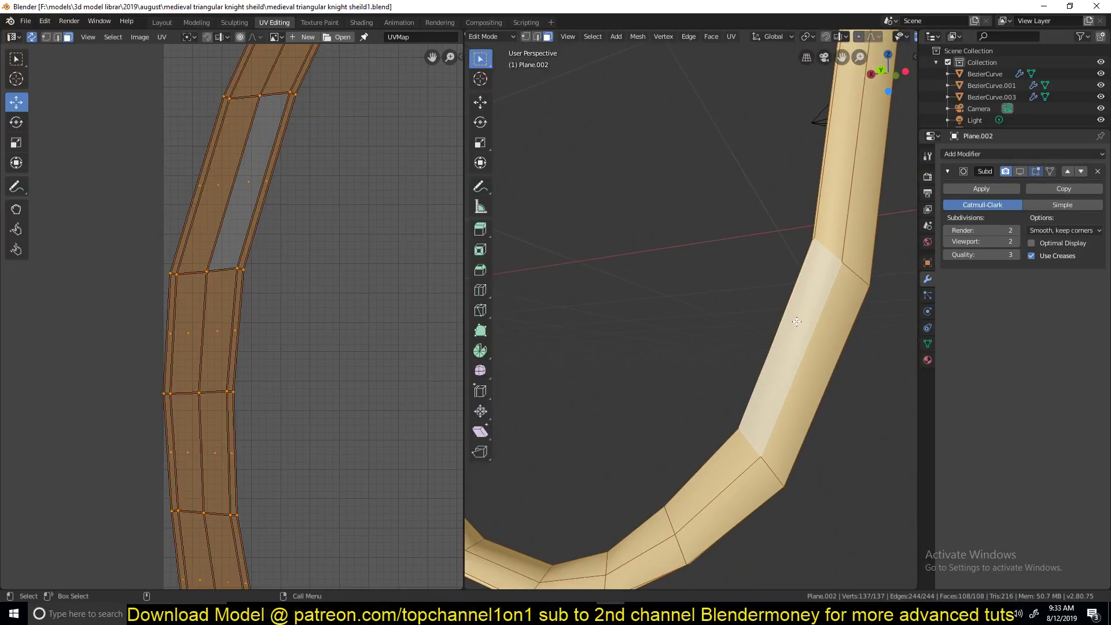
pyautogui.moveTo(828, 324); pyautogui.dragTo(850, 359, button='middle')
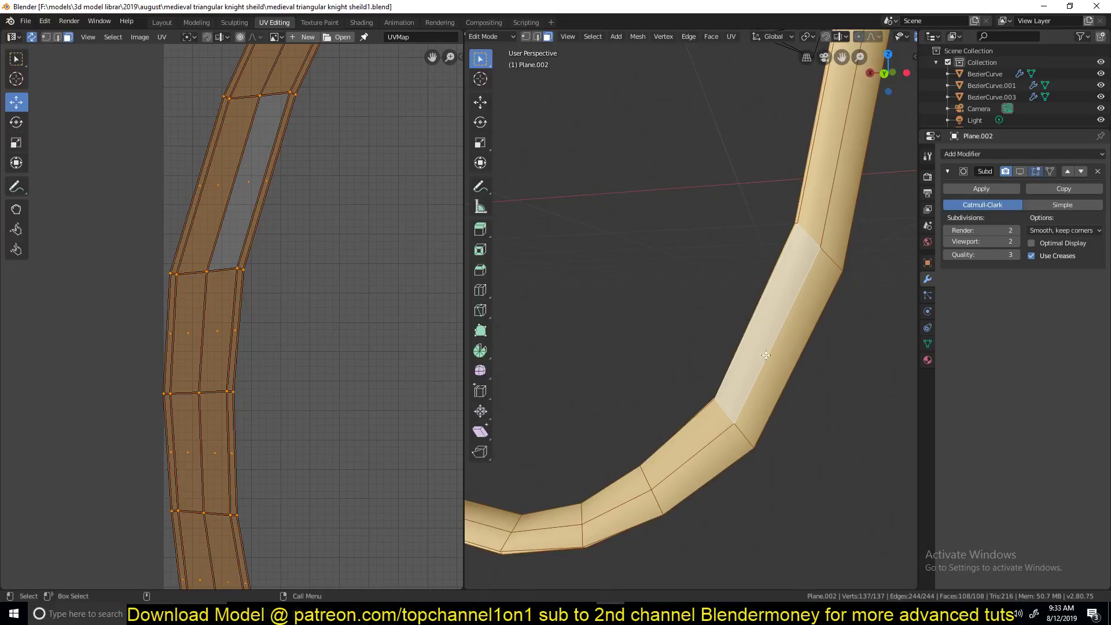
pyautogui.moveTo(813, 252); pyautogui.dragTo(747, 184, button='middle')
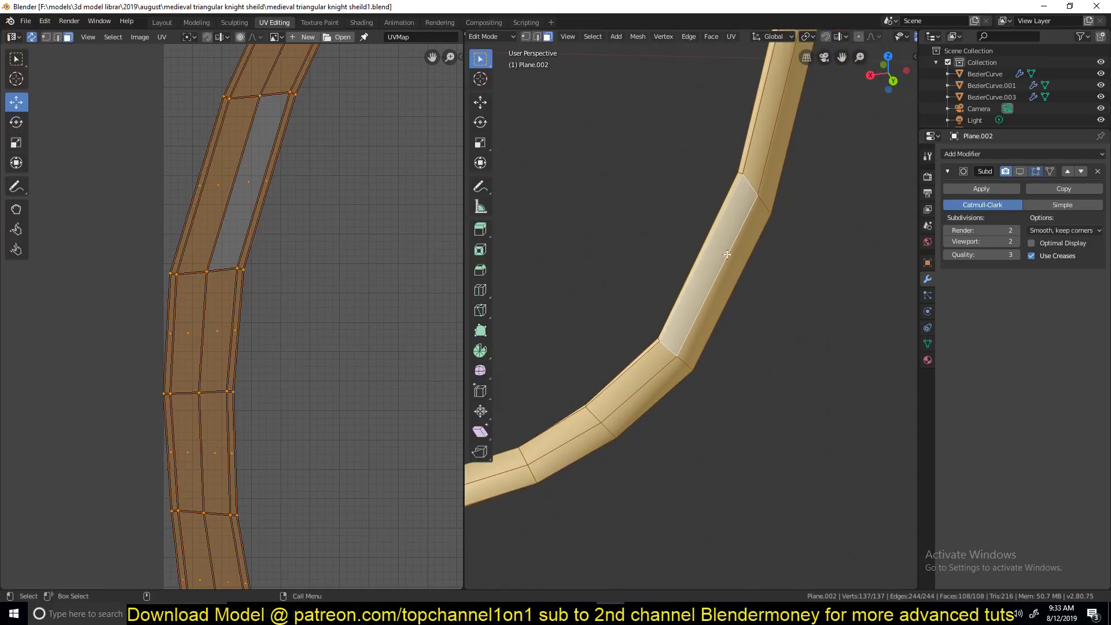
pyautogui.keyDown('shift'); pyautogui.moveTo(713, 262); pyautogui.dragTo(684, 404, button='middle'); pyautogui.keyUp('shift')
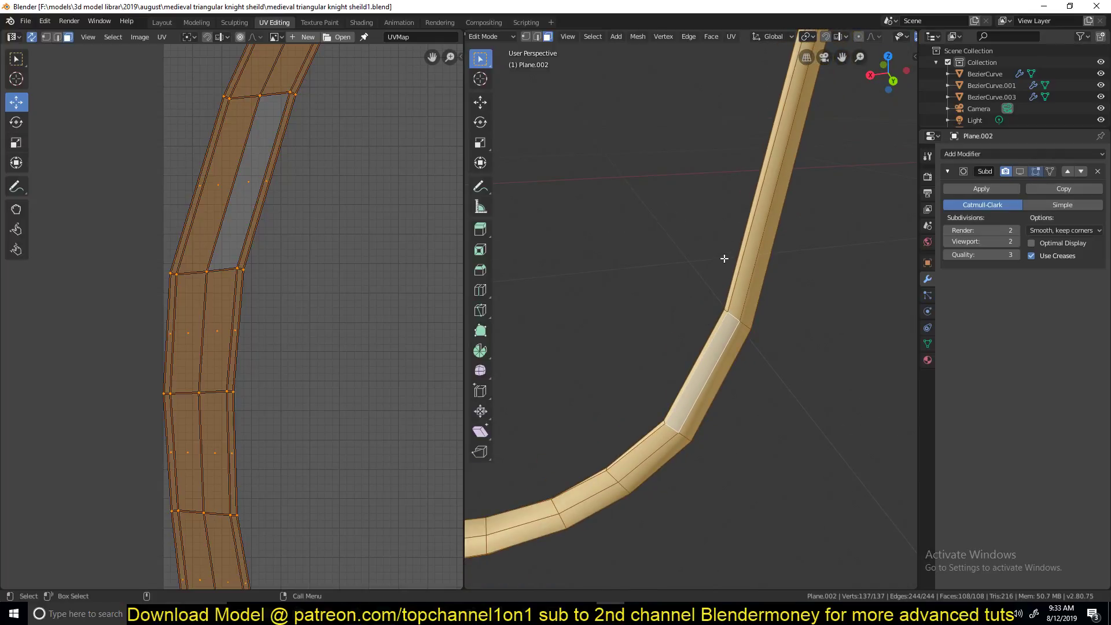
pyautogui.press('u')
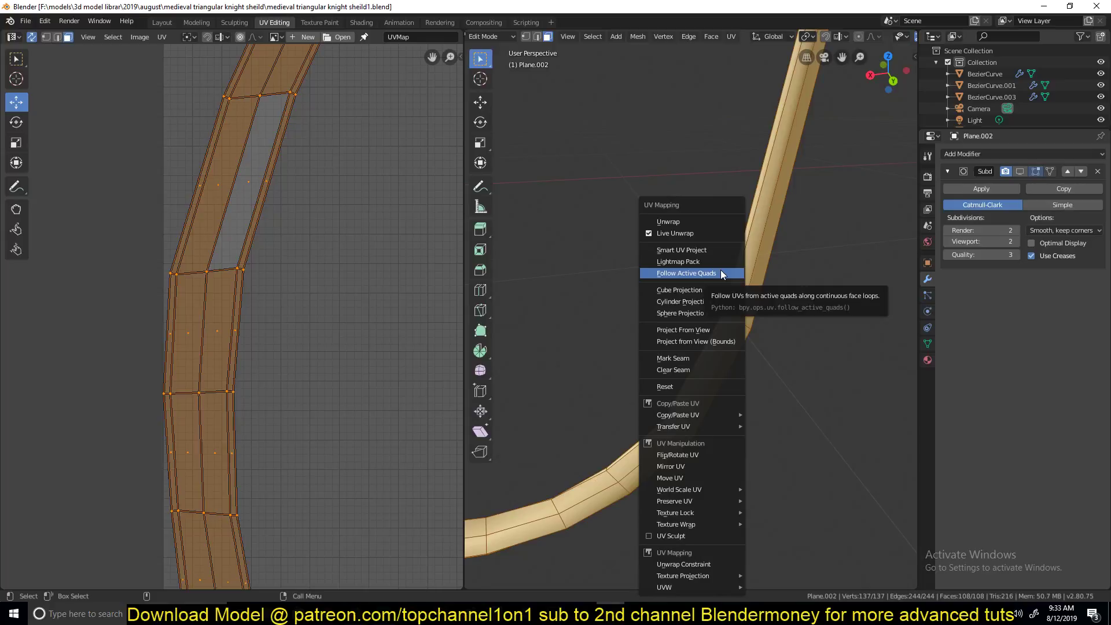
pyautogui.click(721, 270)
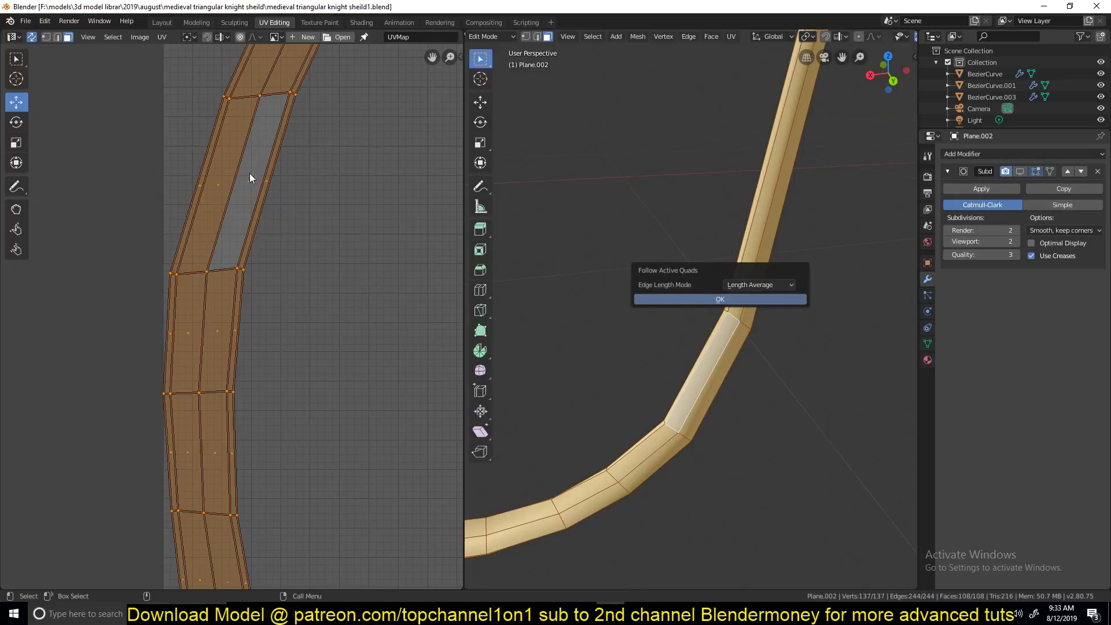
pyautogui.click(738, 297)
# Step: Inspect the strap's new UV island along its full length and around the active quad
pyautogui.scroll(-4, 288, 270)
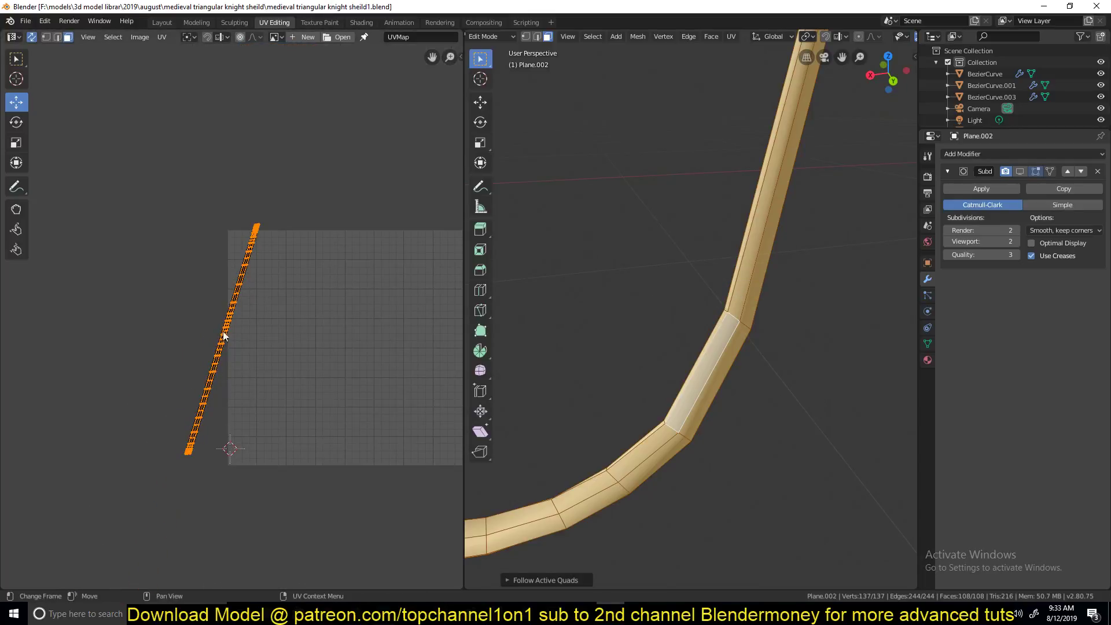
pyautogui.scroll(4, 249, 236)
pyautogui.scroll(2, 228, 285)
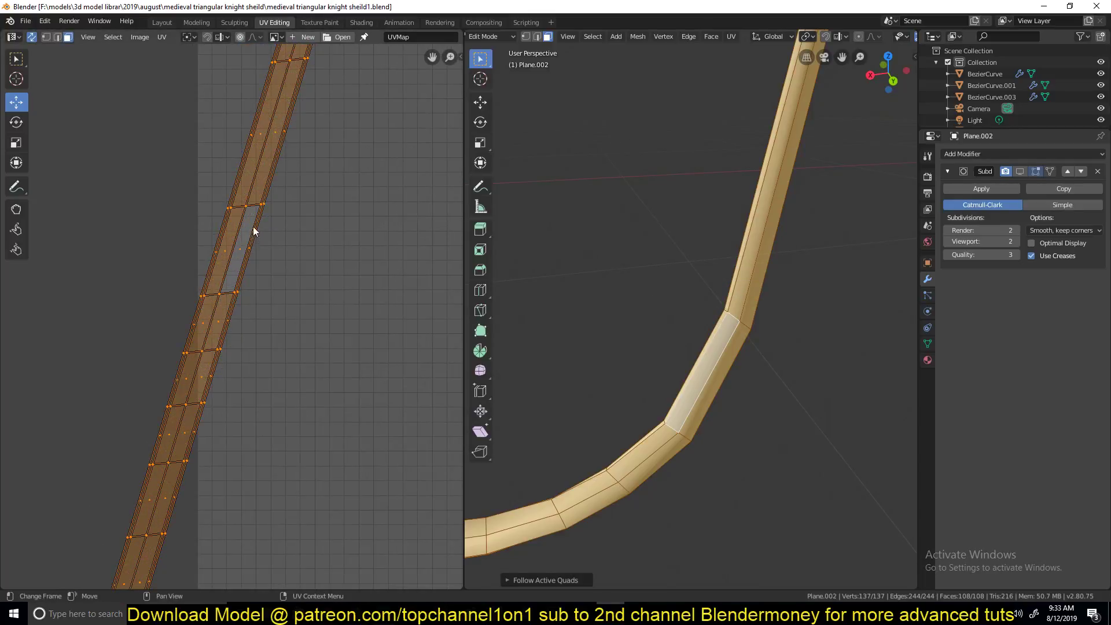
pyautogui.scroll(2, 242, 236)
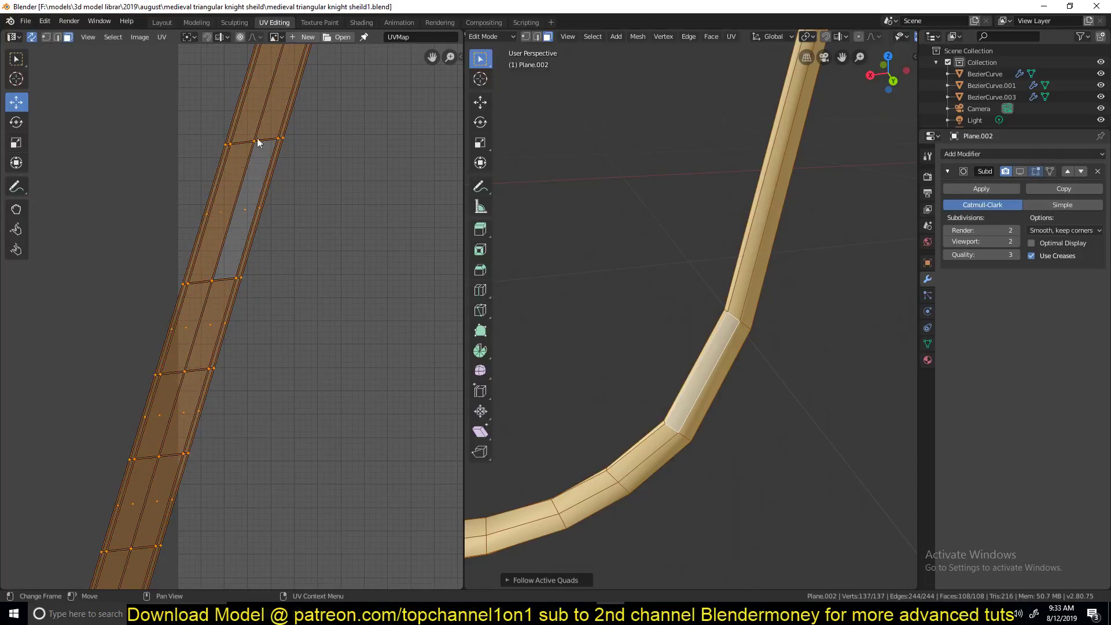
pyautogui.scroll(-8, 215, 254)
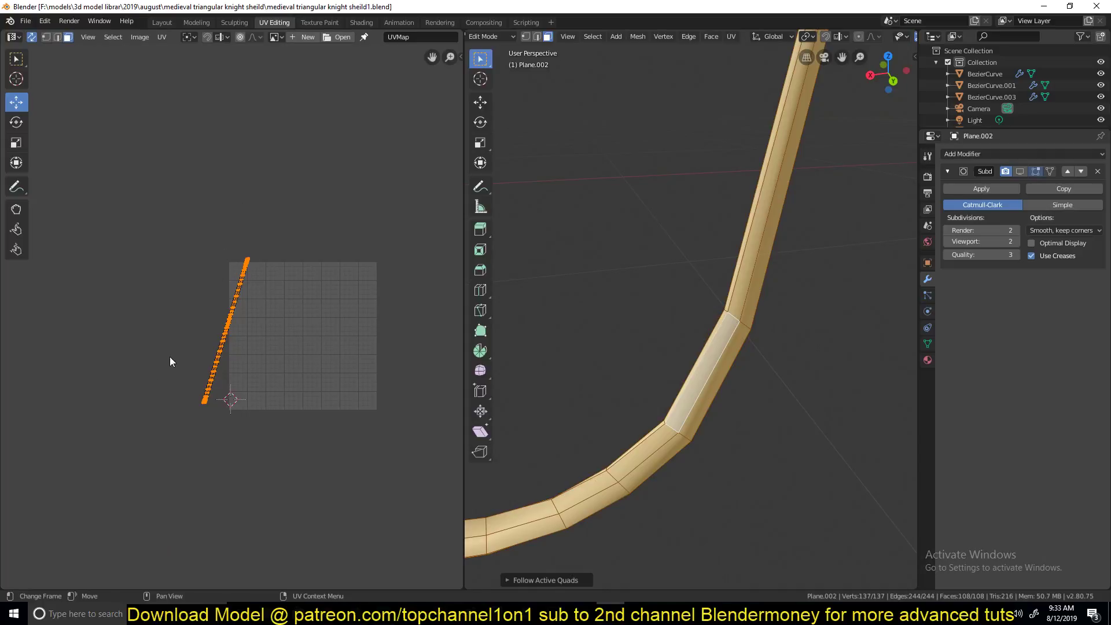
pyautogui.scroll(3, 203, 385)
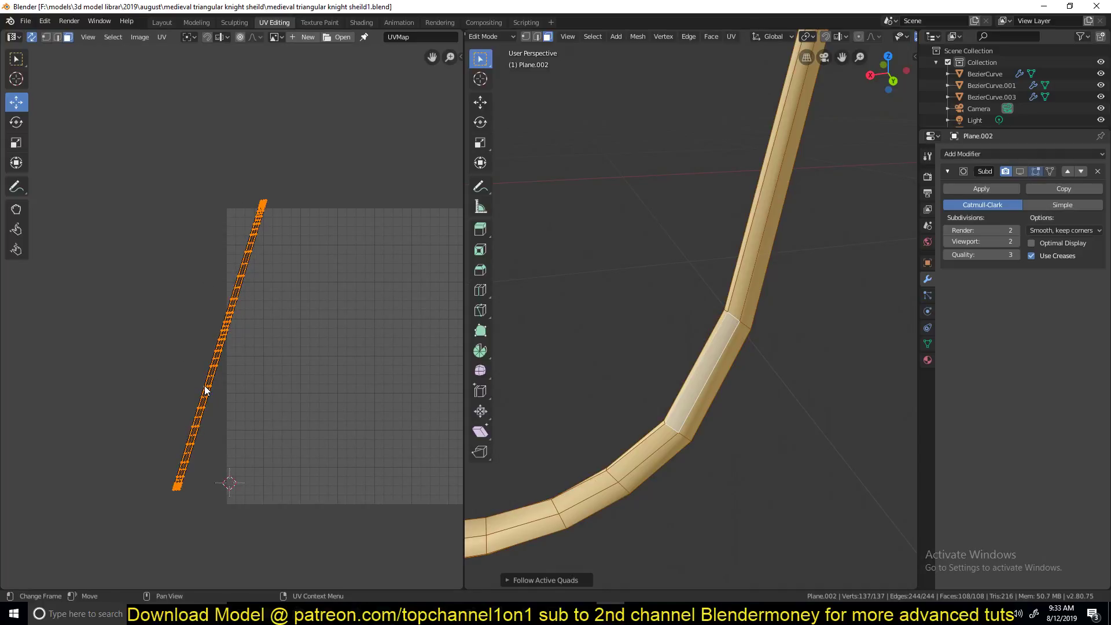
pyautogui.scroll(3, 203, 385)
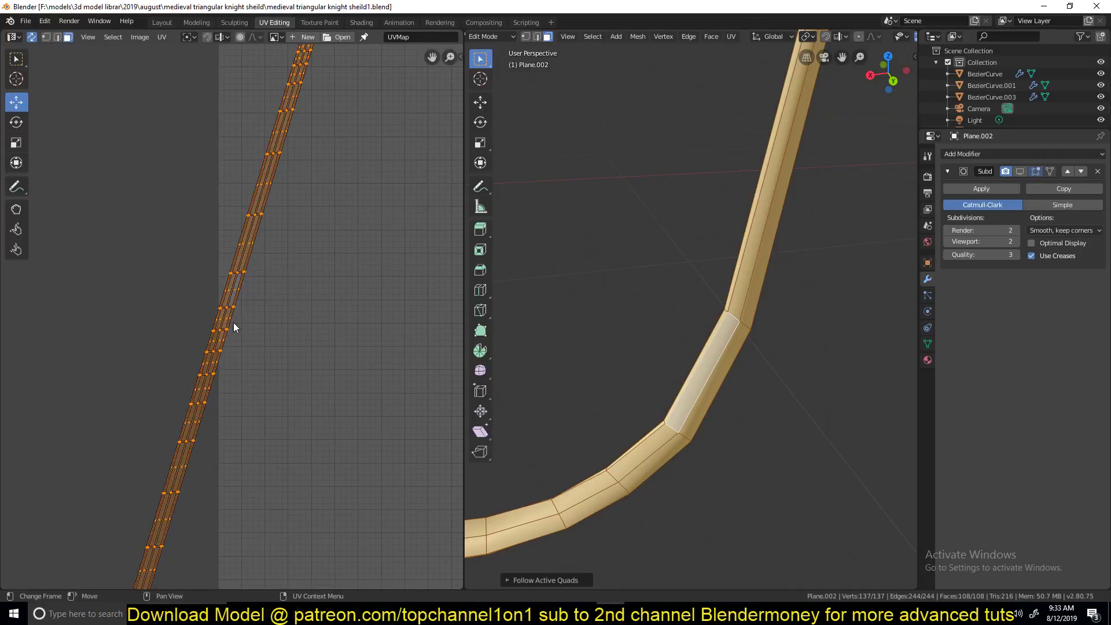
# Step: Reselect every face of the strap and unwrap it again with the standard Unwrap operation
pyautogui.scroll(2, 229, 307)
pyautogui.scroll(2, 243, 359)
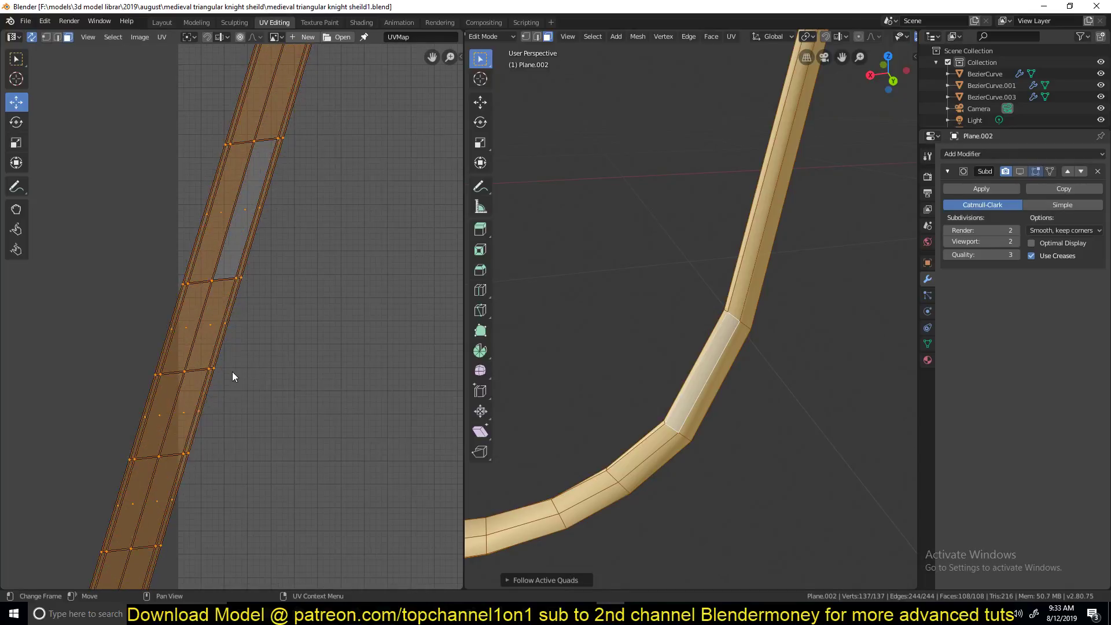
pyautogui.scroll(3, 231, 376)
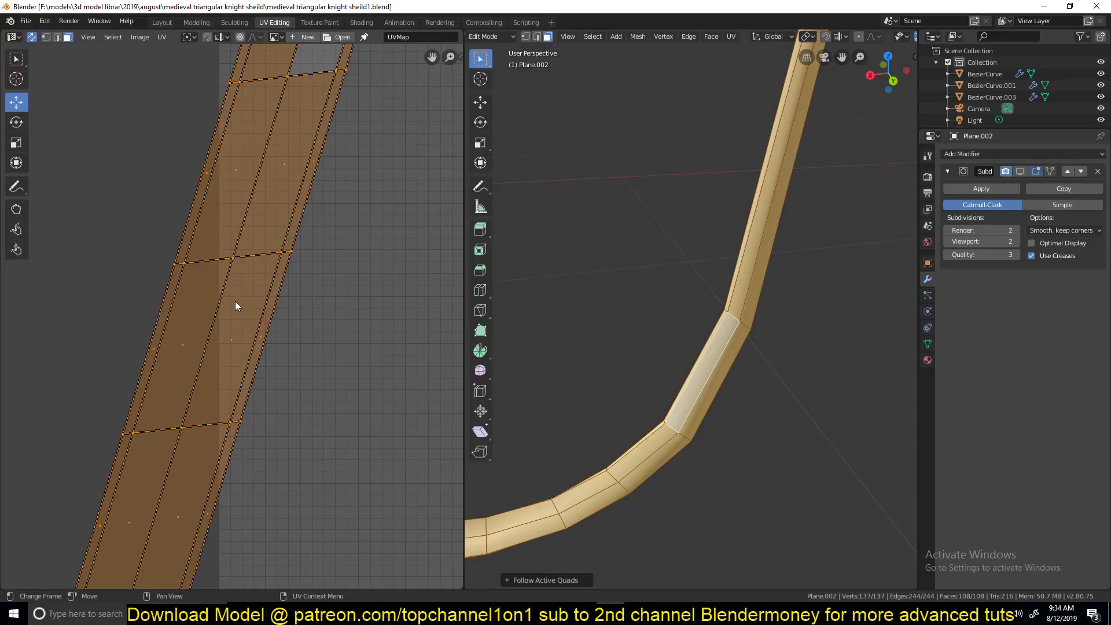
pyautogui.keyDown('shift'); pyautogui.moveTo(601, 405); pyautogui.dragTo(674, 316, button='middle'); pyautogui.keyUp('shift')
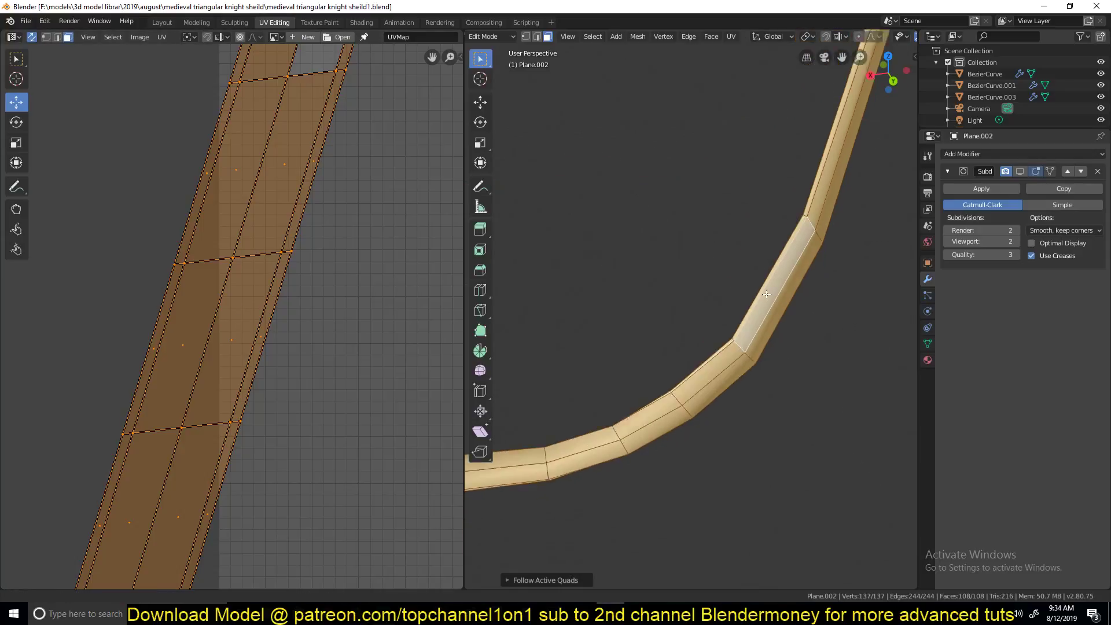
pyautogui.scroll(-4, 674, 316)
pyautogui.moveTo(671, 393)
pyautogui.mouseDown(button='middle')
pyautogui.moveTo(696, 374)
pyautogui.moveTo(670, 391)
pyautogui.mouseUp(button='middle')
pyautogui.click(660, 391)
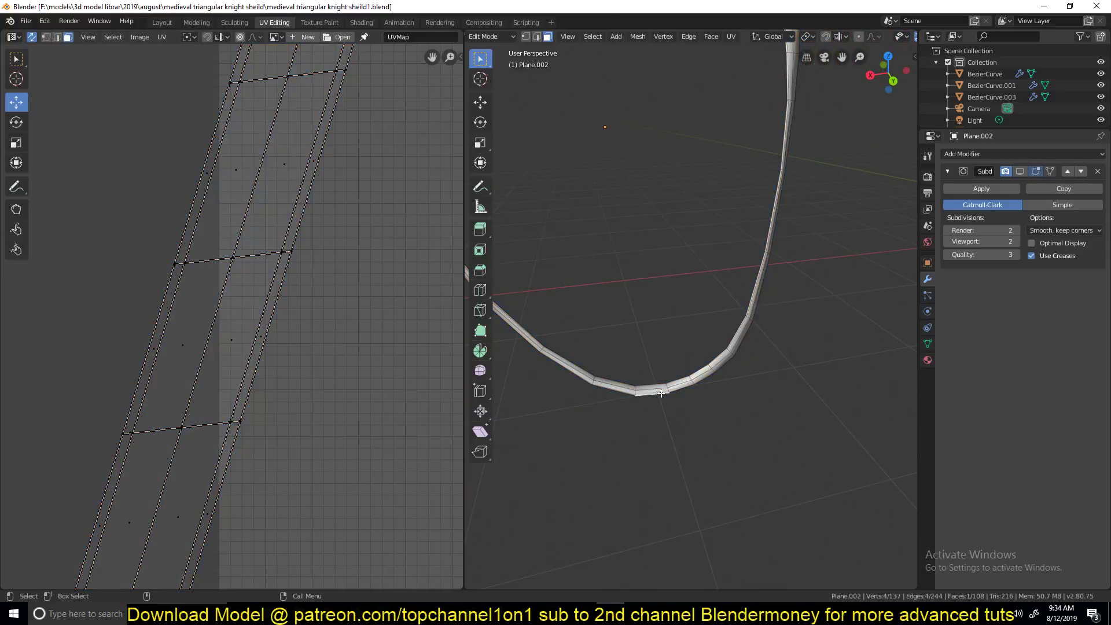
pyautogui.press('u')
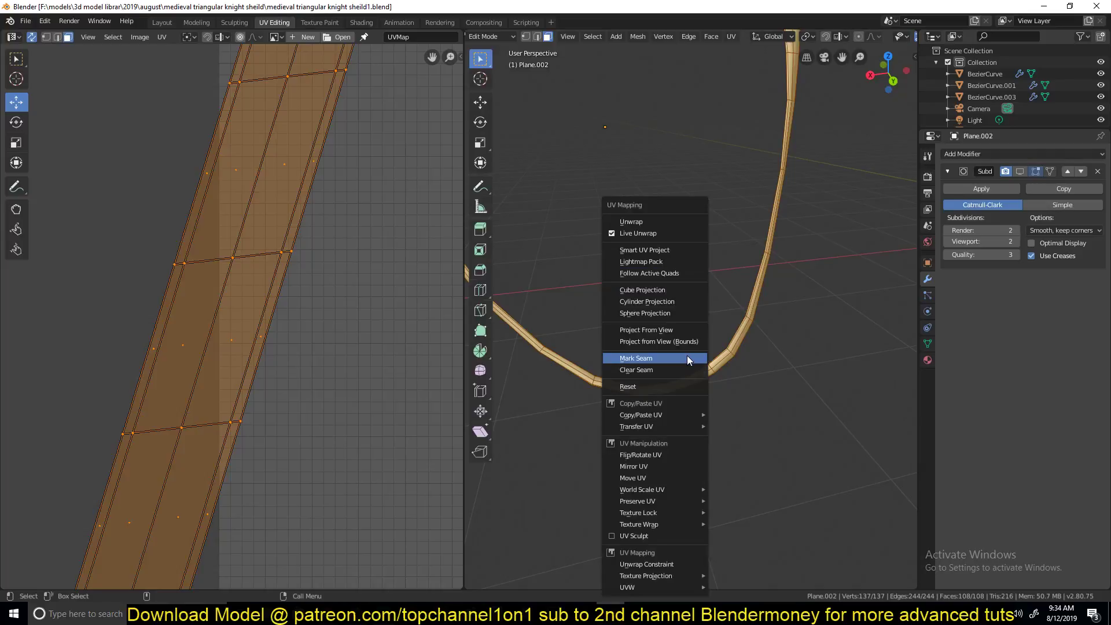
pyautogui.click(643, 220)
# Step: Examine the strap's new UV island along its curve for a nearly upright quad
pyautogui.scroll(6, 331, 313)
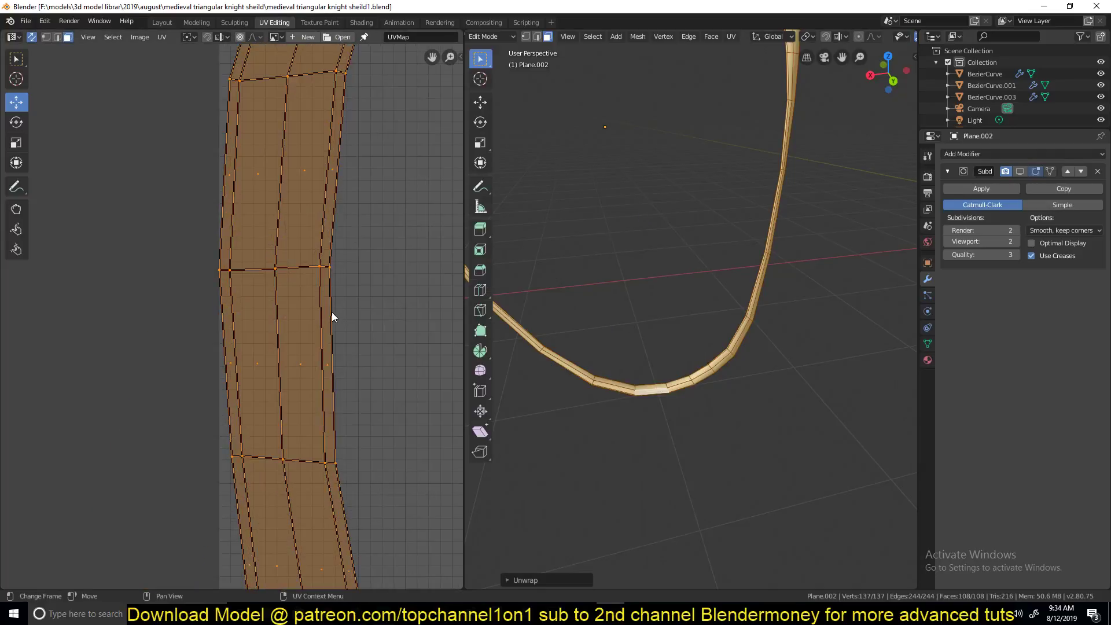
pyautogui.scroll(-2, 673, 273)
pyautogui.scroll(2, 325, 234)
pyautogui.moveTo(317, 195); pyautogui.dragTo(284, 240, button='middle')
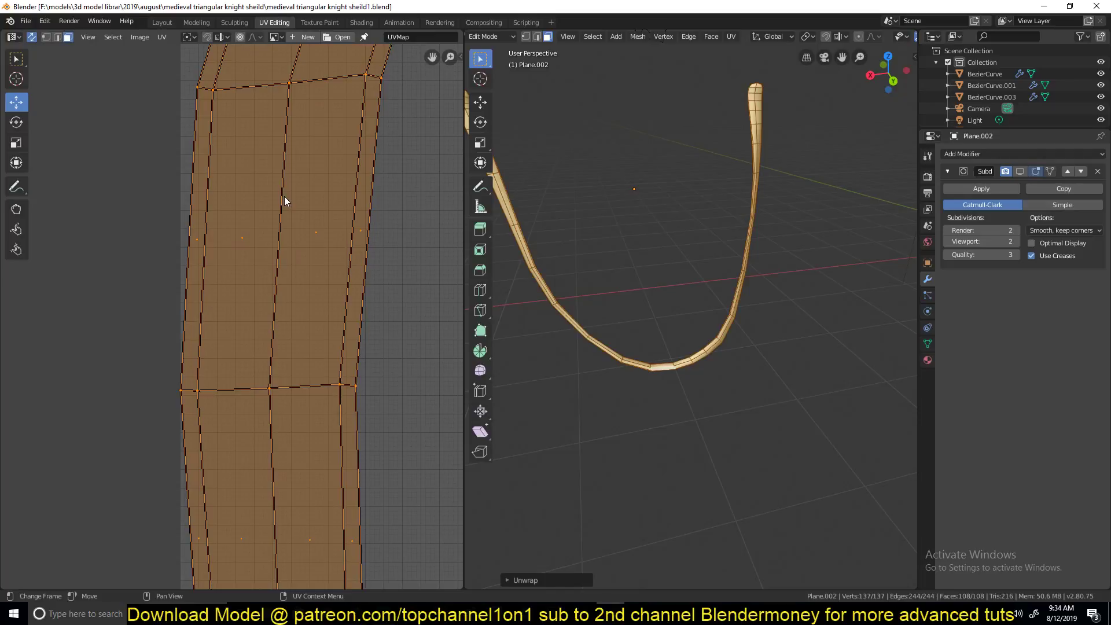
pyautogui.scroll(-5, 284, 197)
pyautogui.moveTo(306, 429); pyautogui.dragTo(343, 260, button='middle')
pyautogui.scroll(-2, 342, 260)
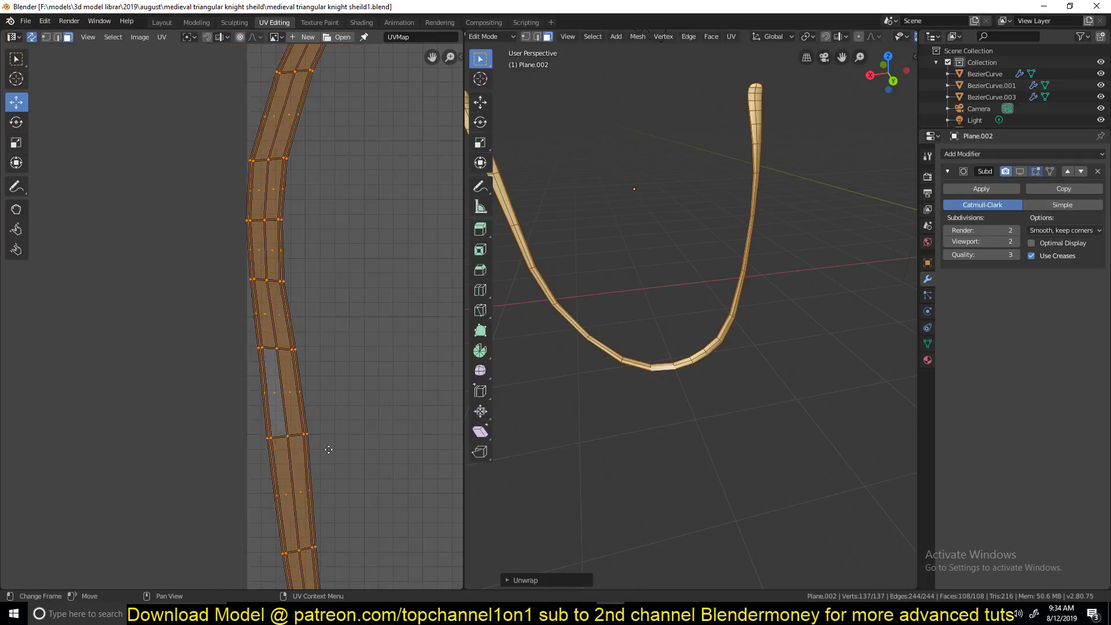
pyautogui.moveTo(328, 449); pyautogui.dragTo(287, 522, button='middle')
pyautogui.scroll(3, 246, 276)
# Step: Select the inner-left quad at the bend of the UV island and frame its face on the strap mesh up close
pyautogui.click(245, 275)
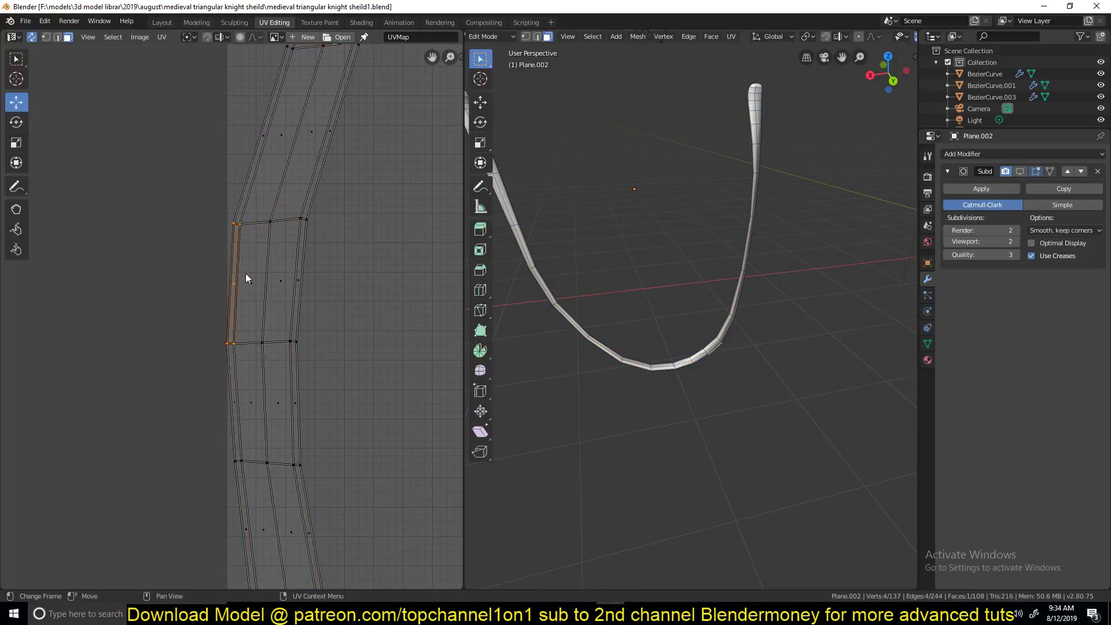
pyautogui.click(248, 283)
pyautogui.press('KP_0')
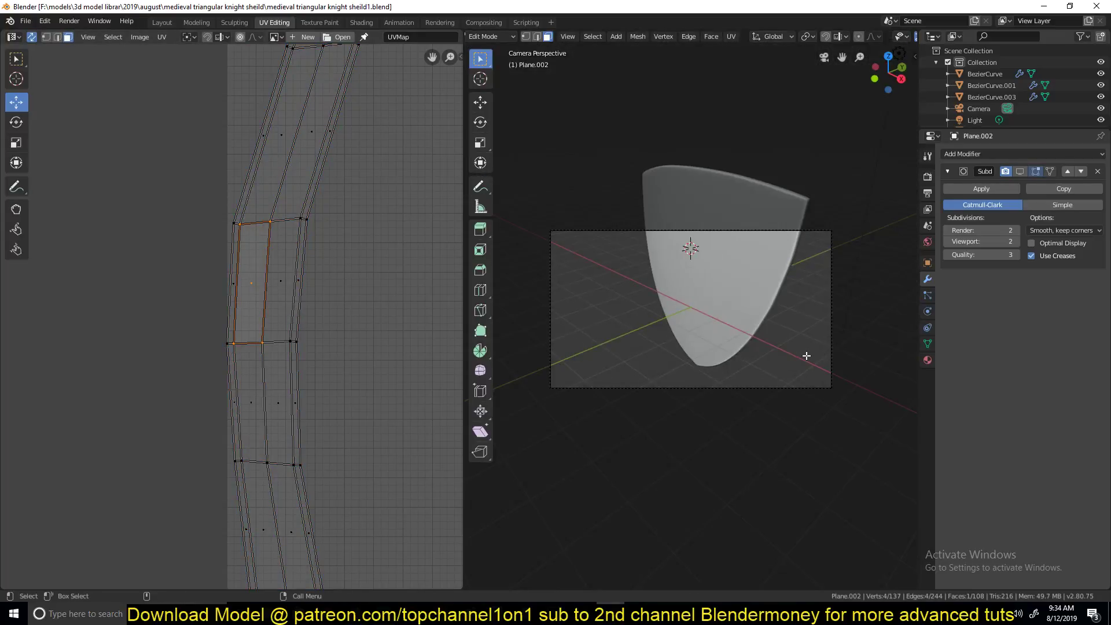
pyautogui.press('KP_Decimal')
pyautogui.scroll(-1, 806, 355)
pyautogui.moveTo(807, 355); pyautogui.dragTo(750, 292, button='middle')
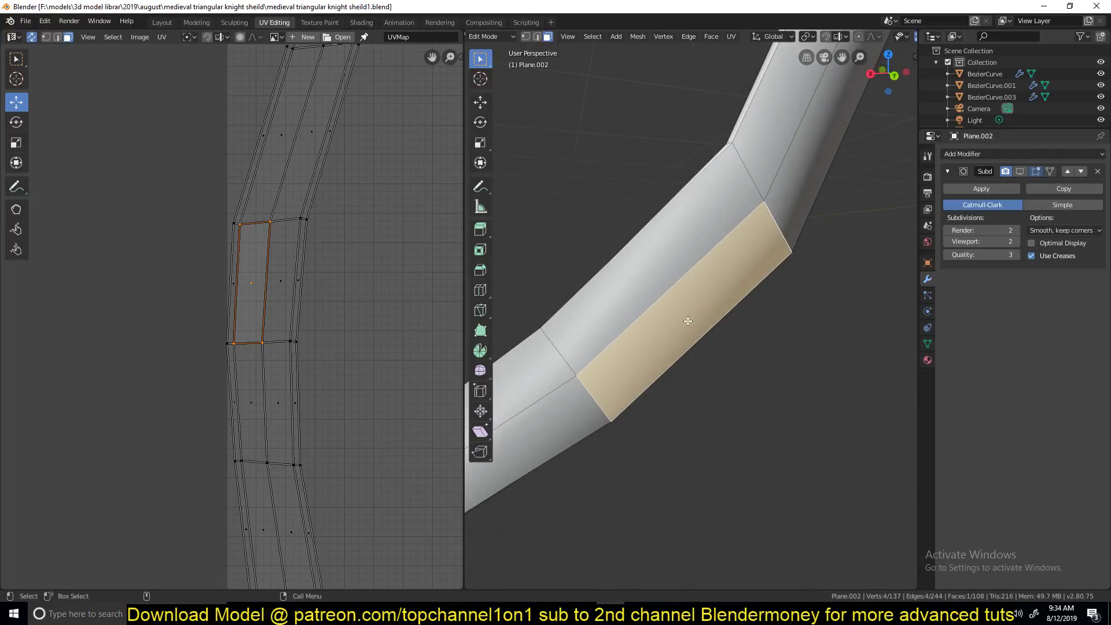
pyautogui.scroll(4, 318, 300)
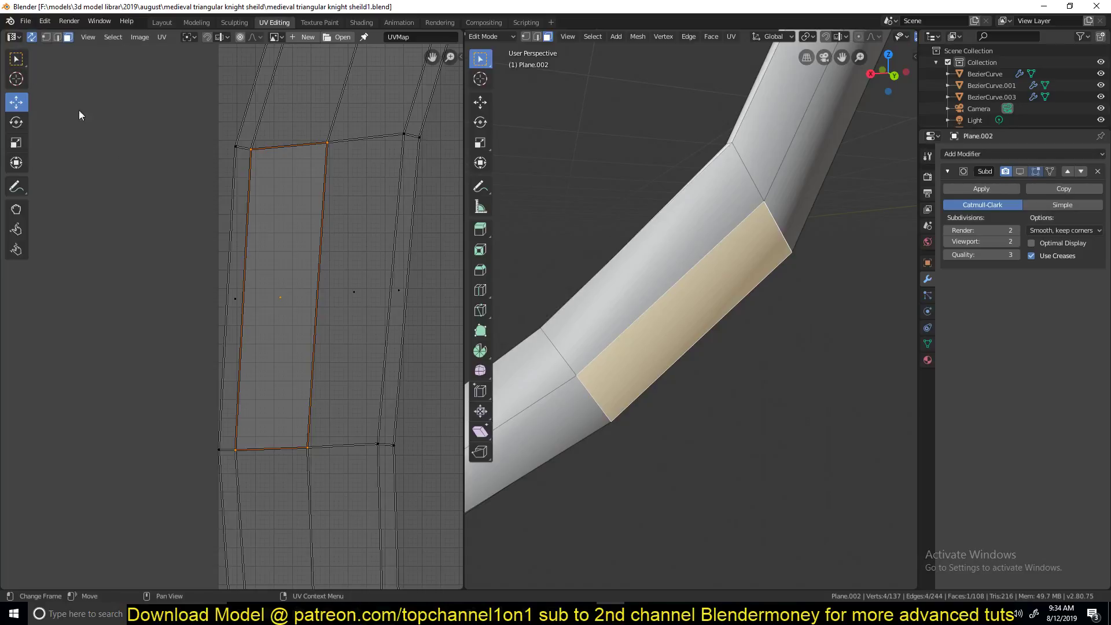
# Step: Turn off UV sync selection and select all faces of the strap mesh
pyautogui.click(33, 37)
pyautogui.click(33, 37)
pyautogui.click(33, 37)
pyautogui.press('a')
# Step: Flatten the quad's upper edge by scaling its two UV vertices to 0 along Y
pyautogui.click(259, 150)
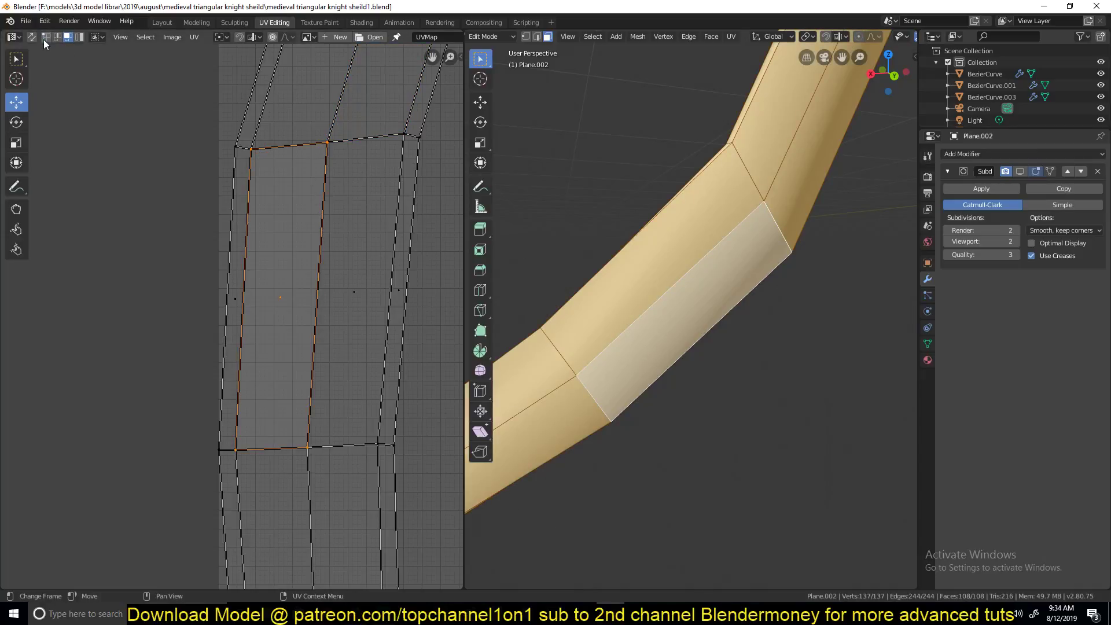
pyautogui.keyDown('shift'); pyautogui.click(314, 145); pyautogui.keyUp('shift')
pyautogui.press('s')
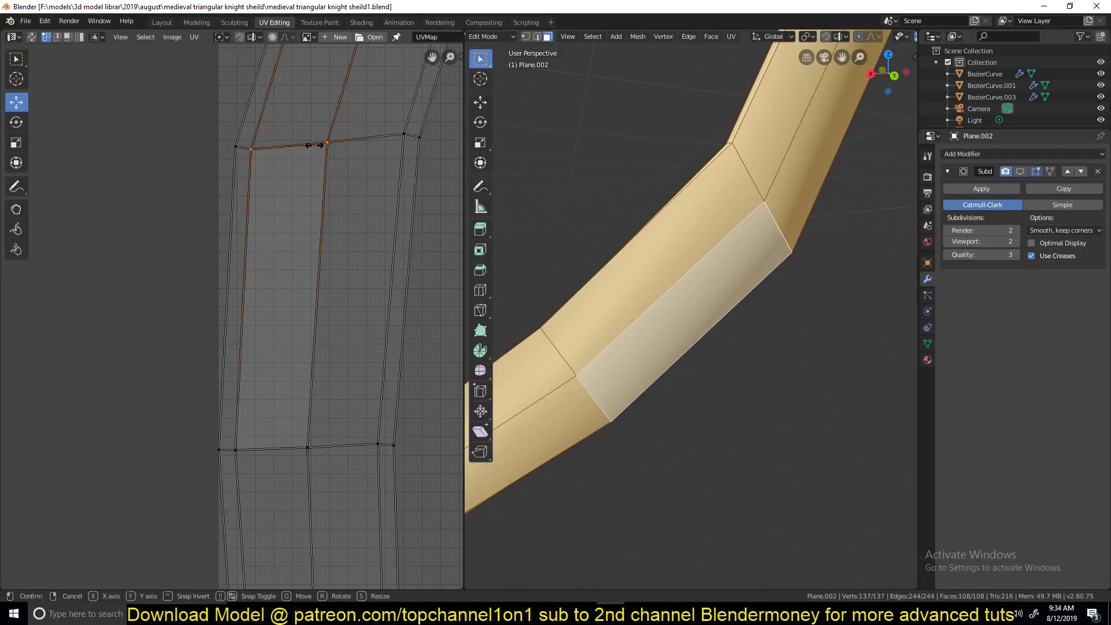
pyautogui.press('y')
pyautogui.press('0')
pyautogui.press('BackSpace')
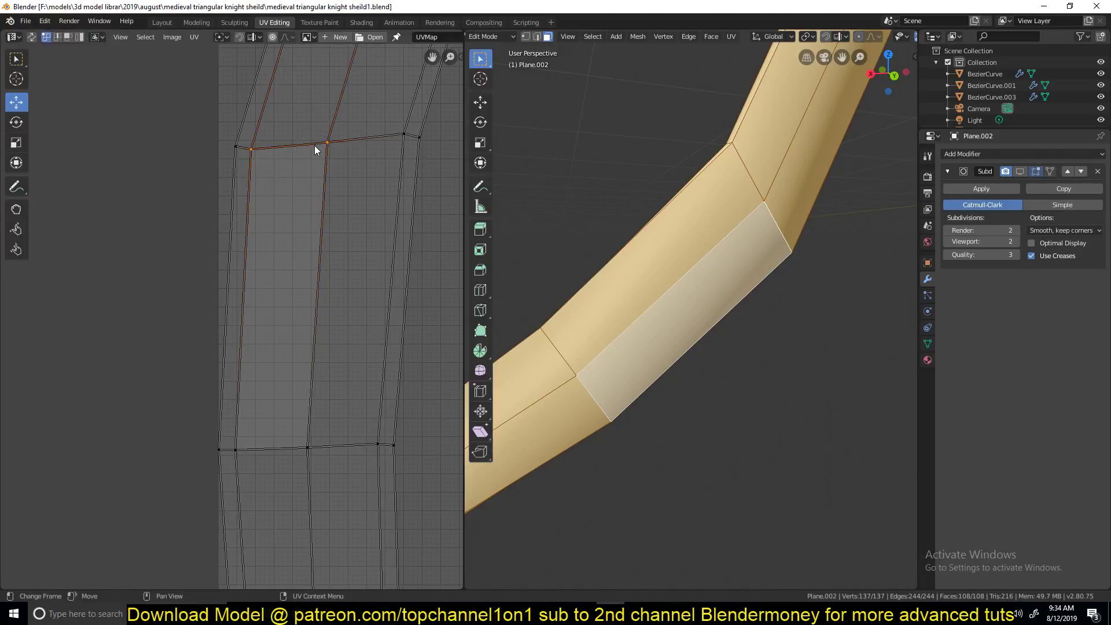
pyautogui.press('0')
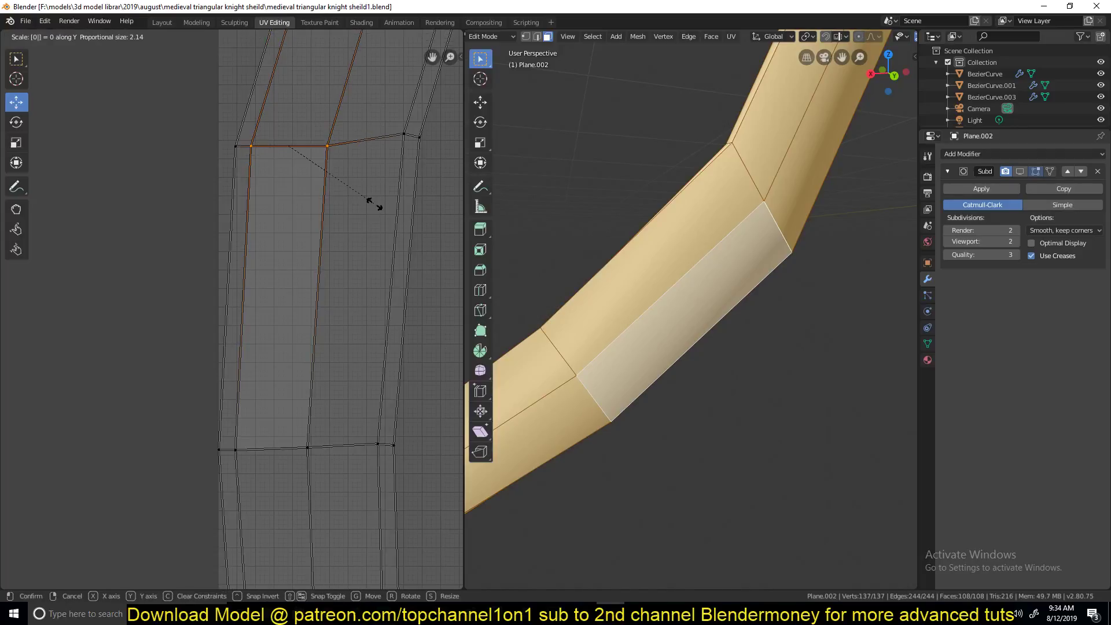
pyautogui.press('Return')
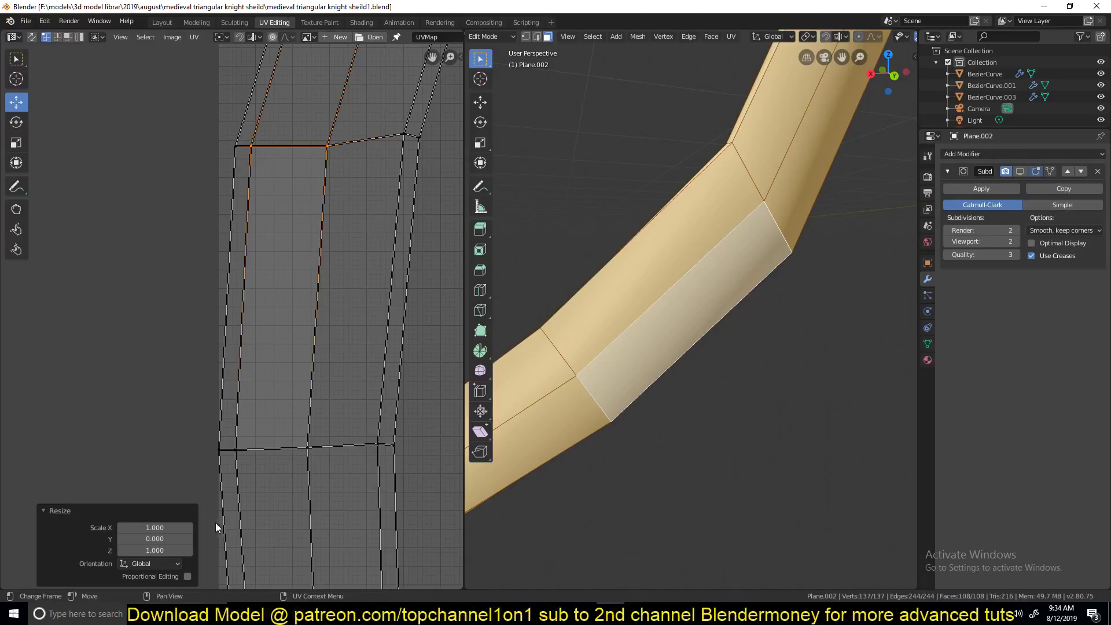
# Step: Level the quad's lower edge by applying Align Y to its two UV vertices
pyautogui.click(236, 451)
pyautogui.keyDown('shift'); pyautogui.click(307, 449); pyautogui.keyUp('shift')
pyautogui.rightClick(299, 452)
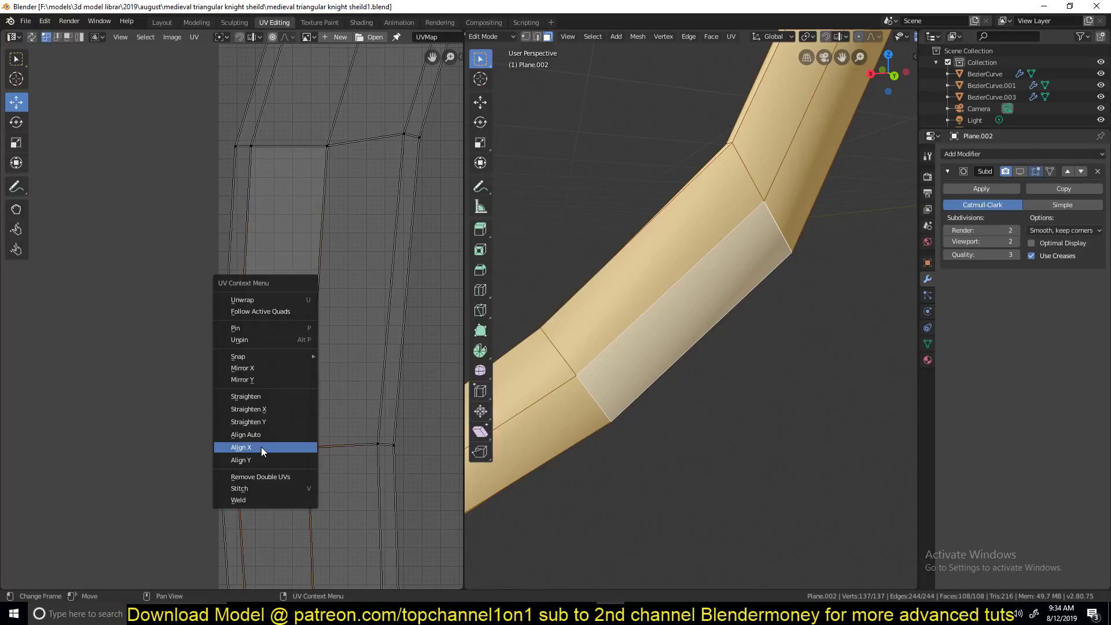
pyautogui.click(262, 462)
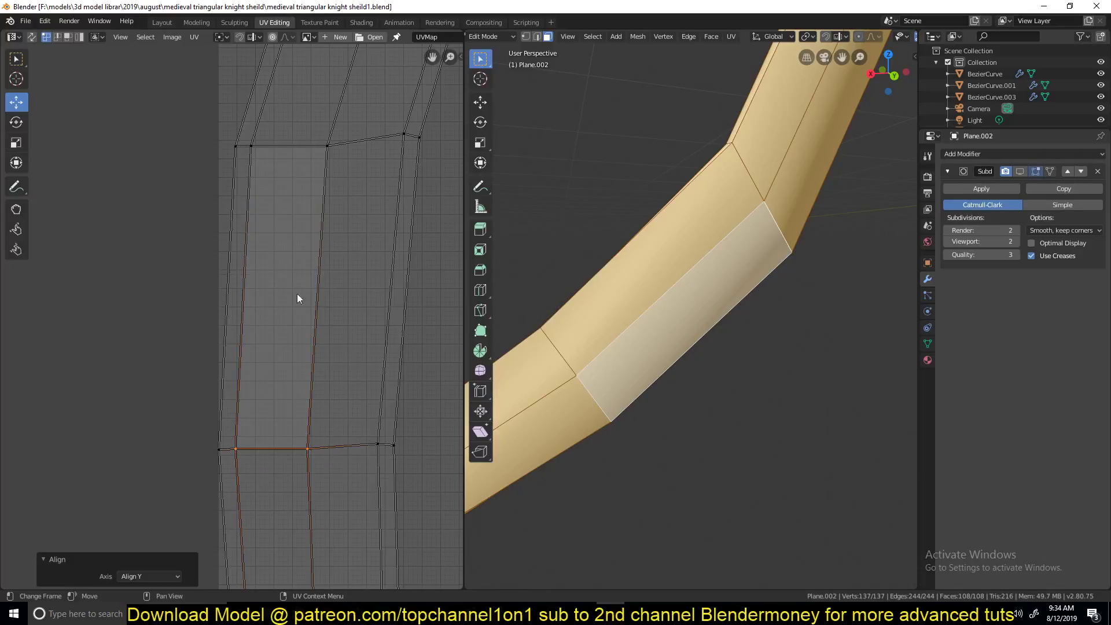
# Step: Make the quad's right-hand edge vertical by aligning its two UV vertices on X, undoing any mistaken Y alignment
pyautogui.click(328, 159)
pyautogui.rightClick(318, 472)
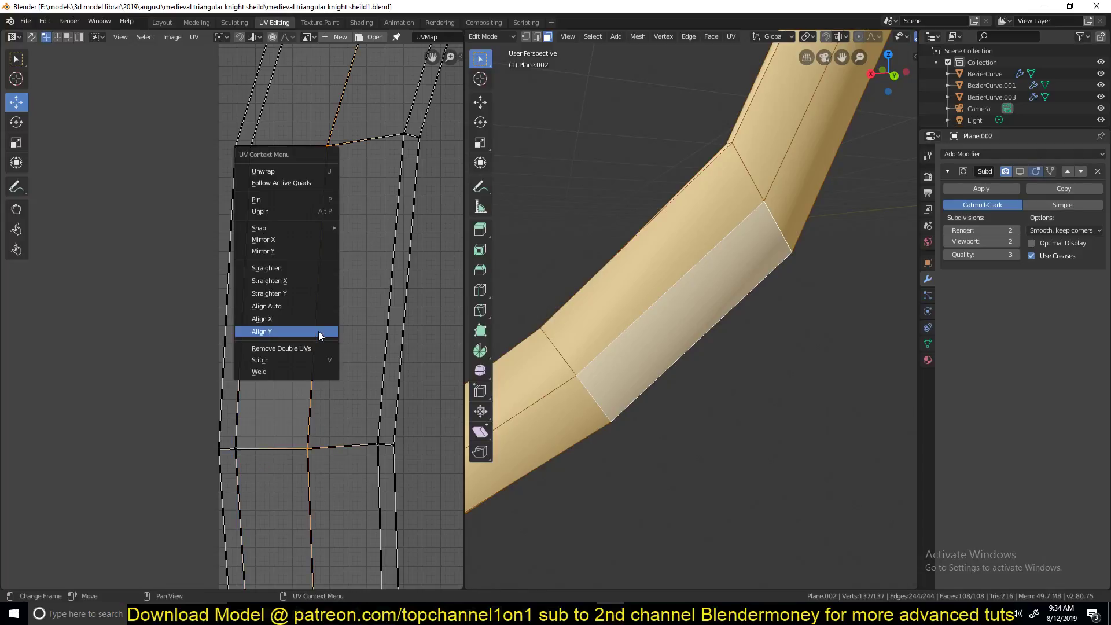
pyautogui.click(318, 331)
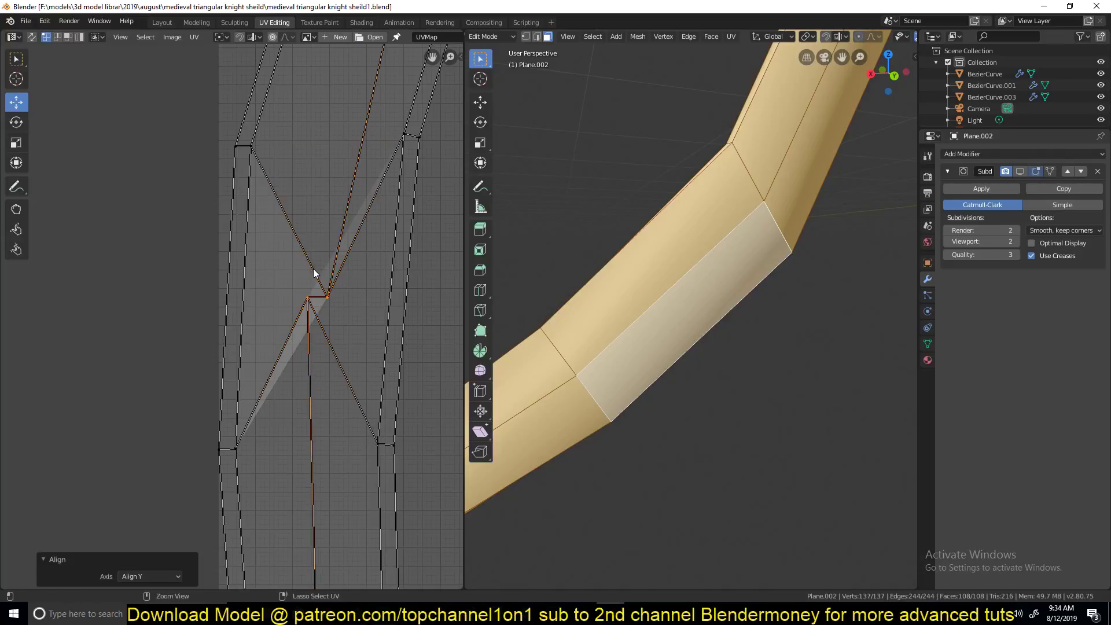
pyautogui.rightClick(316, 295)
pyautogui.click(300, 281)
# Step: Make the quad's left-hand edge vertical by setting the alignment of its two UV vertices to Align X
pyautogui.click(249, 206)
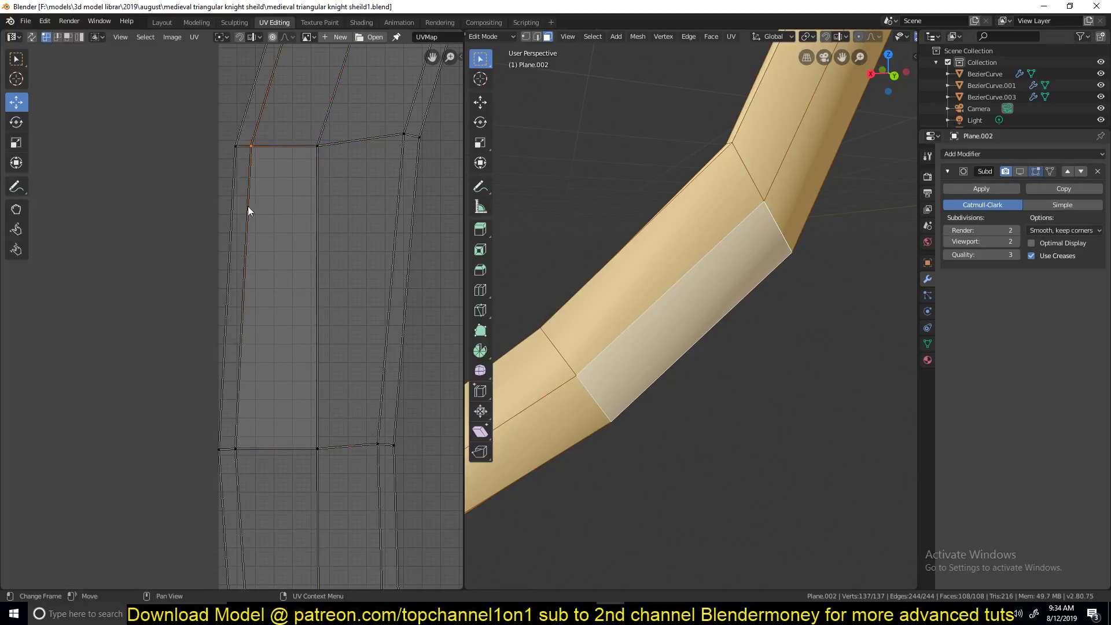
pyautogui.rightClick(245, 434)
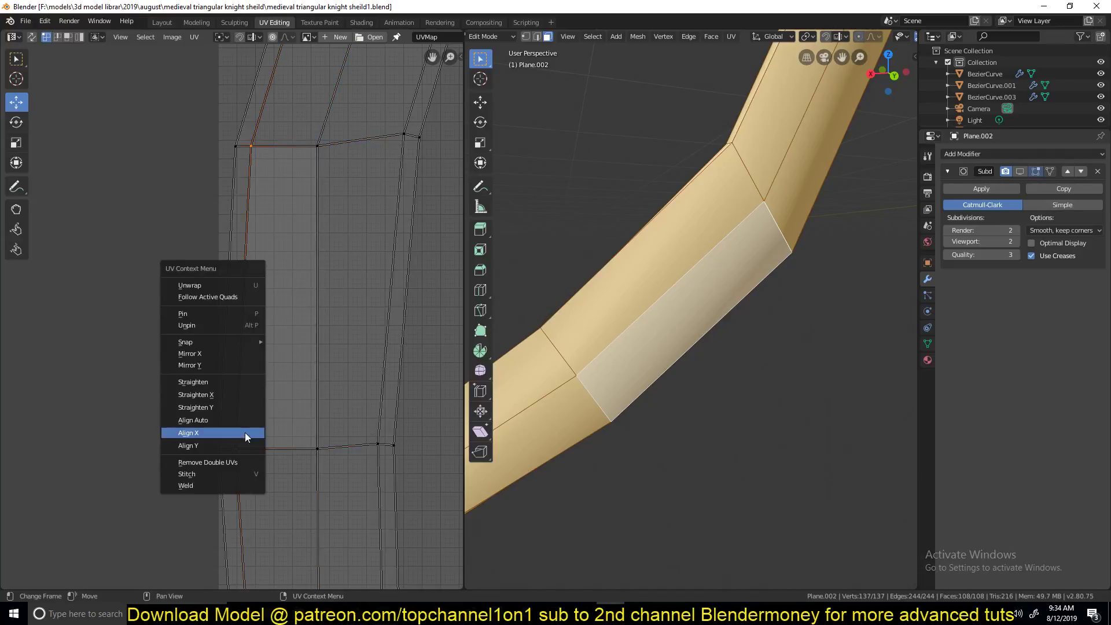
pyautogui.click(216, 397)
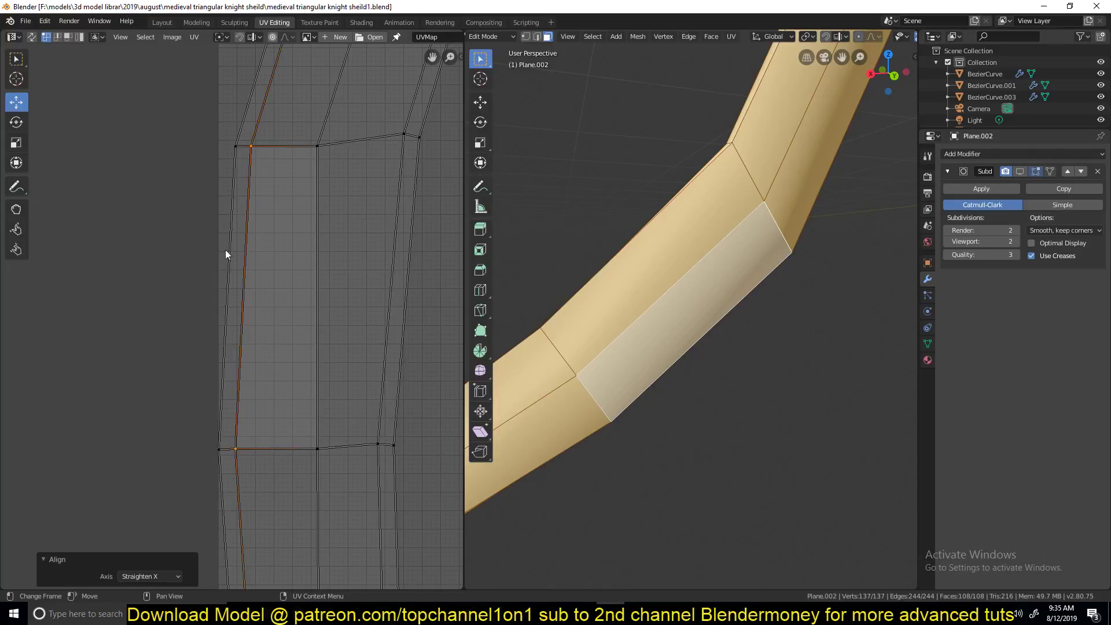
pyautogui.click(145, 577)
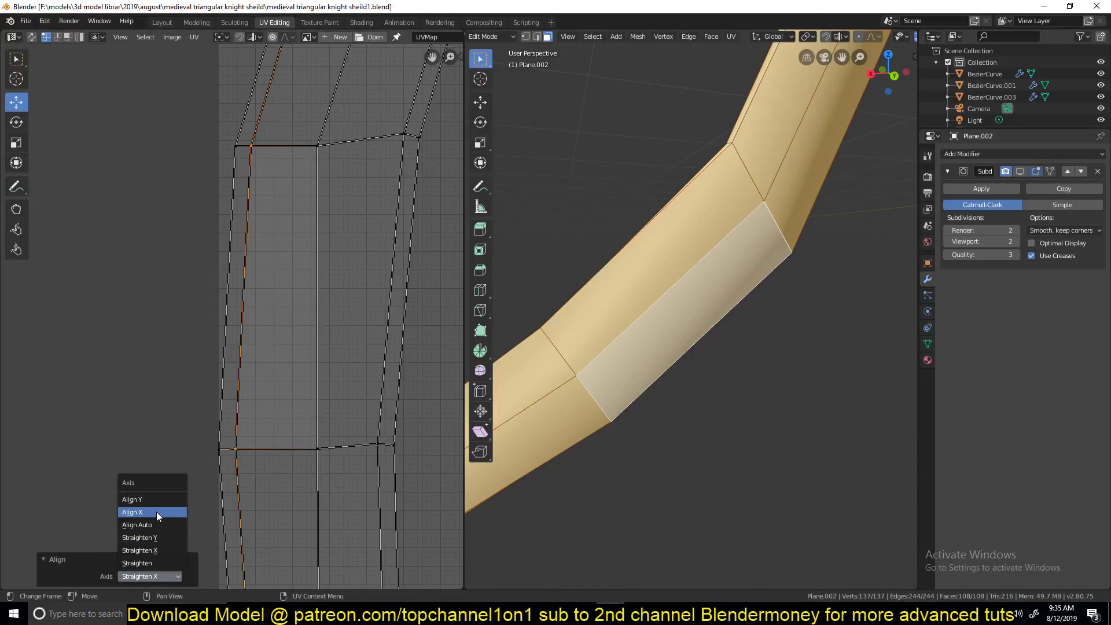
pyautogui.click(154, 512)
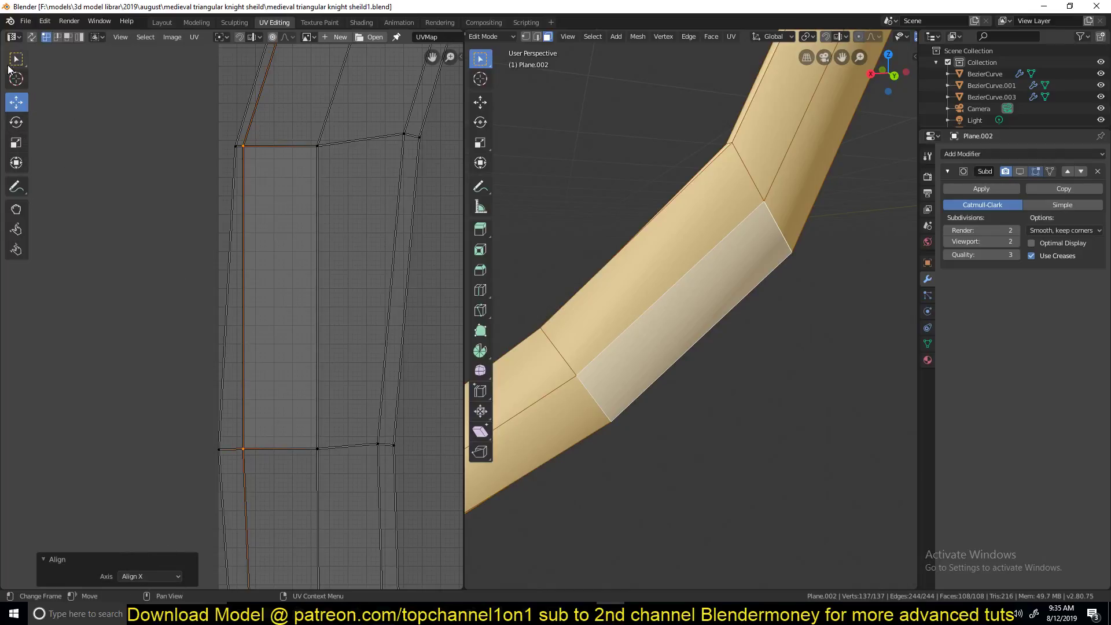
# Step: Make the straightened quad the active face using sync selection, select all strap faces with it, and turn sync selection off
pyautogui.click(304, 247)
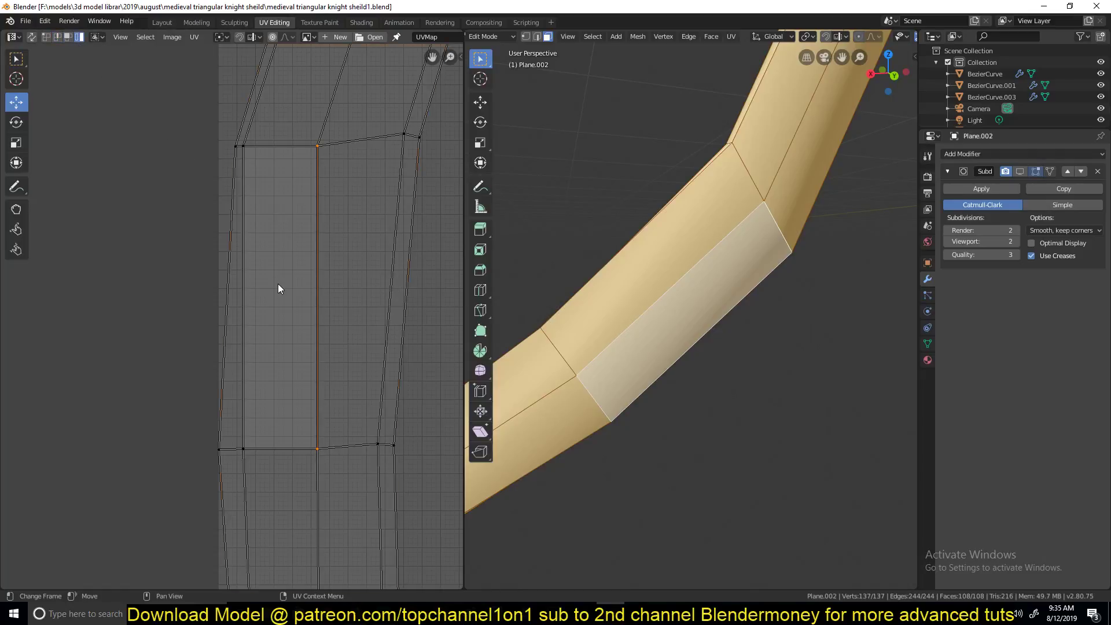
pyautogui.hotkey('ctrl', 'l')
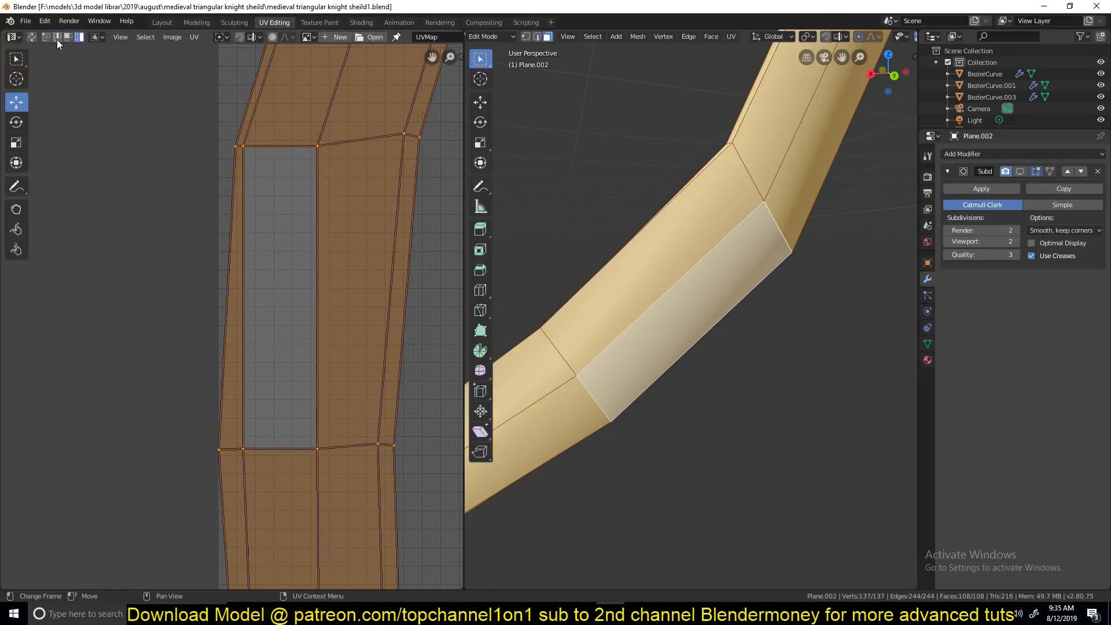
pyautogui.click(268, 295)
pyautogui.click(32, 37)
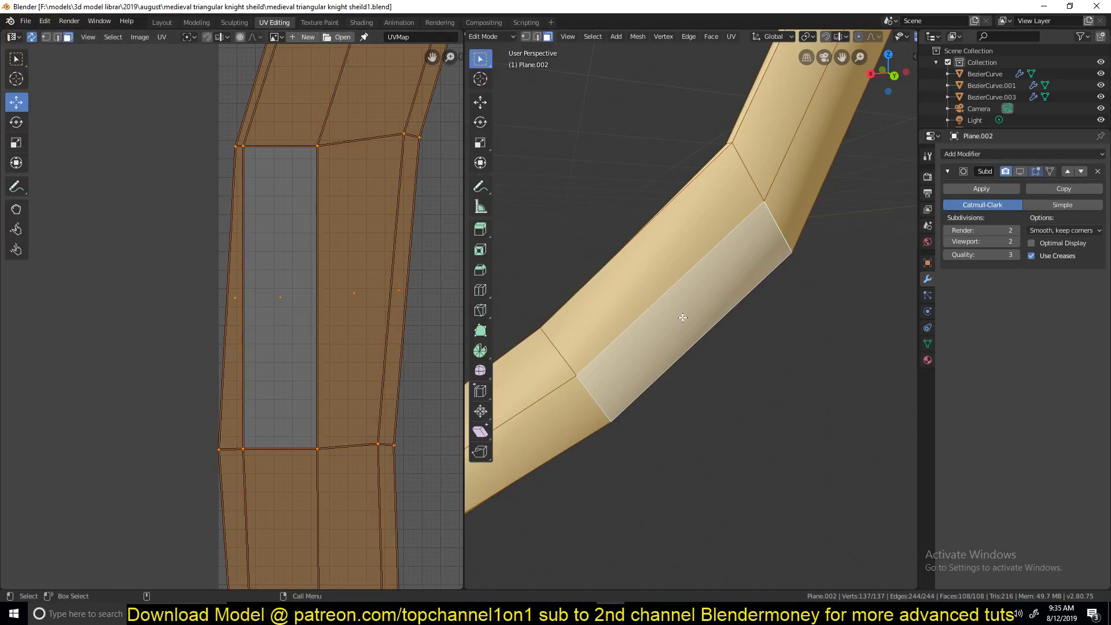
pyautogui.hotkey('alt', 'a')
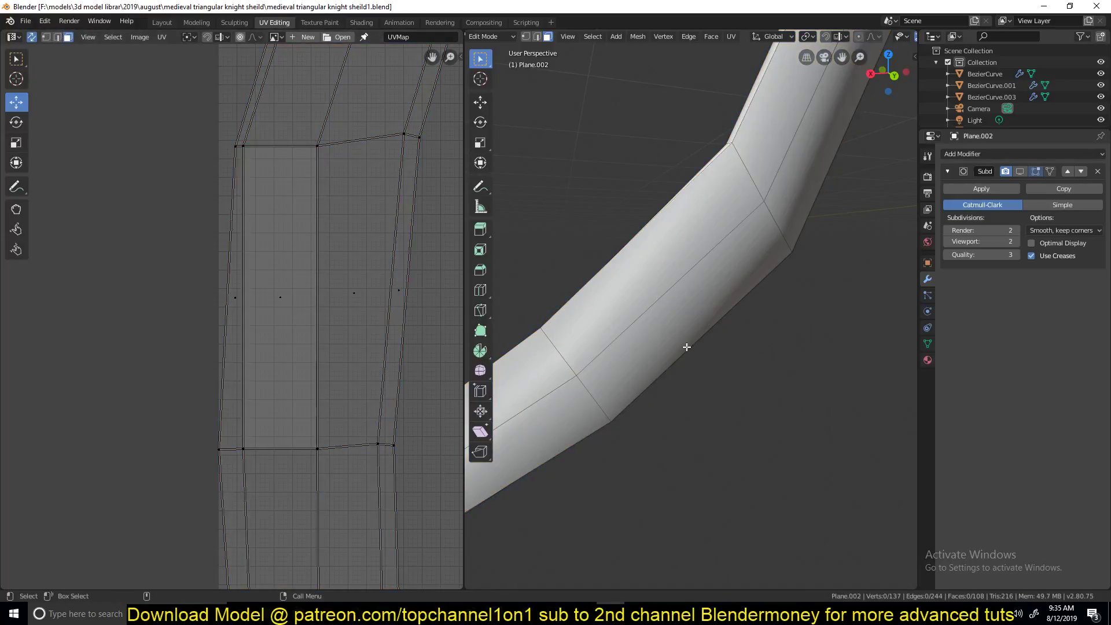
pyautogui.click(282, 299)
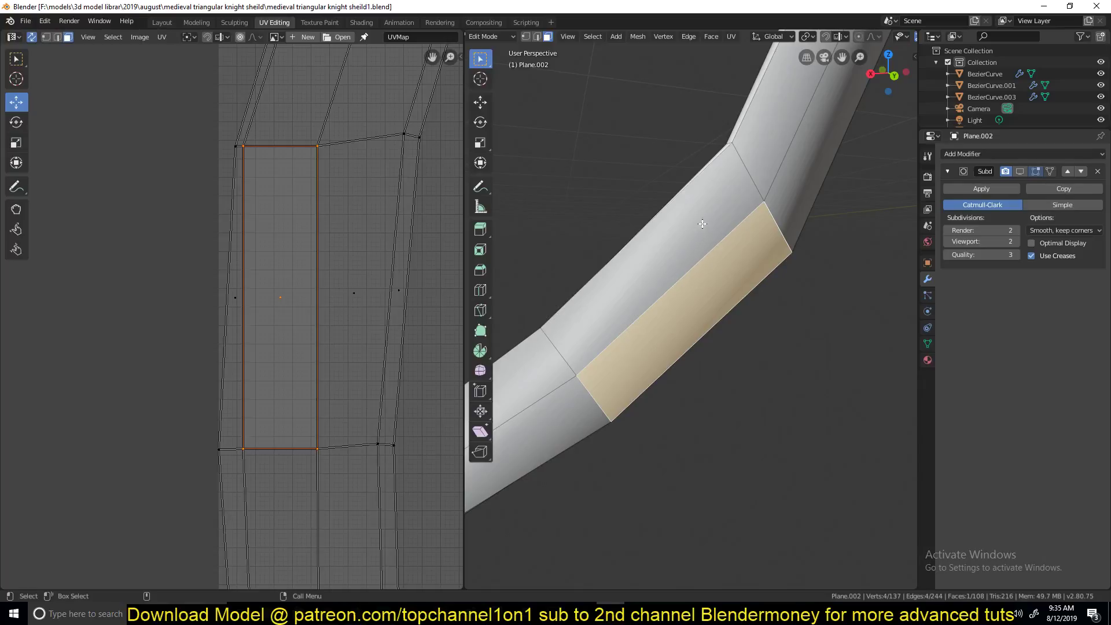
pyautogui.press('a')
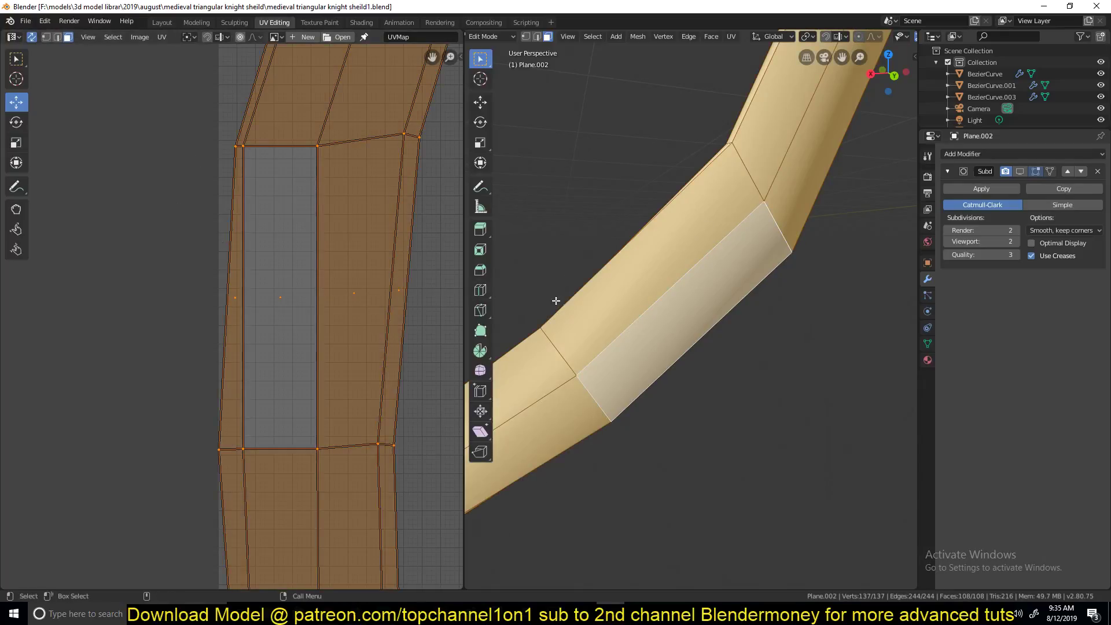
pyautogui.click(31, 37)
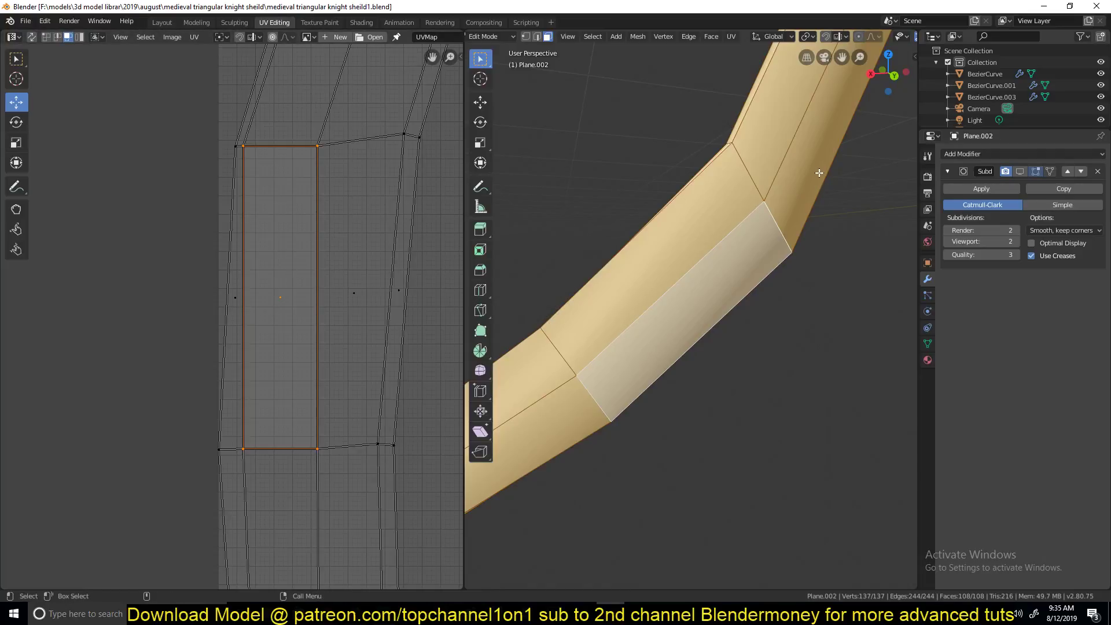
# Step: Unwrap the strap with Follow Active Quads in Length Average mode and select the resulting UV strip
pyautogui.press('u')
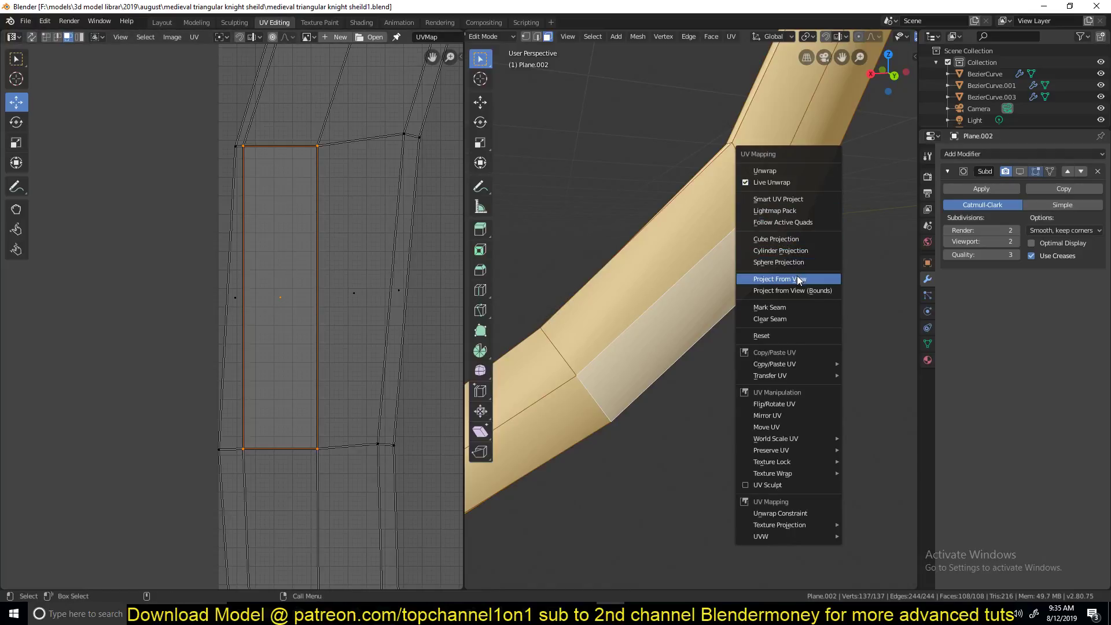
pyautogui.click(796, 223)
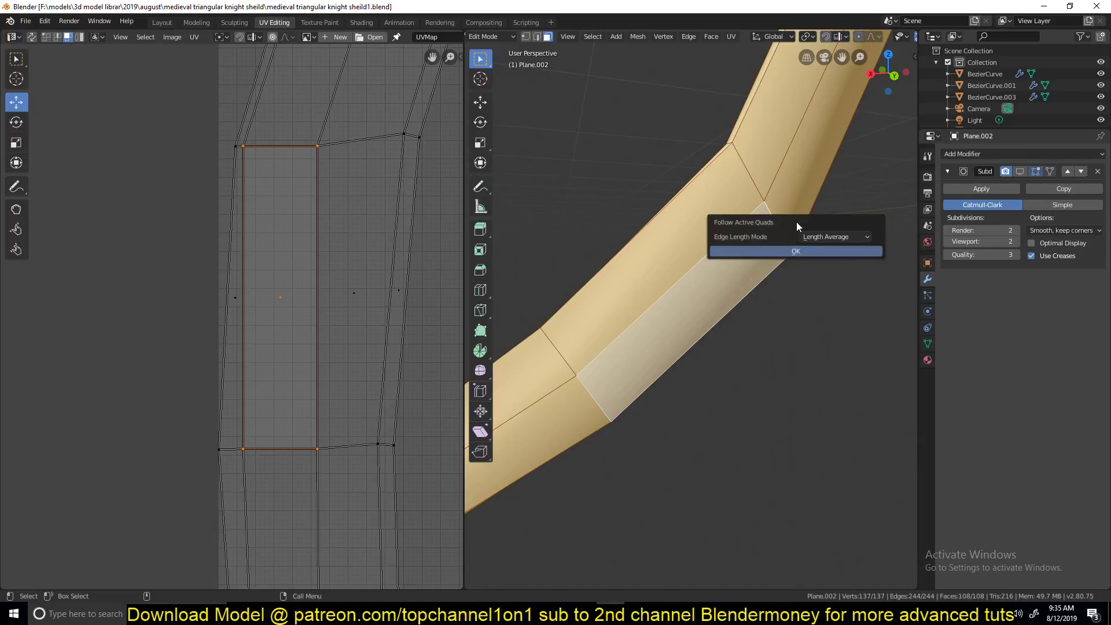
pyautogui.click(801, 253)
pyautogui.scroll(-3, 286, 269)
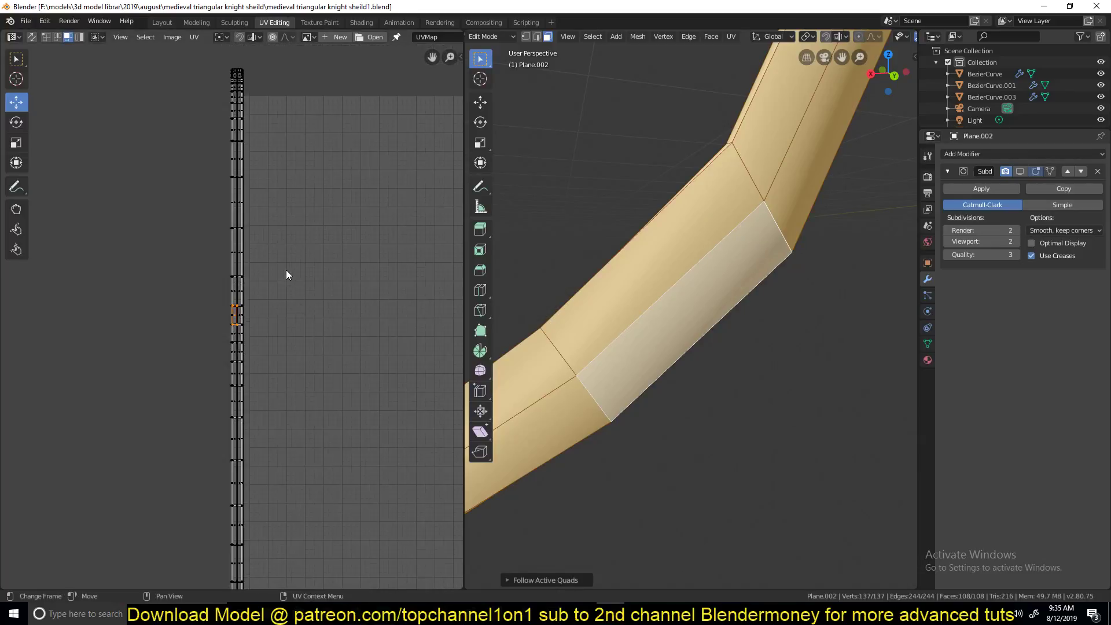
pyautogui.scroll(3, 286, 269)
pyautogui.scroll(-3, 283, 293)
pyautogui.scroll(3, 283, 293)
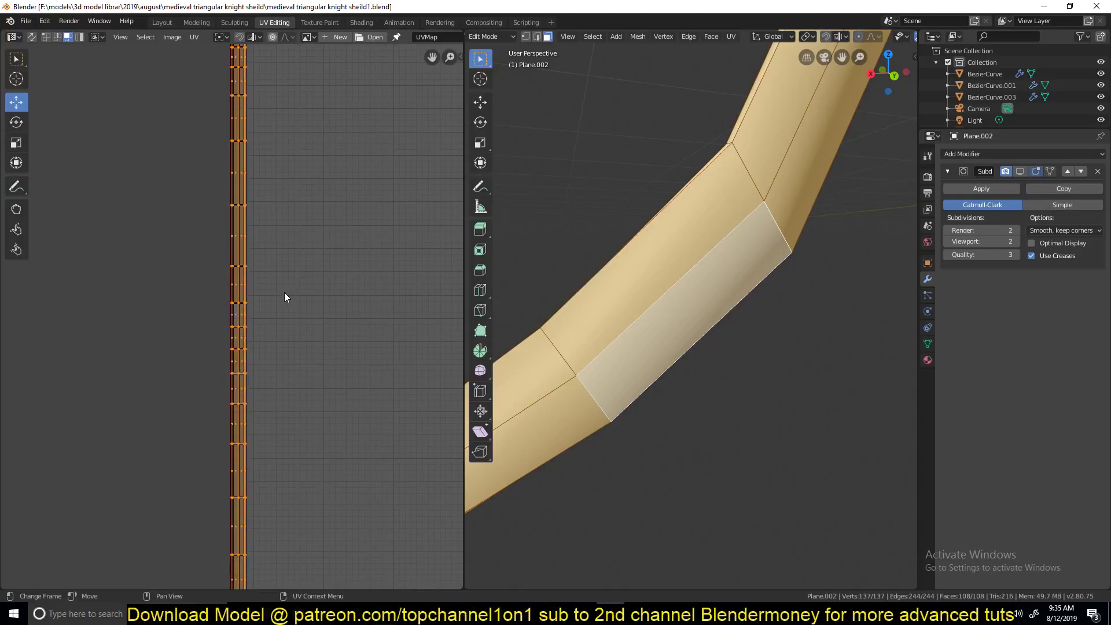
pyautogui.scroll(-5, 283, 293)
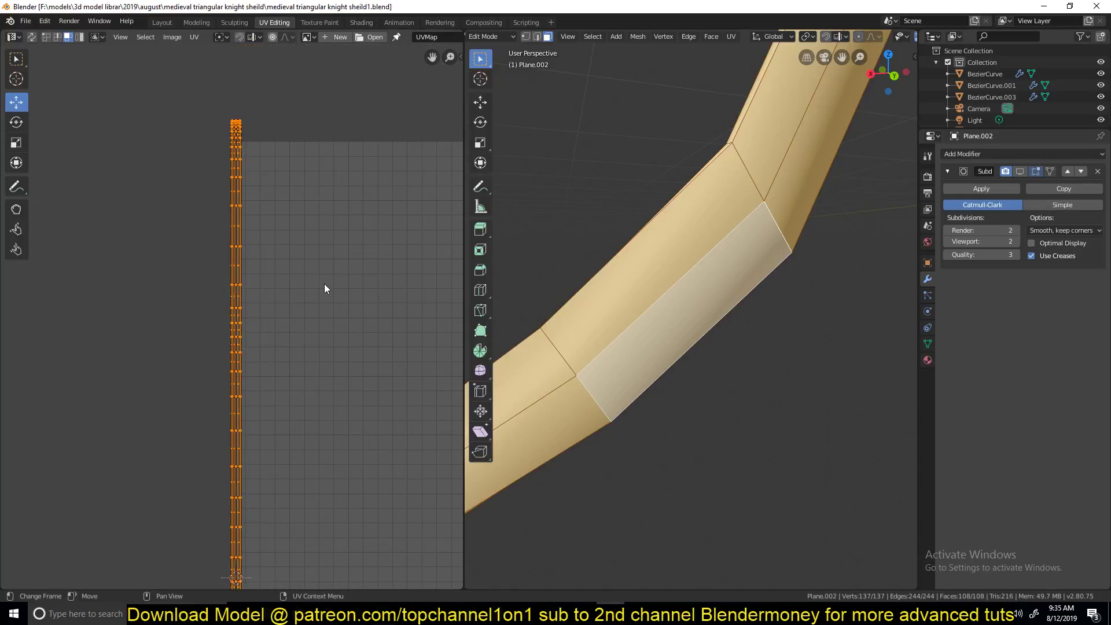
# Step: Scale the UV strip down by about 0.878 so its length fits inside the UV square
pyautogui.scroll(-5, 280, 194)
pyautogui.scroll(5, 269, 290)
pyautogui.press('s')
pyautogui.click(310, 219)
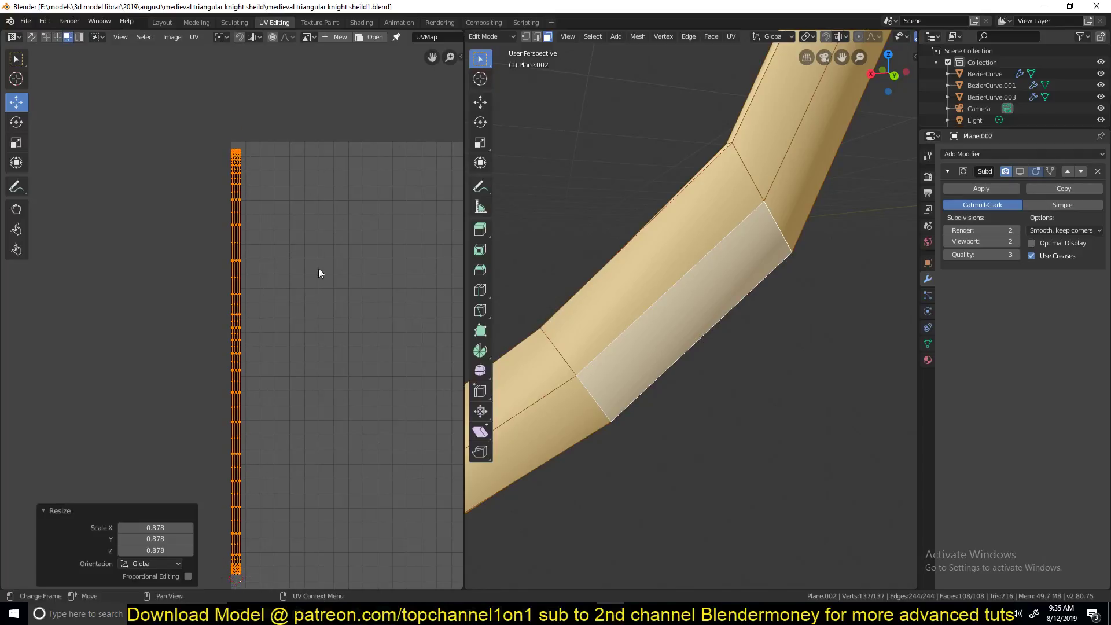
# Step: Examine the straightened strip's quads up close and its overall fit against the UV square
pyautogui.scroll(5, 307, 270)
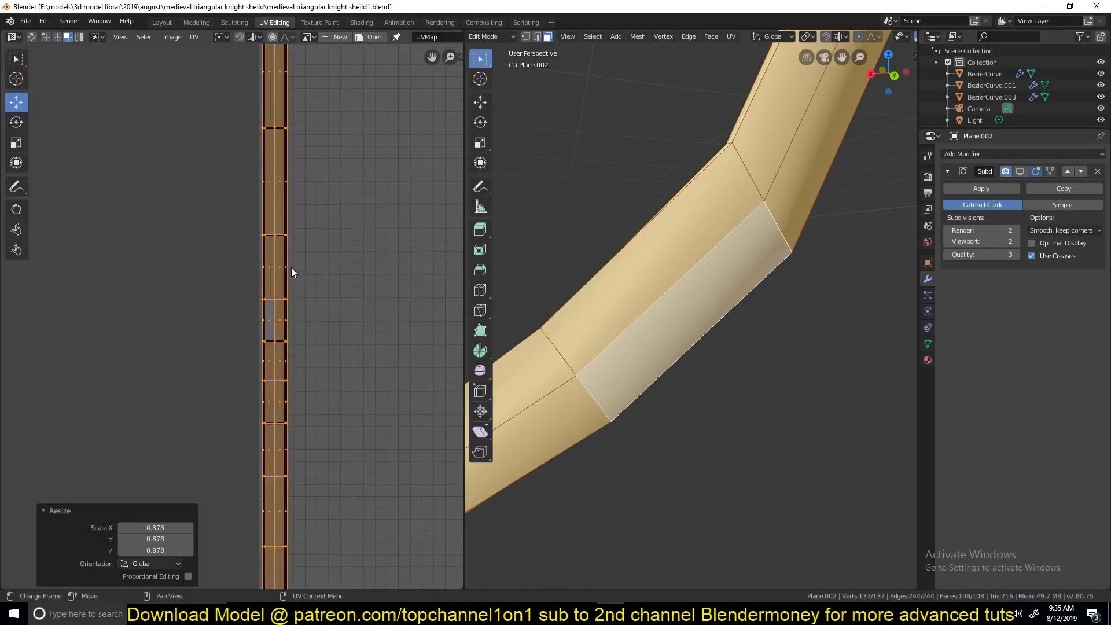
pyautogui.scroll(5, 292, 270)
pyautogui.moveTo(293, 267); pyautogui.dragTo(127, 272, button='middle')
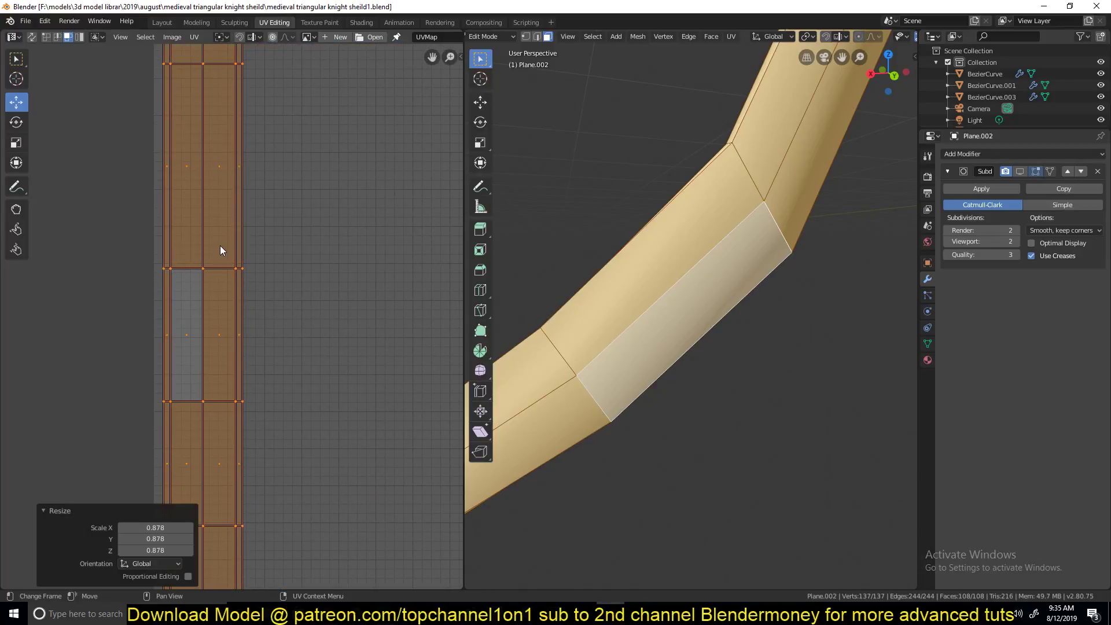
pyautogui.scroll(5, 220, 245)
pyautogui.scroll(-10, 214, 234)
pyautogui.moveTo(214, 234); pyautogui.dragTo(234, 311, button='middle')
pyautogui.scroll(-5, 210, 290)
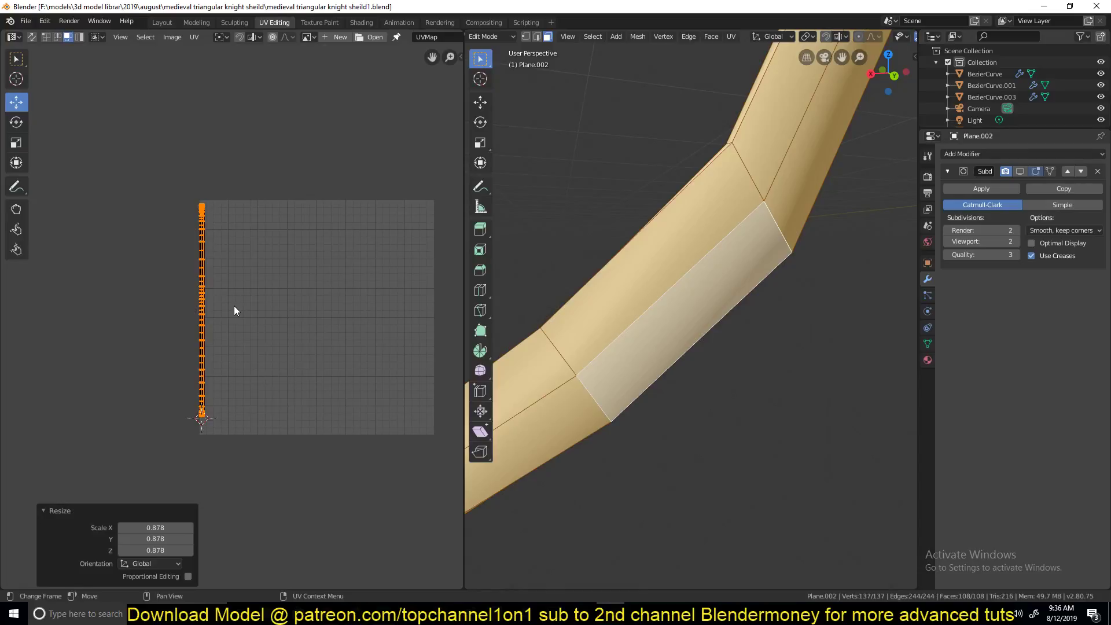
pyautogui.scroll(4, 234, 305)
pyautogui.moveTo(234, 306); pyautogui.dragTo(255, 274, button='middle')
pyautogui.scroll(-5, 209, 248)
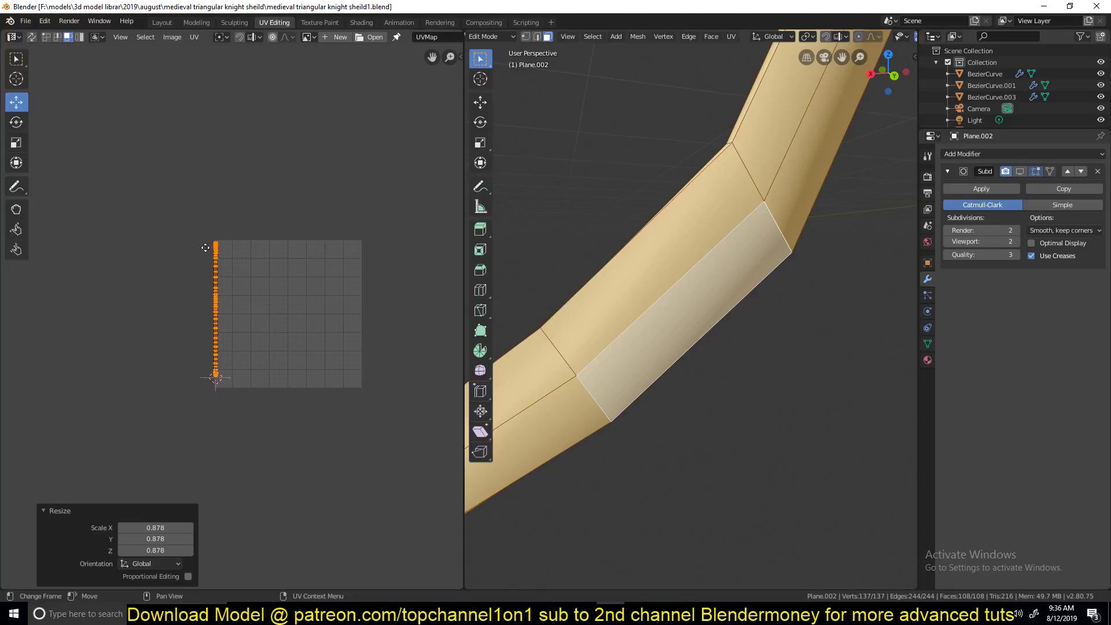
# Step: Try moving the UV strip and undo the move
pyautogui.press('g')
pyautogui.click(214, 333)
pyautogui.hotkey('ctrl', 'z')
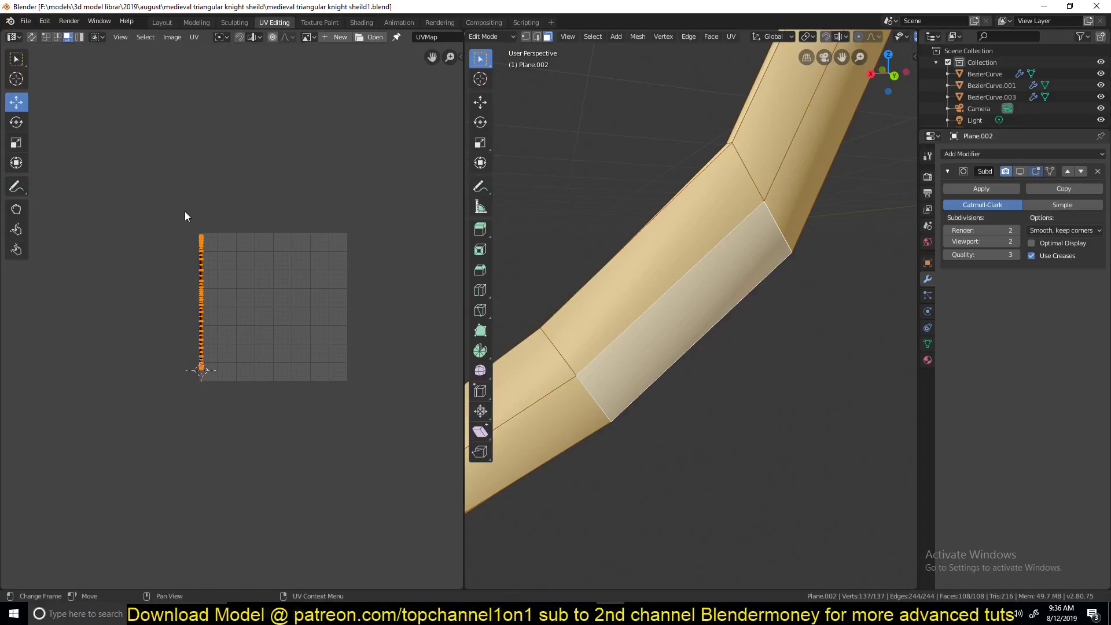
# Step: Reselect the whole UV strip and scale it up uniformly by about 2.545
pyautogui.hotkey('alt', 'a')
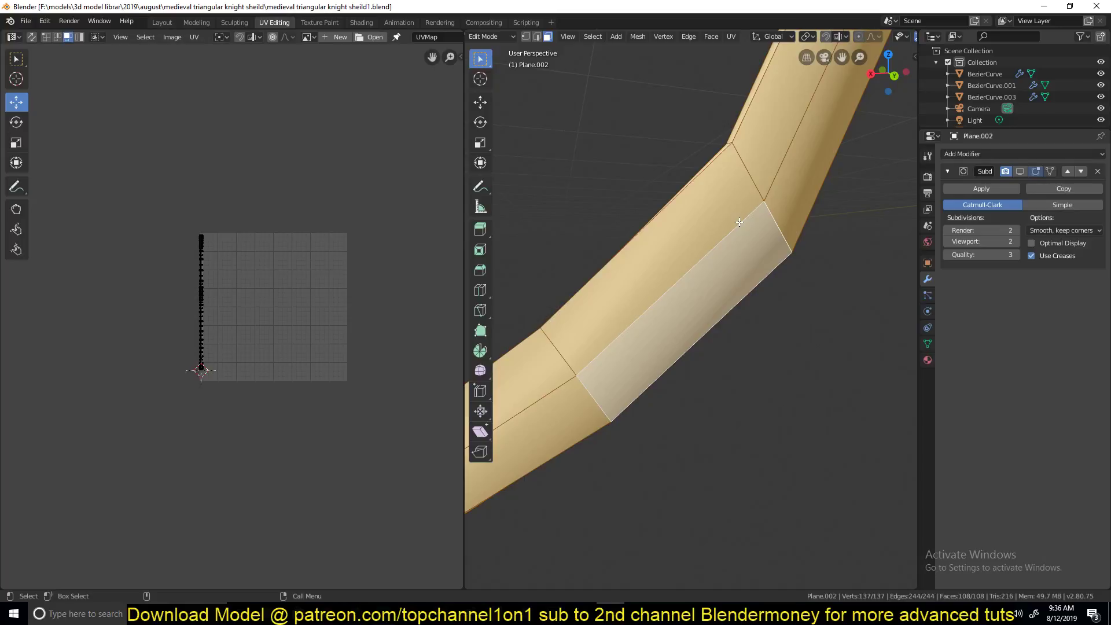
pyautogui.scroll(-8, 739, 221)
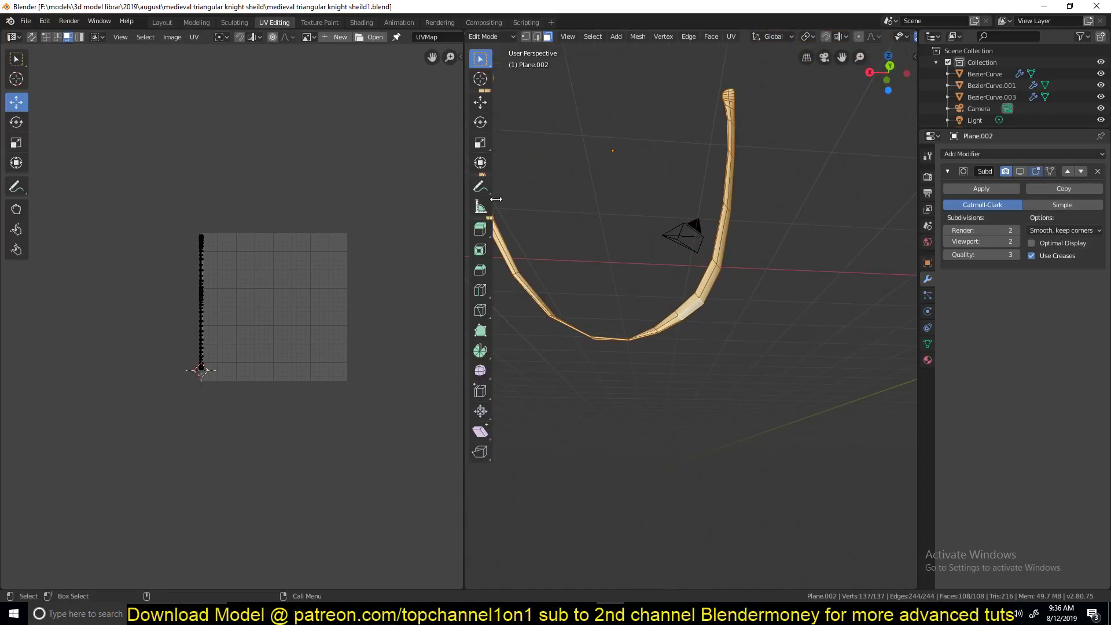
pyautogui.scroll(6, 127, 332)
pyautogui.scroll(-3, 242, 342)
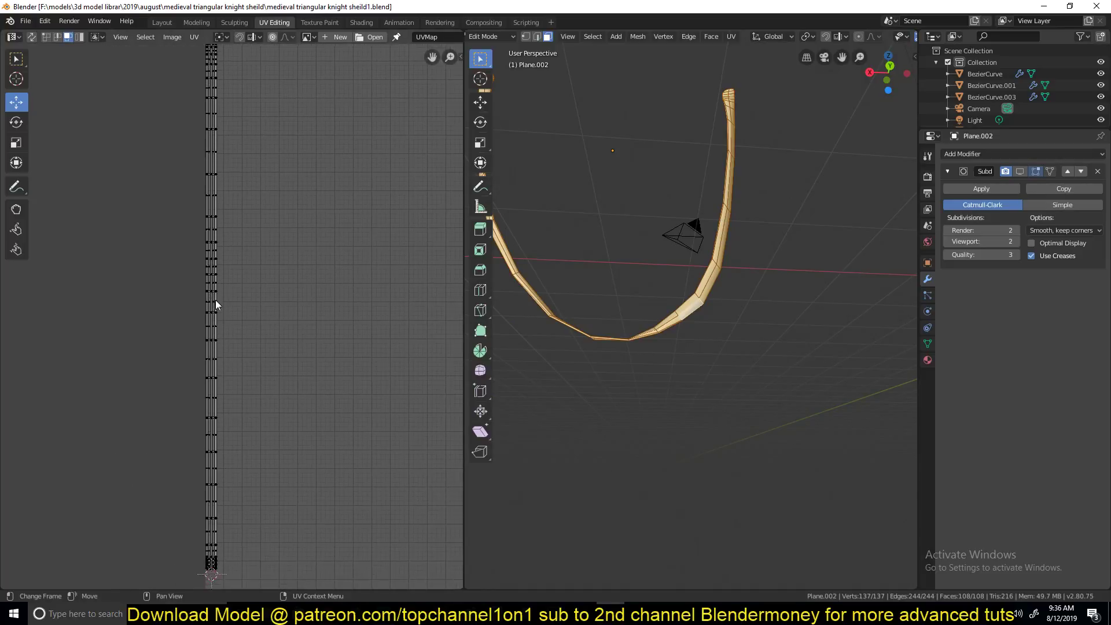
pyautogui.scroll(-4, 218, 298)
pyautogui.press('a')
pyautogui.press('s')
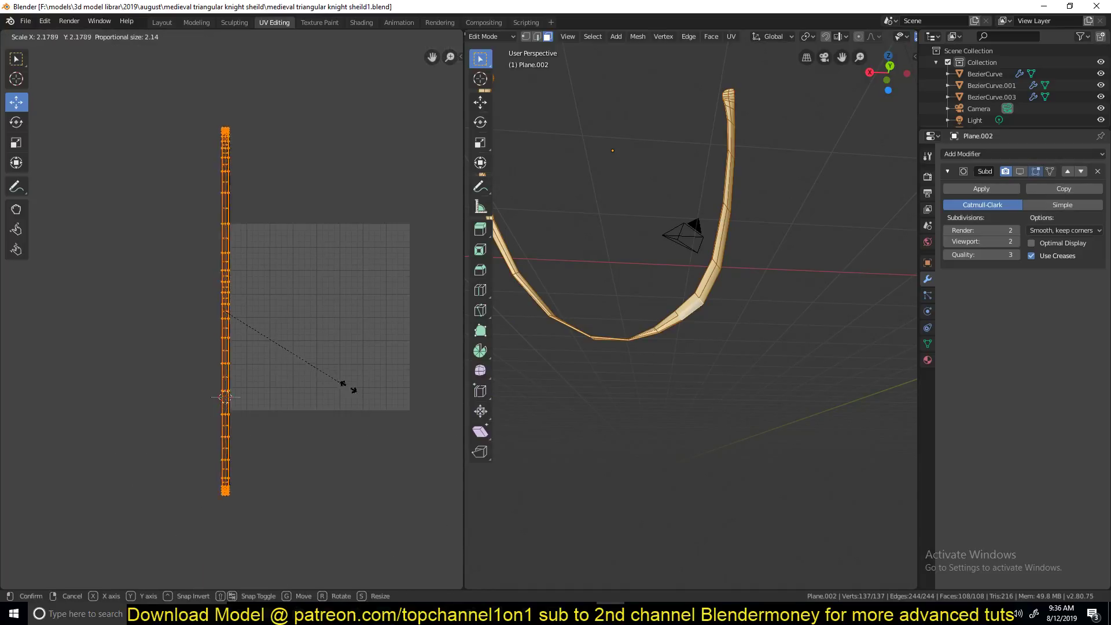
pyautogui.click(368, 396)
# Step: Examine how the enlarged strip's length and quads compare with the UV square
pyautogui.scroll(2, 273, 303)
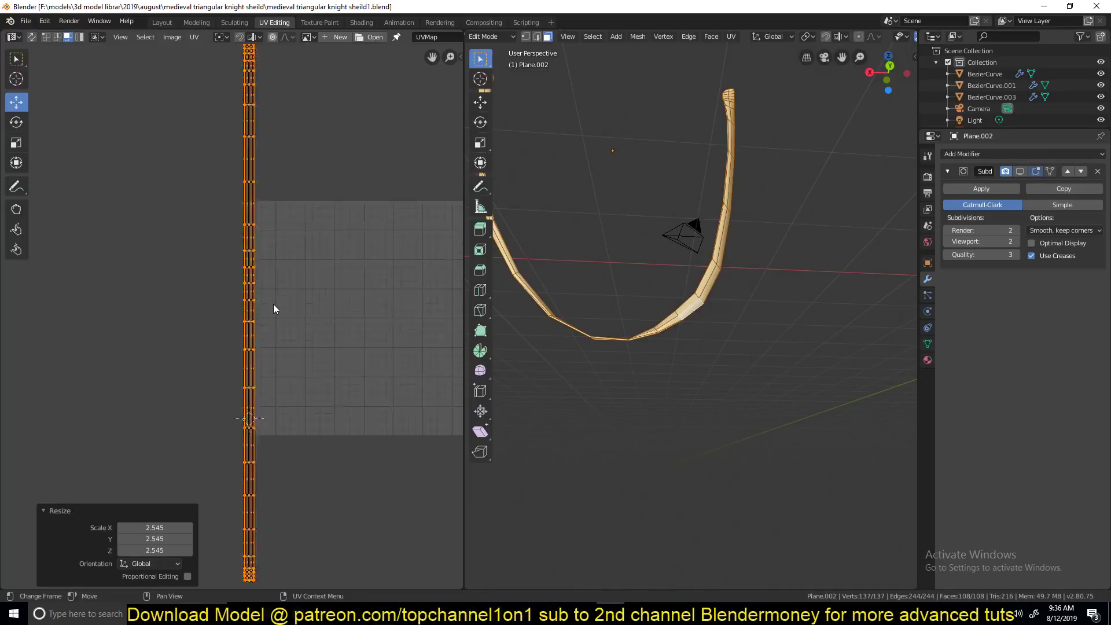
pyautogui.scroll(-4, 278, 174)
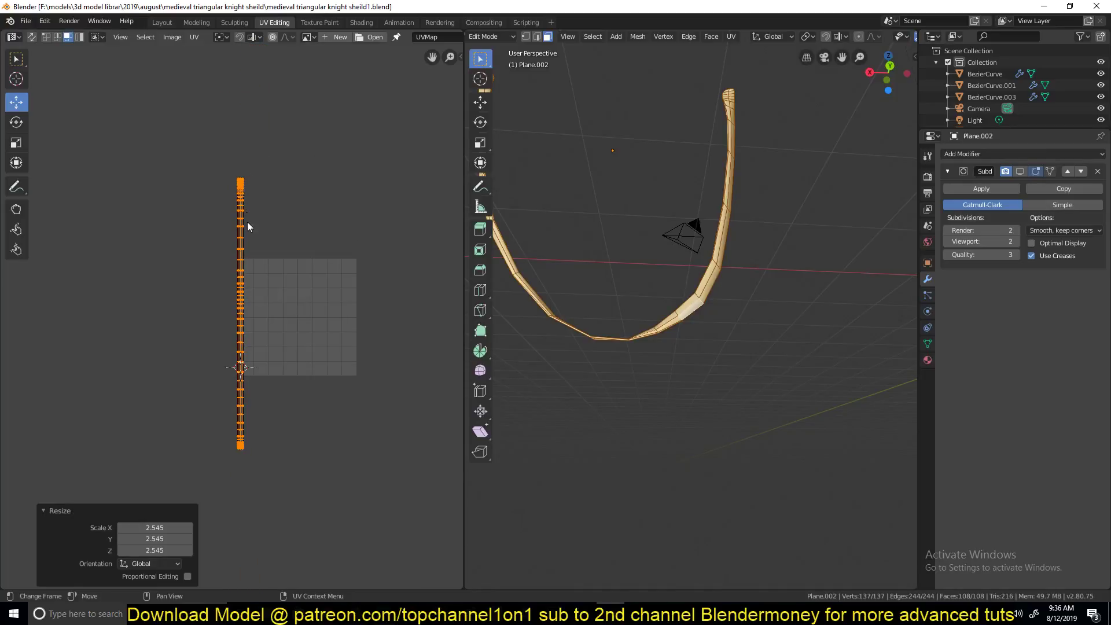
pyautogui.scroll(4, 250, 223)
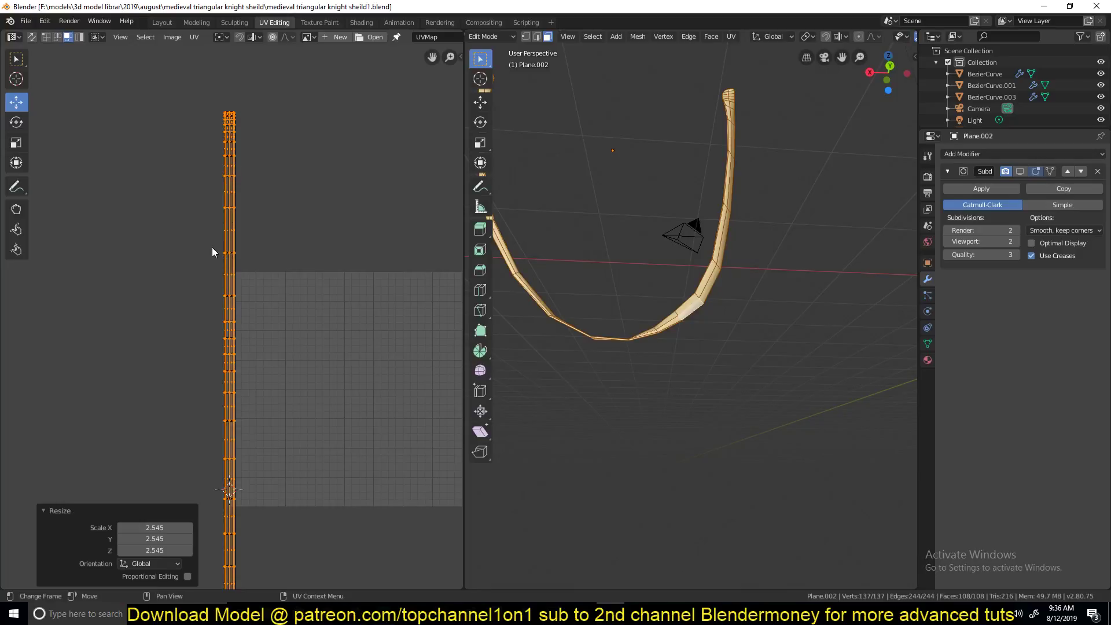
pyautogui.scroll(2, 238, 181)
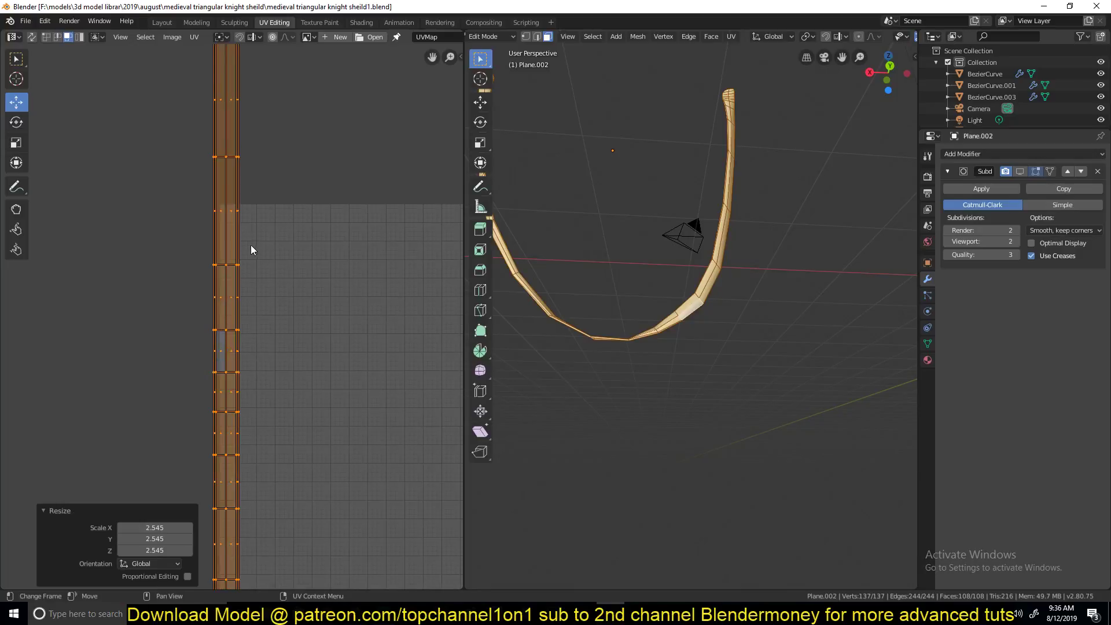
pyautogui.moveTo(274, 231); pyautogui.dragTo(112, 182, button='middle')
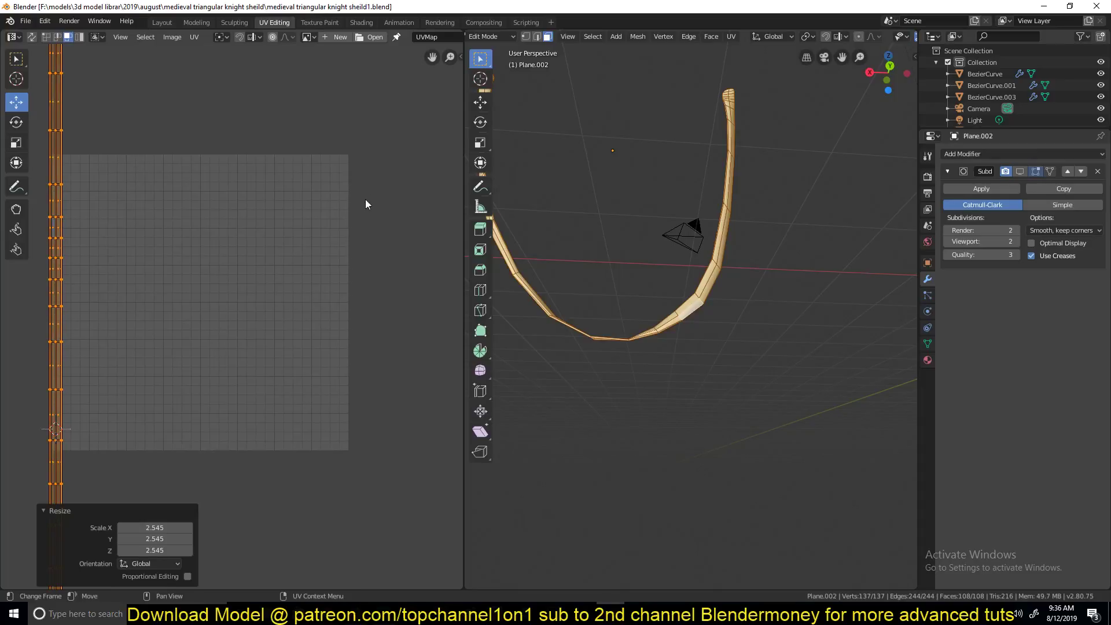
pyautogui.moveTo(201, 265); pyautogui.dragTo(272, 314, button='middle')
pyautogui.scroll(8, 215, 355)
pyautogui.moveTo(216, 355); pyautogui.dragTo(296, 298, button='middle')
pyautogui.scroll(-3, 297, 303)
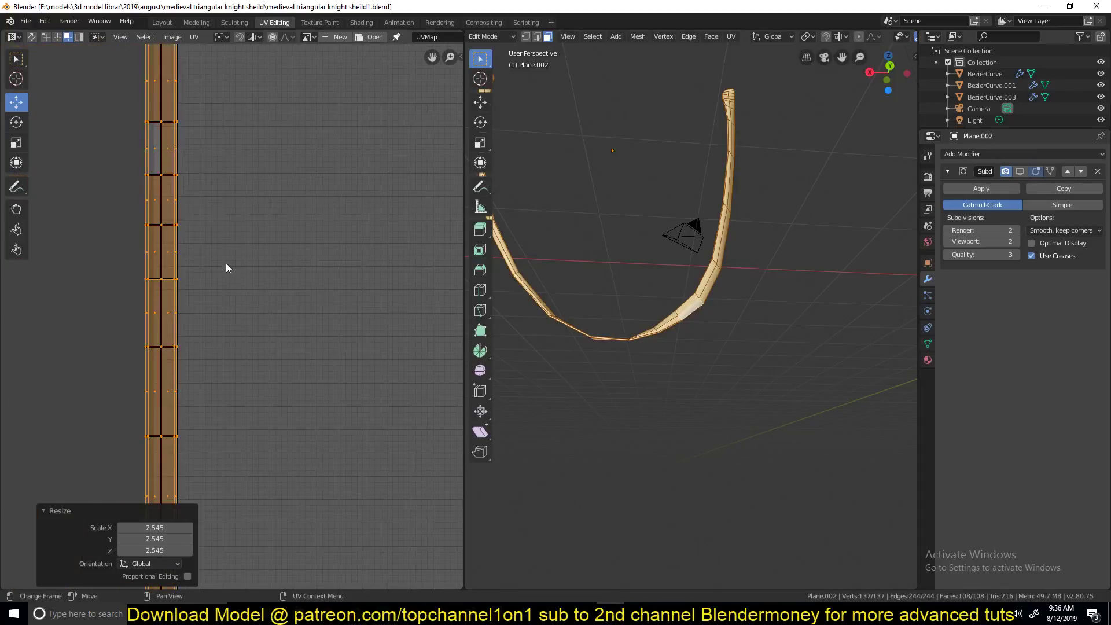
pyautogui.moveTo(225, 265); pyautogui.dragTo(279, 338, button='middle')
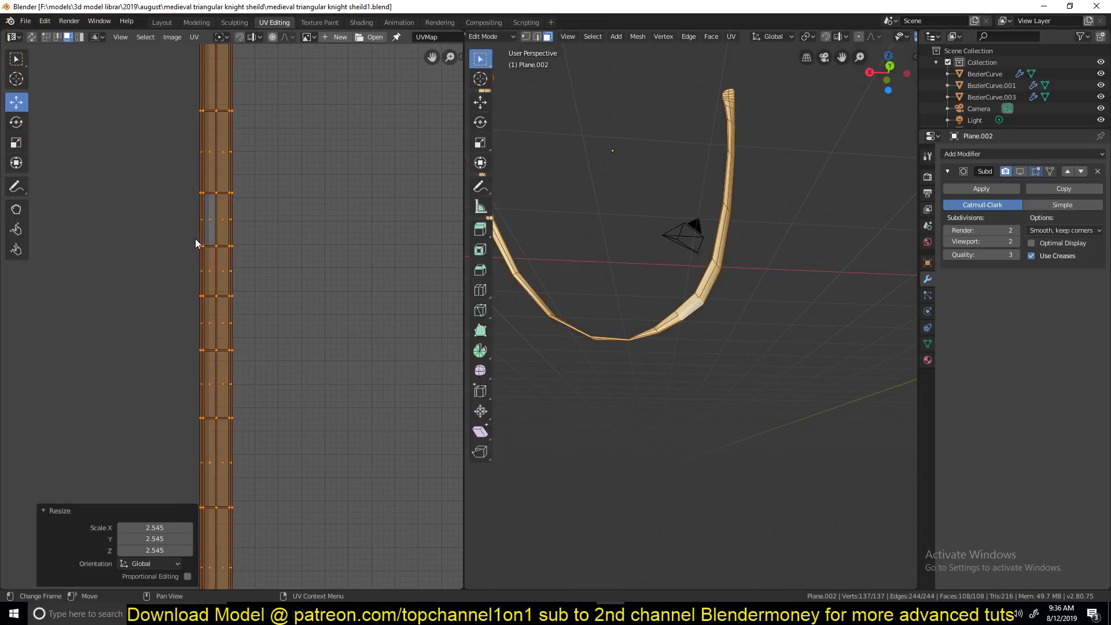
# Step: Switch the UV editor to edge selection and select the row of edges crossing the strip just below the active quad
pyautogui.scroll(3, 199, 240)
pyautogui.press('2')
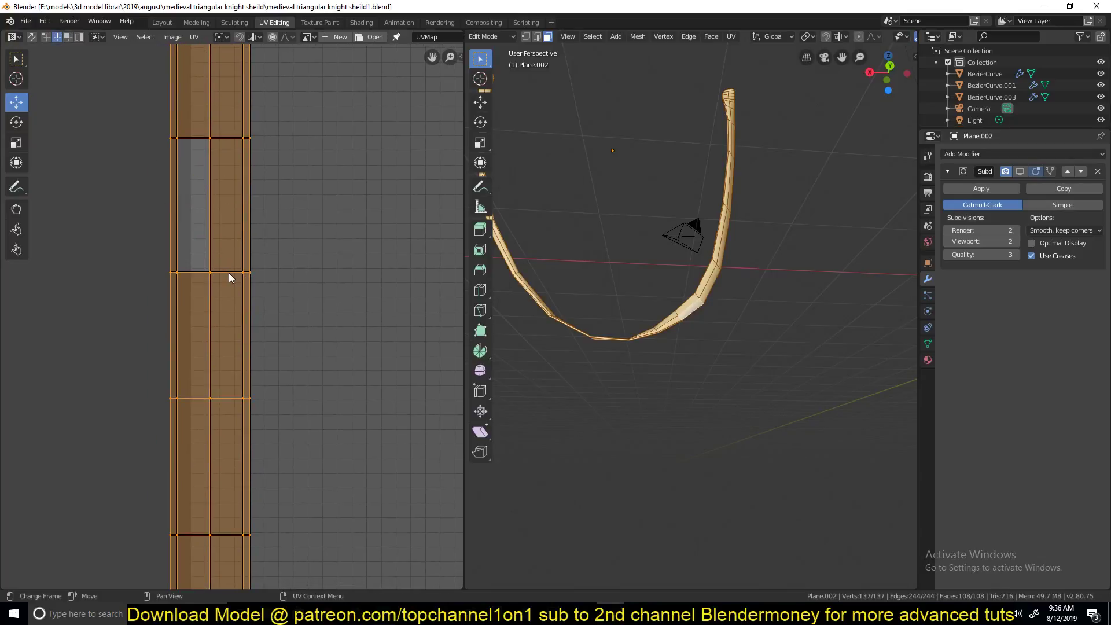
pyautogui.click(228, 272)
# Step: Try marking the selected crosswise edges as a seam with Live Unwrap enabled, and undo it
pyautogui.moveTo(636, 307); pyautogui.dragTo(652, 359, button='middle')
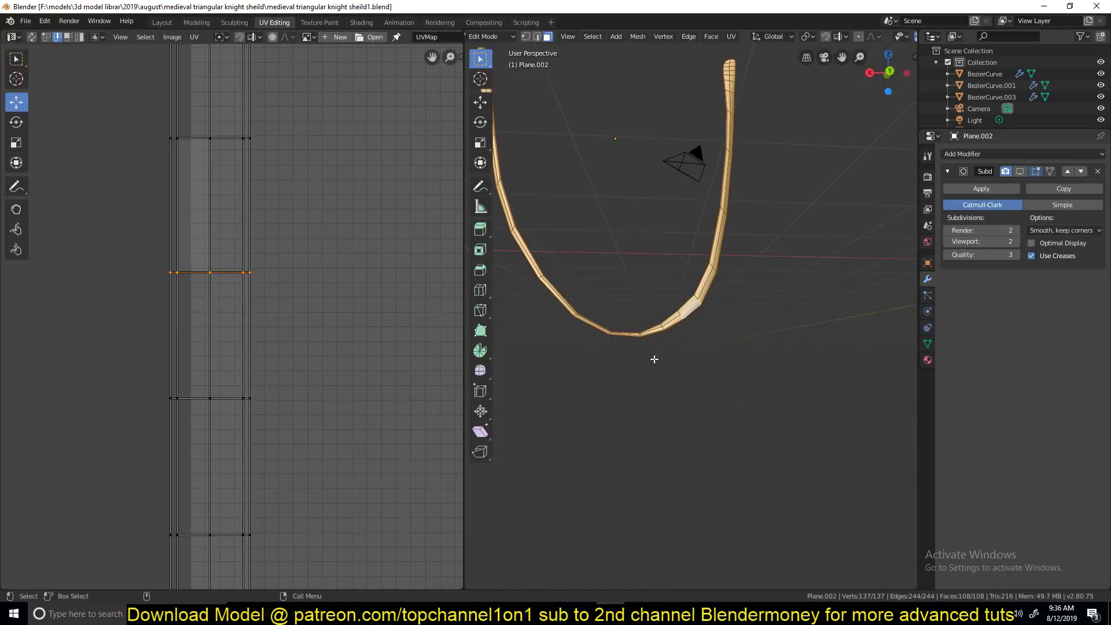
pyautogui.rightClick(720, 283)
pyautogui.press('u')
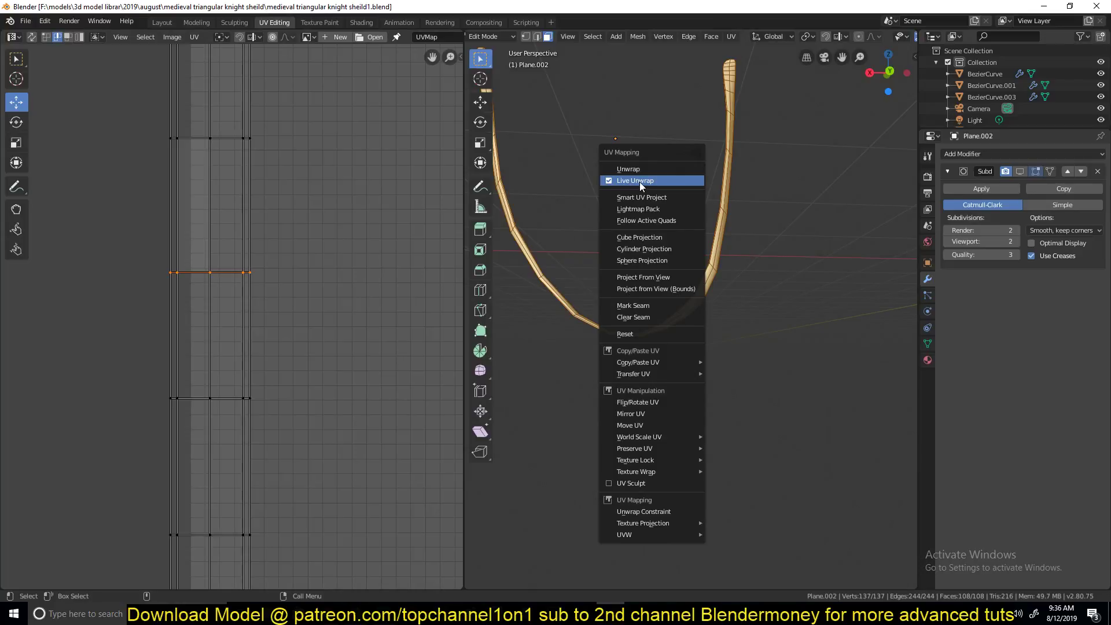
pyautogui.hotkey('ctrl', 'e')
pyautogui.click(270, 259)
pyautogui.scroll(-4, 260, 306)
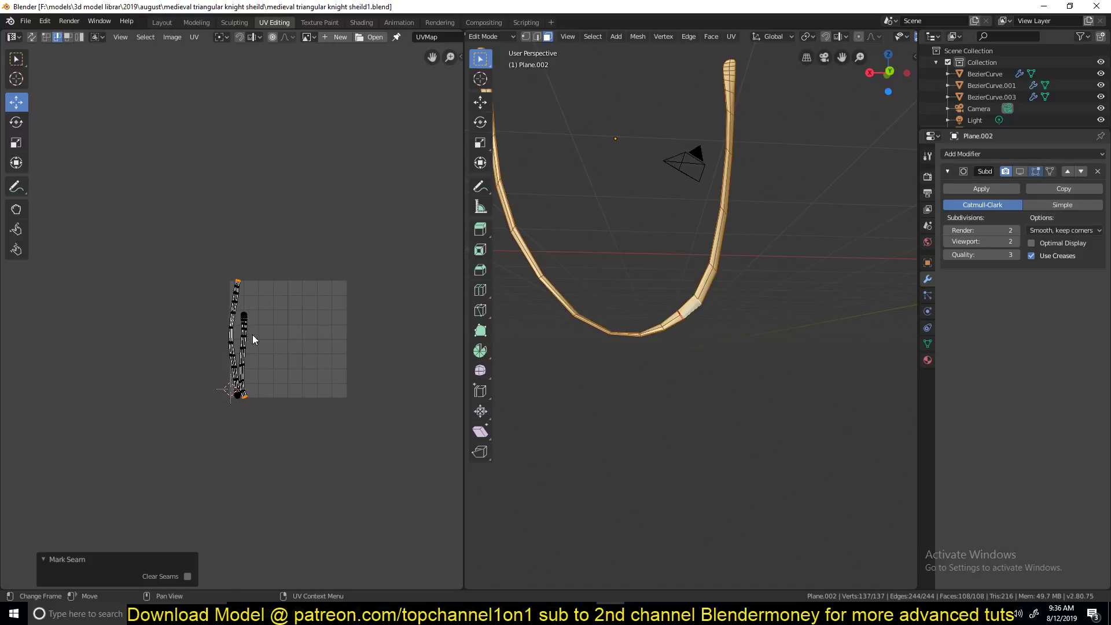
pyautogui.scroll(5, 252, 334)
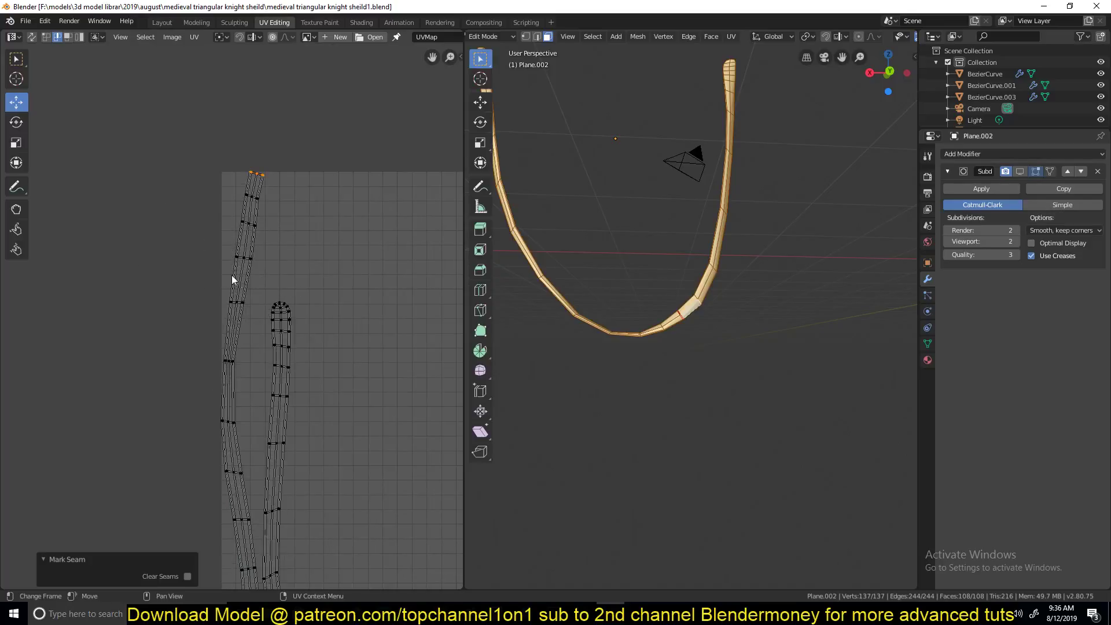
pyautogui.scroll(6, 242, 258)
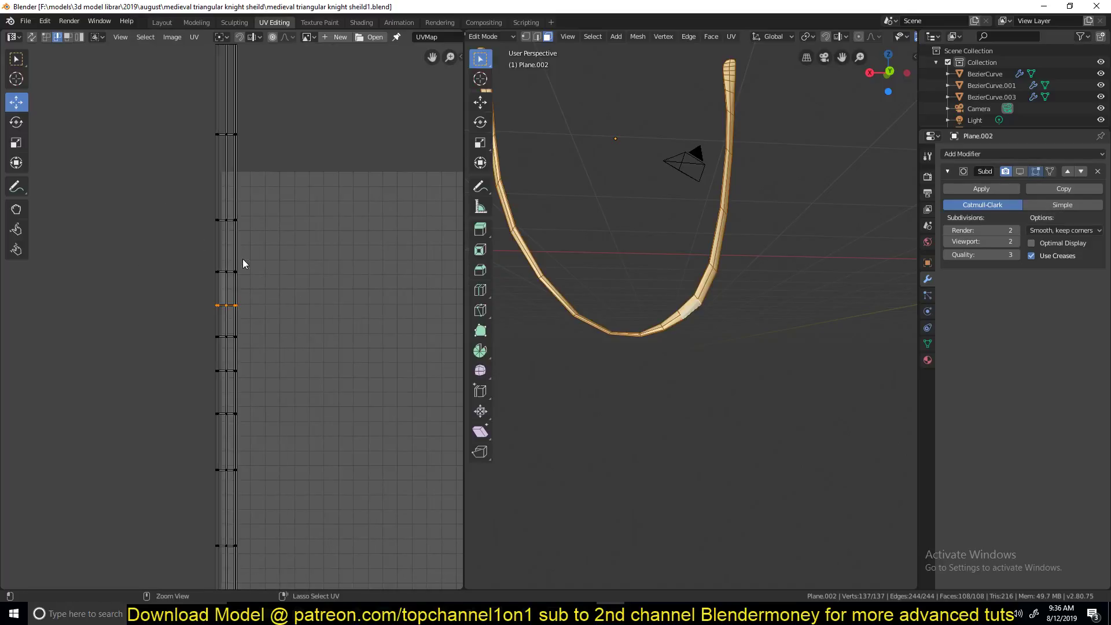
# Step: Turn off Live Unwrap and mark the selected crosswise edges of the strap as a seam
pyautogui.rightClick(740, 183)
pyautogui.hotkey('ctrl', 'e')
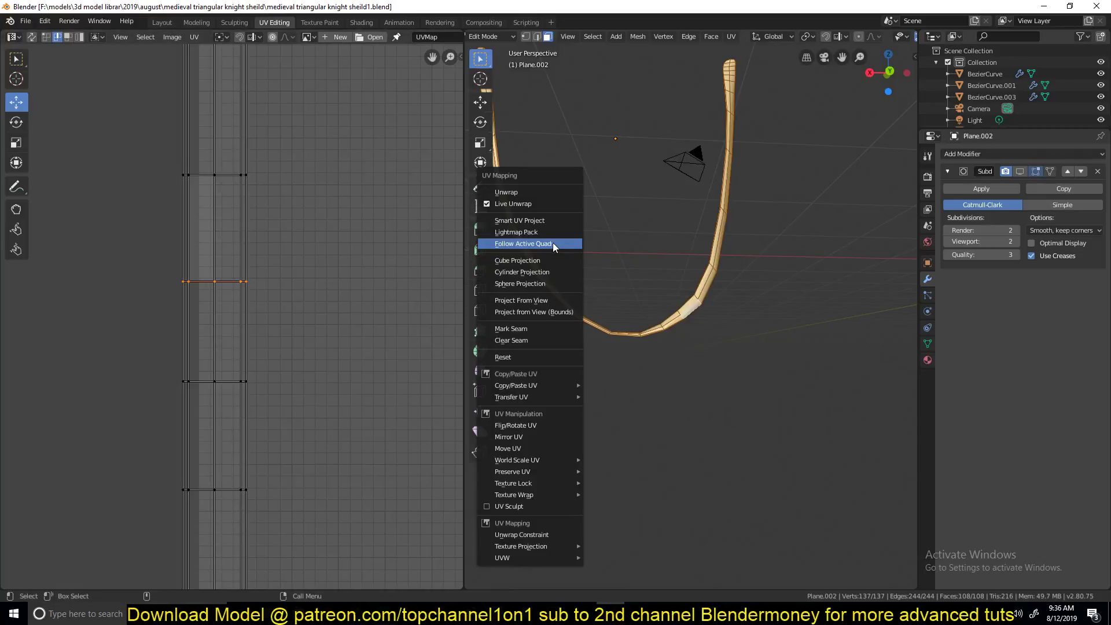
pyautogui.scroll(5, 260, 300)
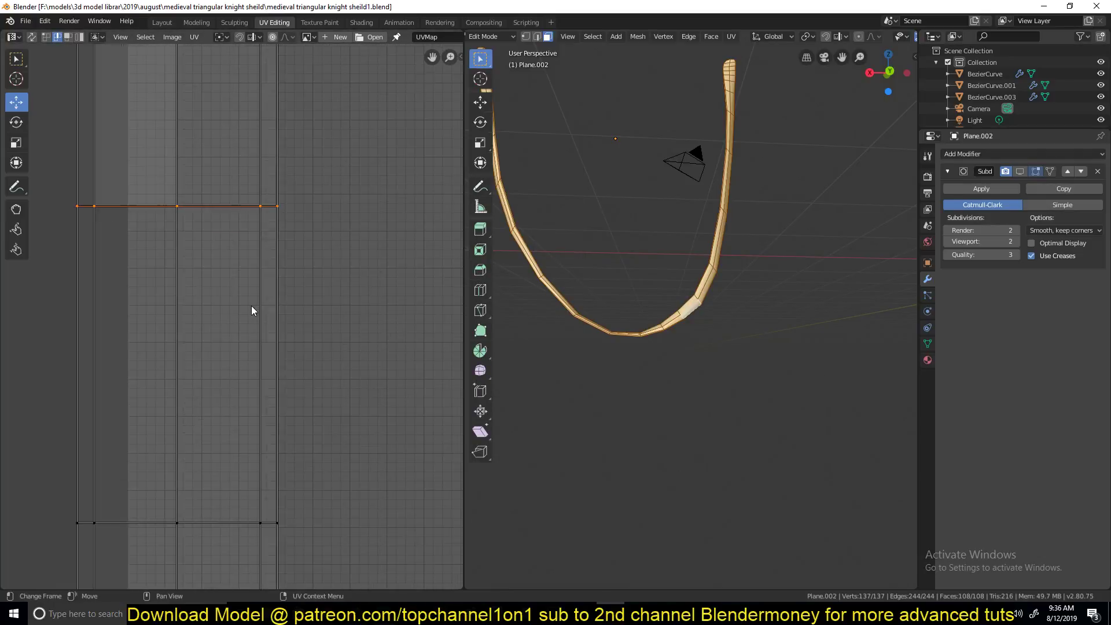
pyautogui.hotkey('ctrl', 'e')
pyautogui.click(238, 255)
pyautogui.scroll(-5, 239, 257)
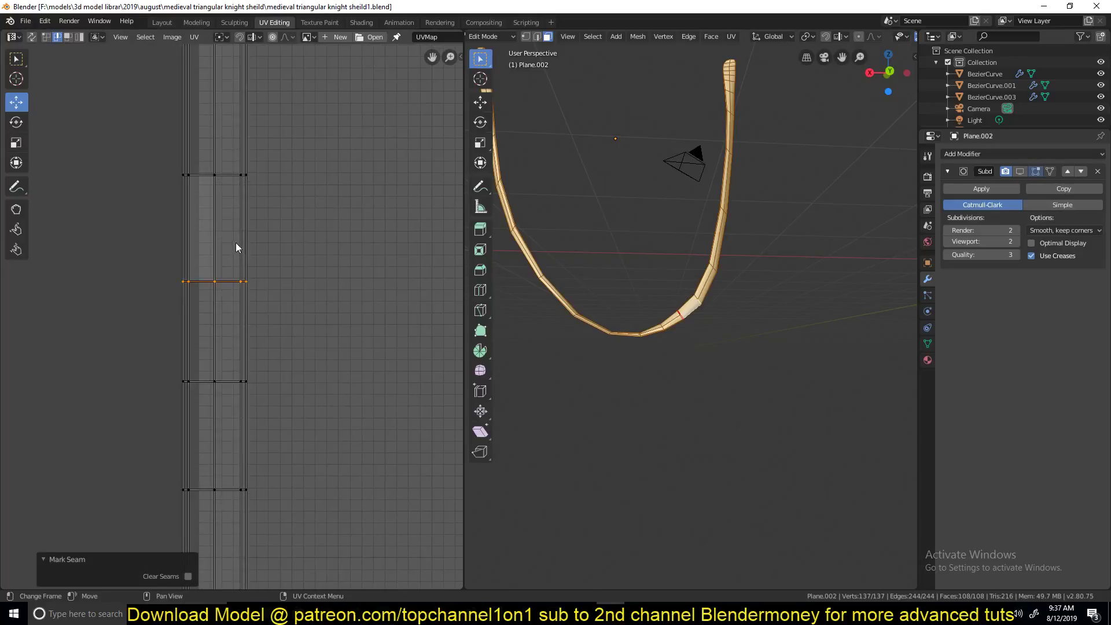
# Step: Replace the current UV selection with a single lengthwise edge on the strip's centre line, using edge selection
pyautogui.click(131, 131)
pyautogui.scroll(-3, 87, 203)
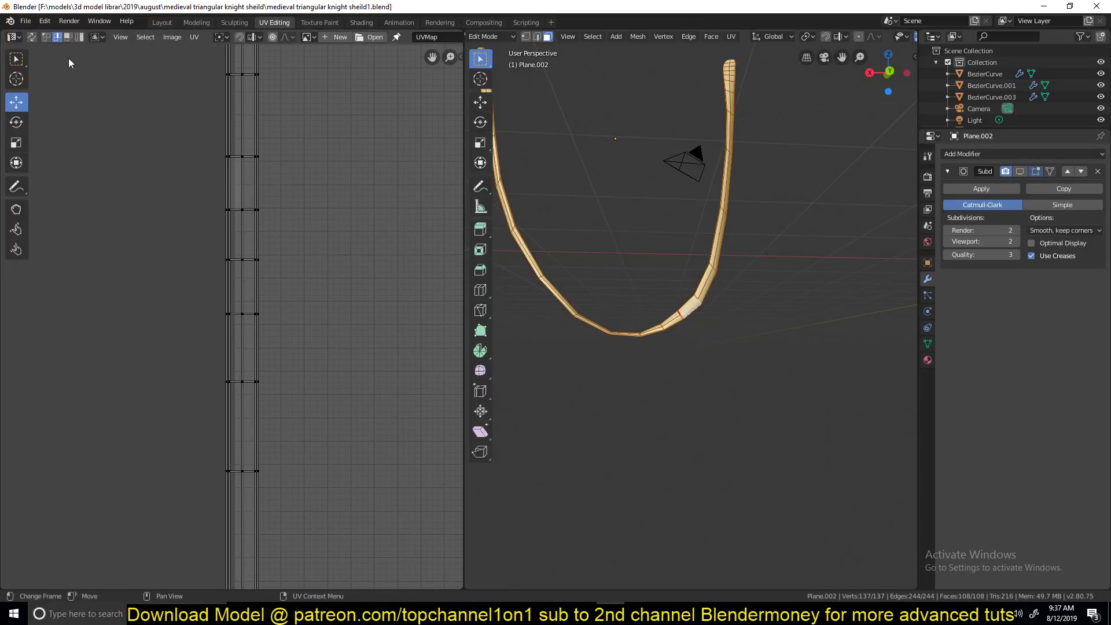
pyautogui.press('a')
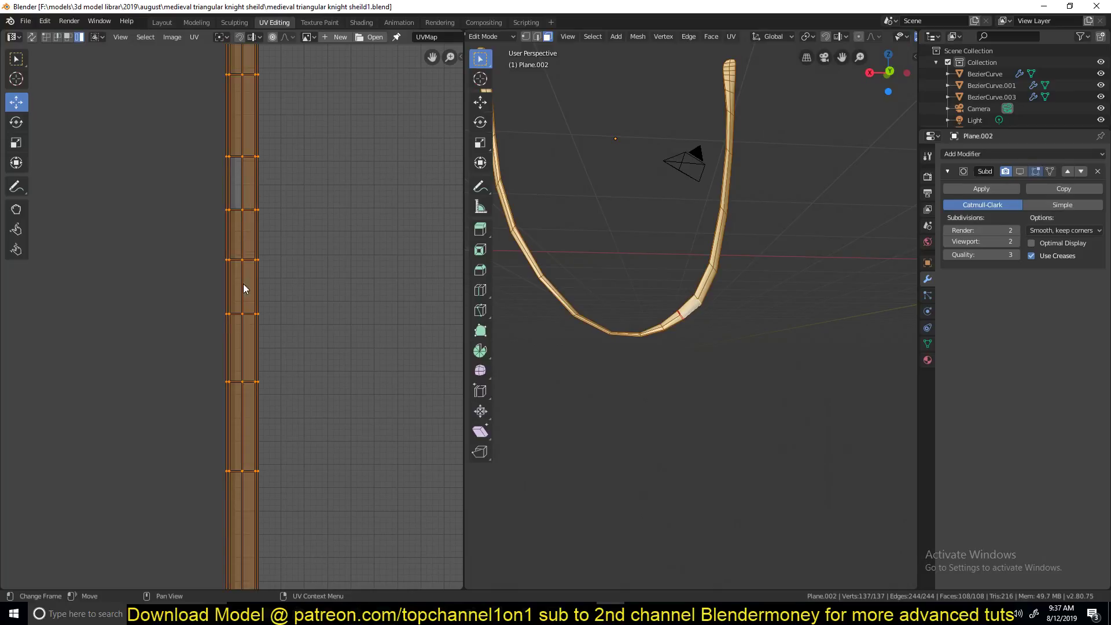
pyautogui.click(59, 38)
pyautogui.click(247, 176)
pyautogui.scroll(2, 281, 227)
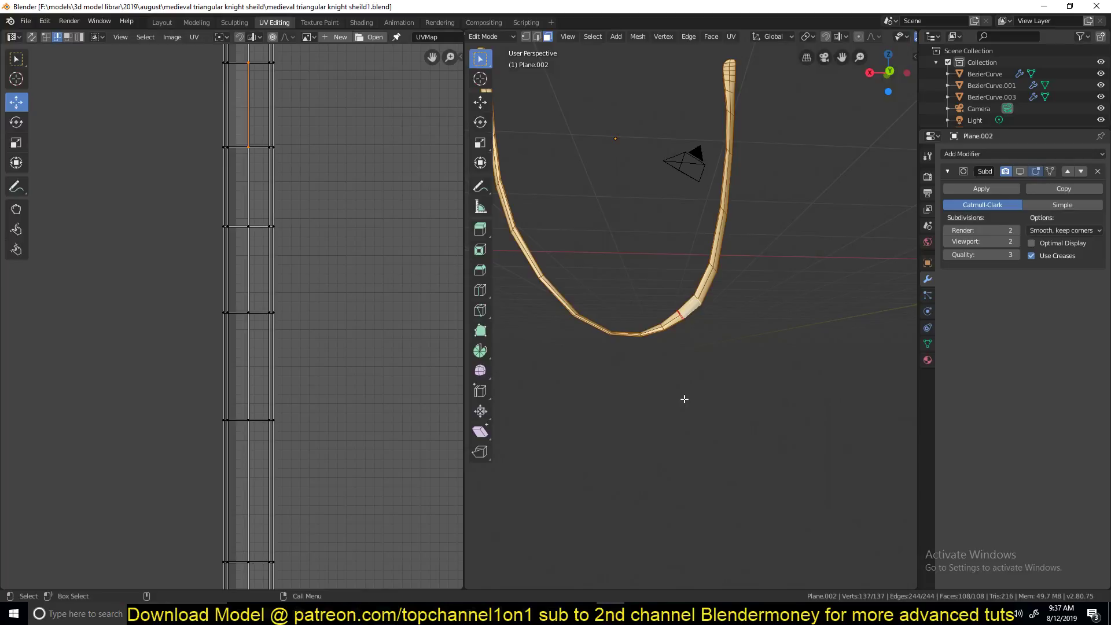
# Step: Turn on UV Sync Selection and replace the current selection with only the seam edges crossing the strap near its bend
pyautogui.scroll(4, 684, 400)
pyautogui.moveTo(687, 280); pyautogui.dragTo(670, 330, button='middle')
pyautogui.press('2')
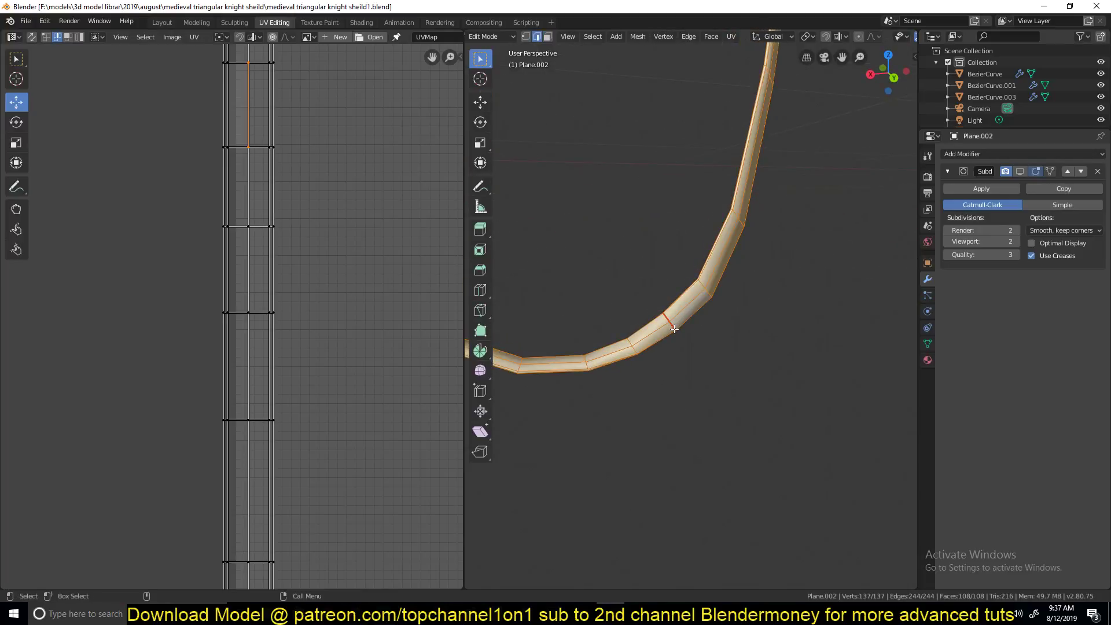
pyautogui.keyDown('alt'); pyautogui.click(669, 322); pyautogui.keyUp('alt')
pyautogui.hotkey('ctrl', 'z')
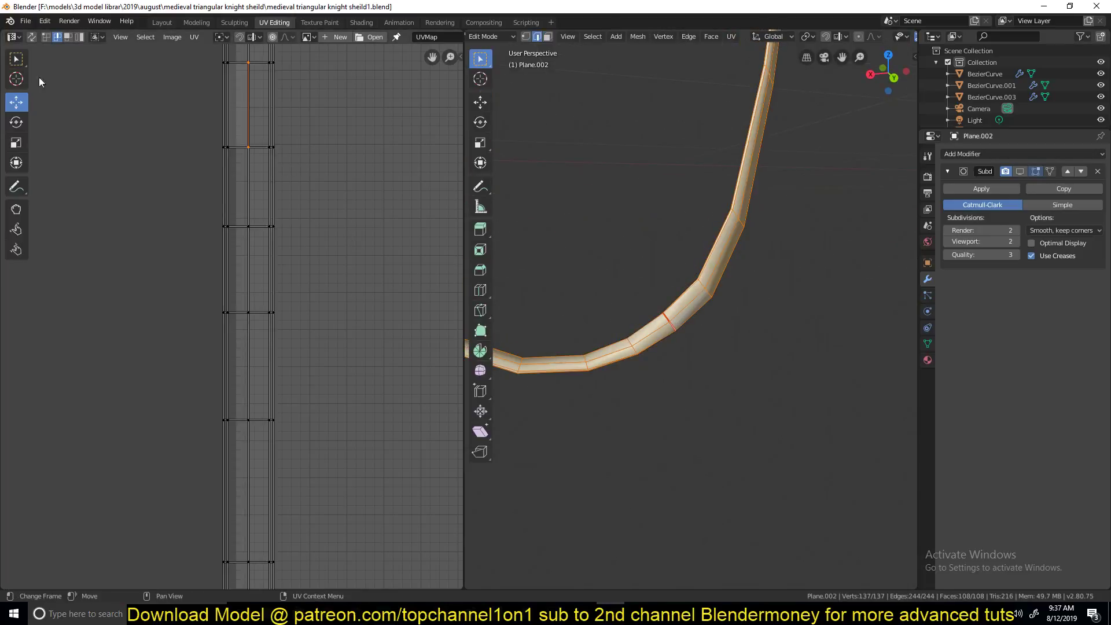
pyautogui.click(32, 36)
pyautogui.hotkey('alt', 'a')
pyautogui.keyDown('alt'); pyautogui.click(675, 328); pyautogui.keyUp('alt')
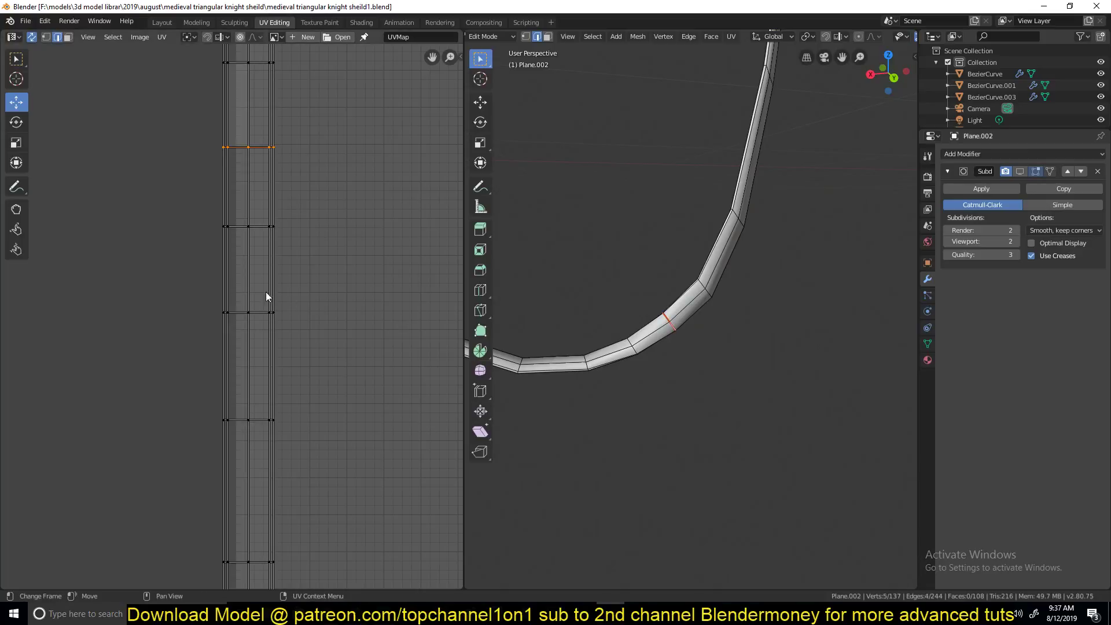
# Step: Switch to face selection and select the single strap face just above the crosswise seam
pyautogui.scroll(3, 279, 241)
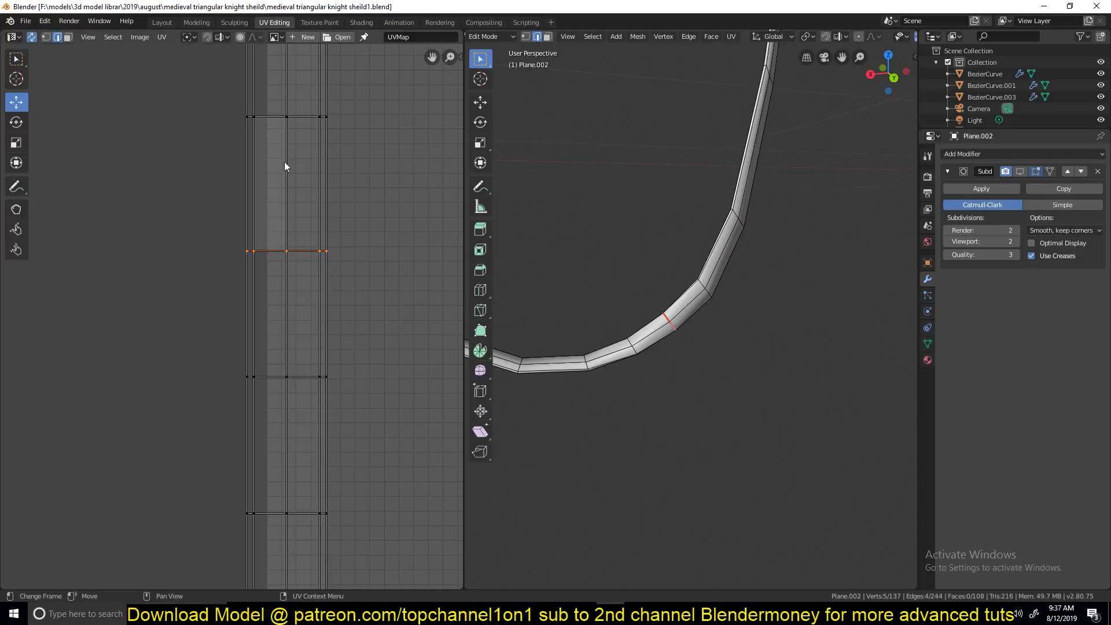
pyautogui.click(68, 37)
pyautogui.click(305, 100)
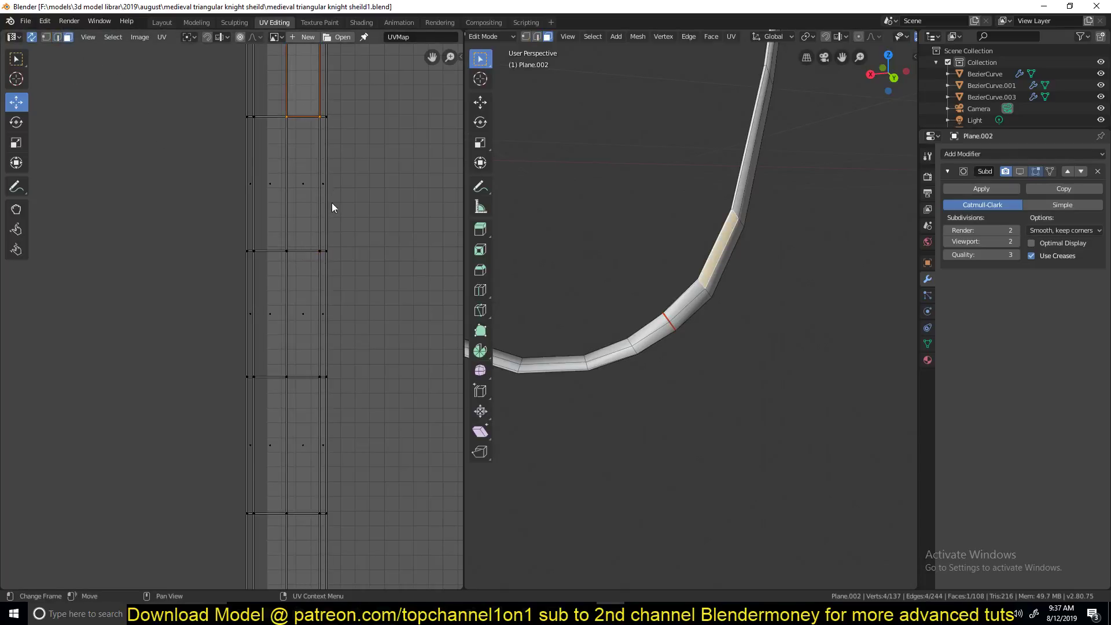
pyautogui.scroll(-1, 324, 243)
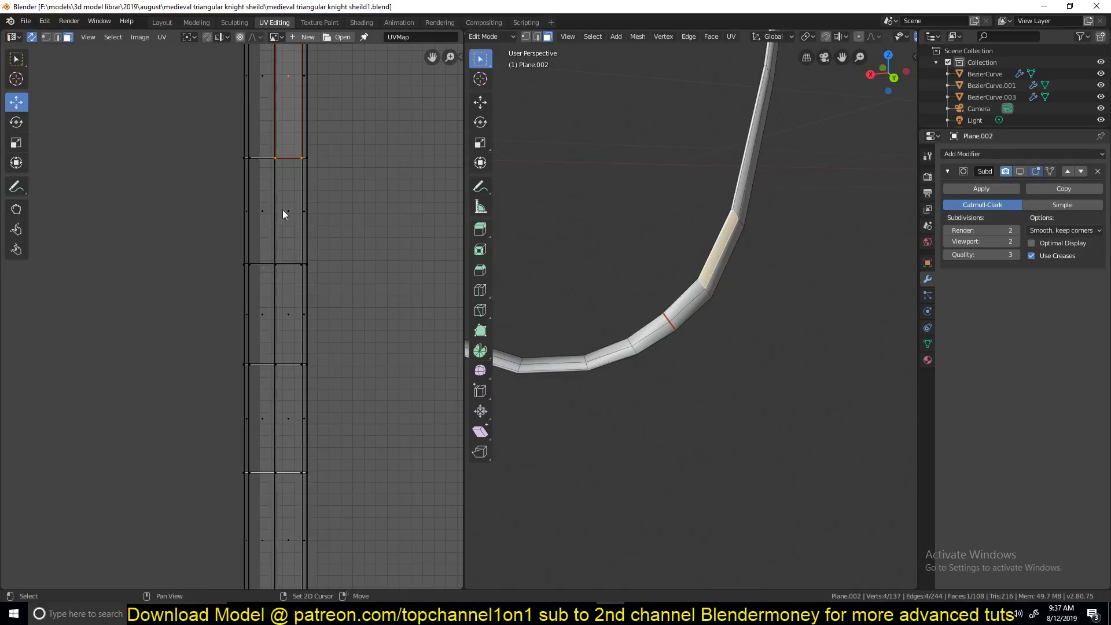
pyautogui.scroll(-4, 299, 234)
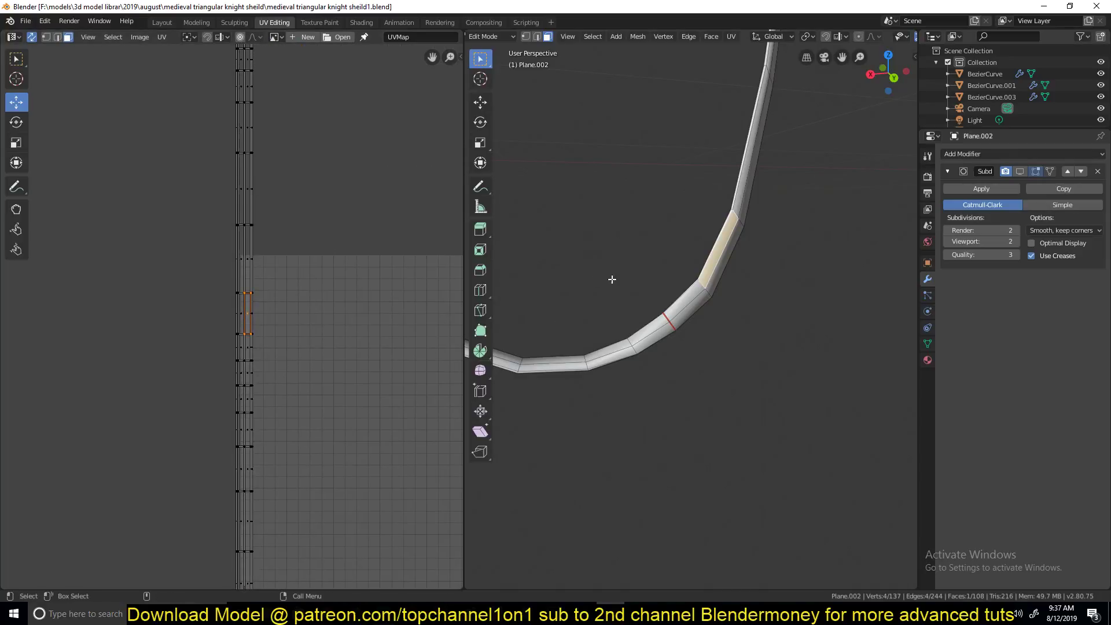
pyautogui.click(680, 305)
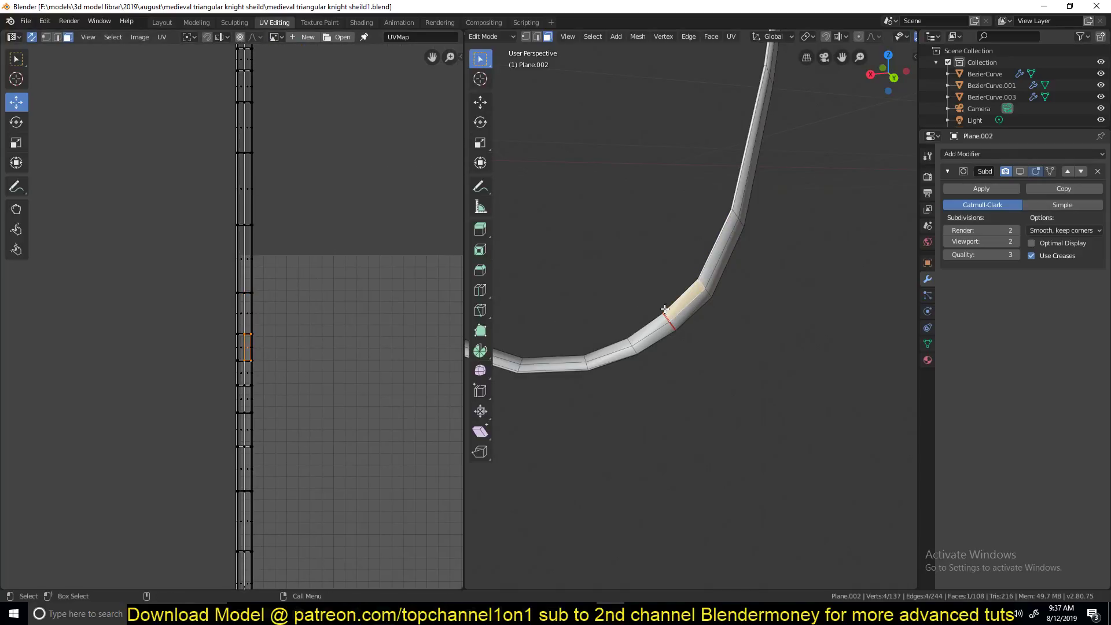
pyautogui.scroll(-5, 677, 321)
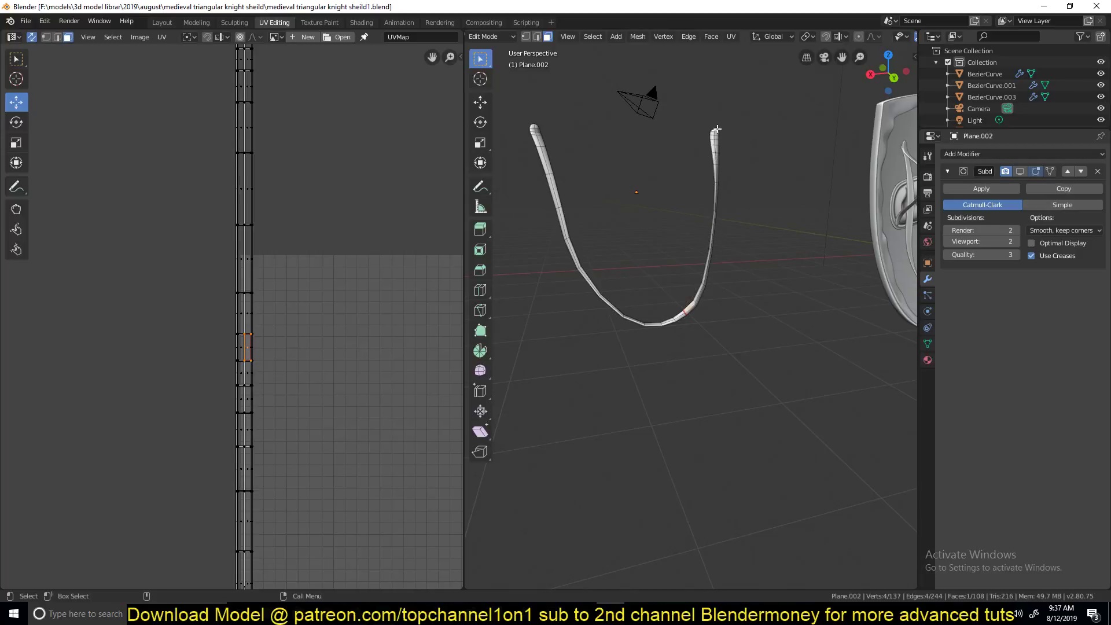
# Step: Try to unwrap the entire strap with the crosswise seam, and undo the unwrap
pyautogui.press('a')
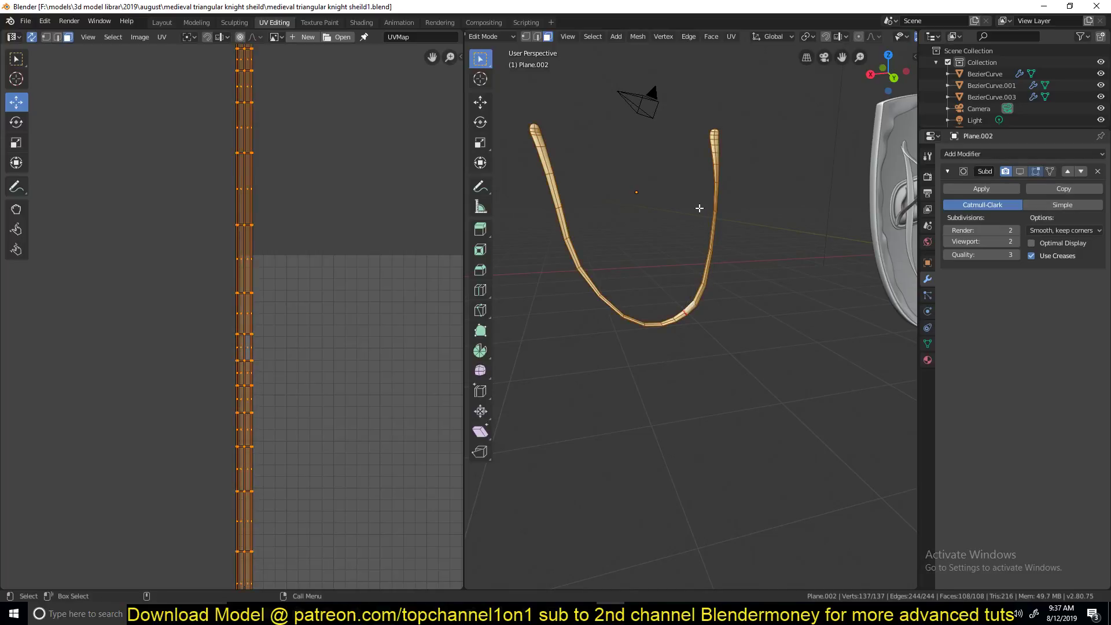
pyautogui.press('u')
pyautogui.click(699, 190)
pyautogui.scroll(-6, 429, 232)
pyautogui.moveTo(313, 268); pyautogui.dragTo(251, 328, button='middle')
pyautogui.scroll(6, 320, 143)
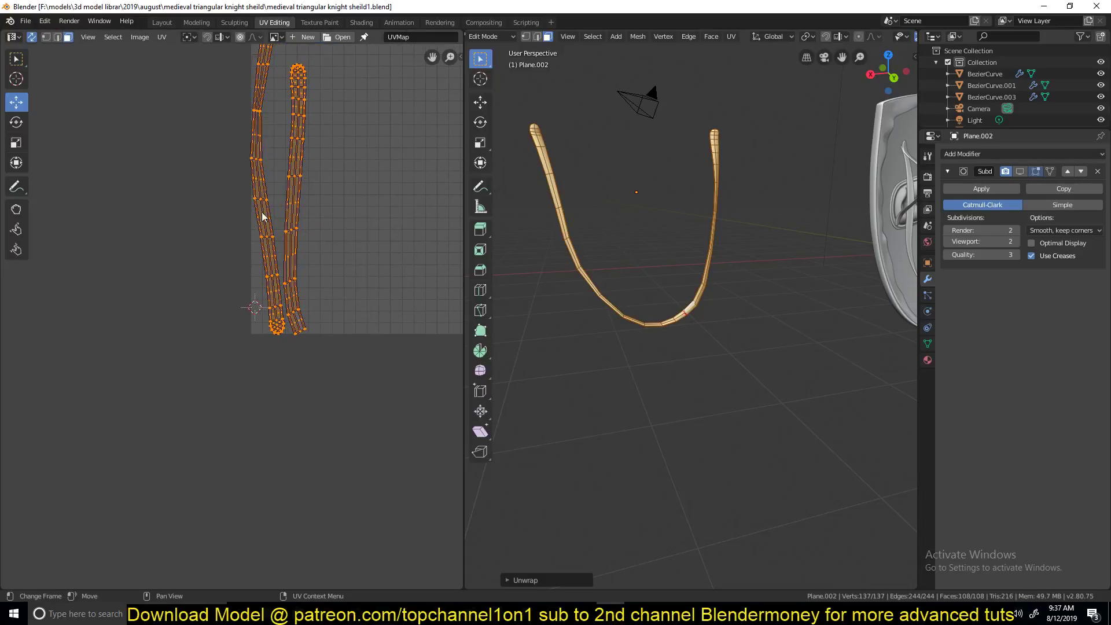
pyautogui.scroll(5, 284, 231)
pyautogui.moveTo(312, 287); pyautogui.dragTo(223, 266, button='middle')
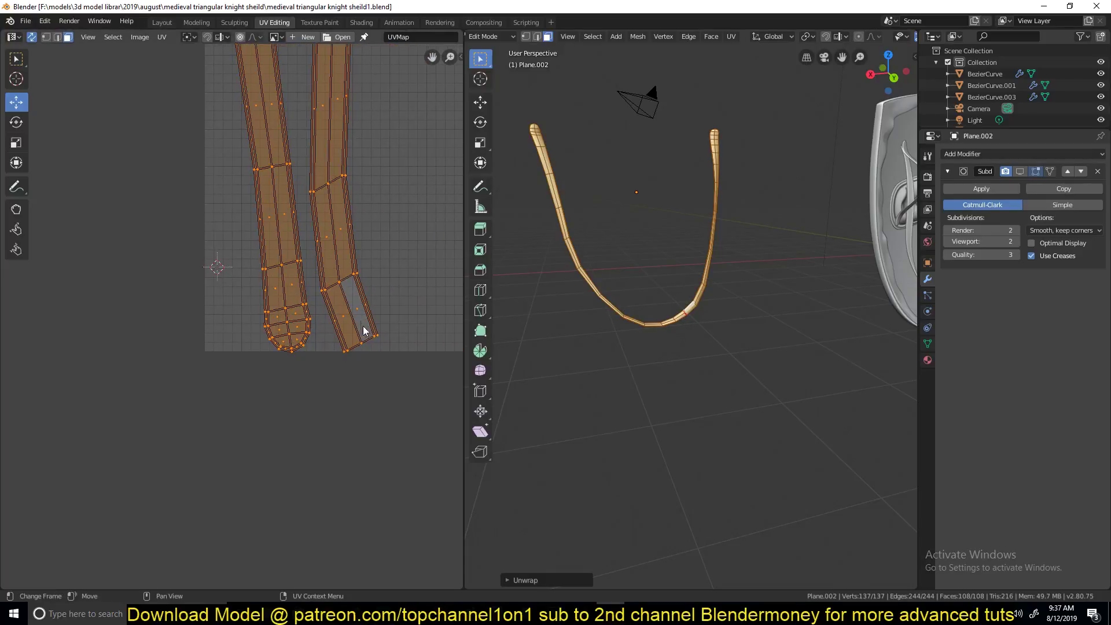
pyautogui.hotkey('alt', 'e')
pyautogui.moveTo(272, 147); pyautogui.dragTo(287, 278, button='middle')
pyautogui.scroll(-1, 275, 205)
pyautogui.moveTo(239, 161); pyautogui.dragTo(274, 260, button='middle')
pyautogui.scroll(5, 288, 199)
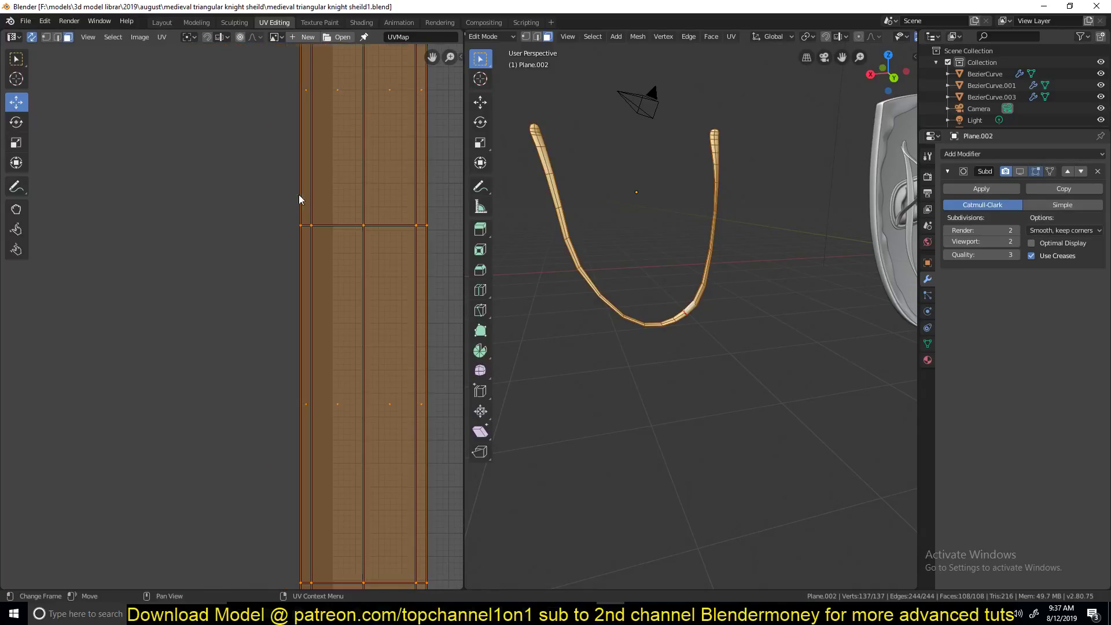
# Step: Select two strap faces, one on each side of the seam, and pin their UV vertices
pyautogui.scroll(-5, 300, 198)
pyautogui.moveTo(340, 176); pyautogui.dragTo(327, 222, button='middle')
pyautogui.scroll(1, 690, 307)
pyautogui.scroll(5, 690, 308)
pyautogui.hotkey('alt', 'a')
pyautogui.moveTo(689, 308); pyautogui.dragTo(669, 267, button='middle')
pyautogui.scroll(3, 689, 303)
pyautogui.click(747, 217)
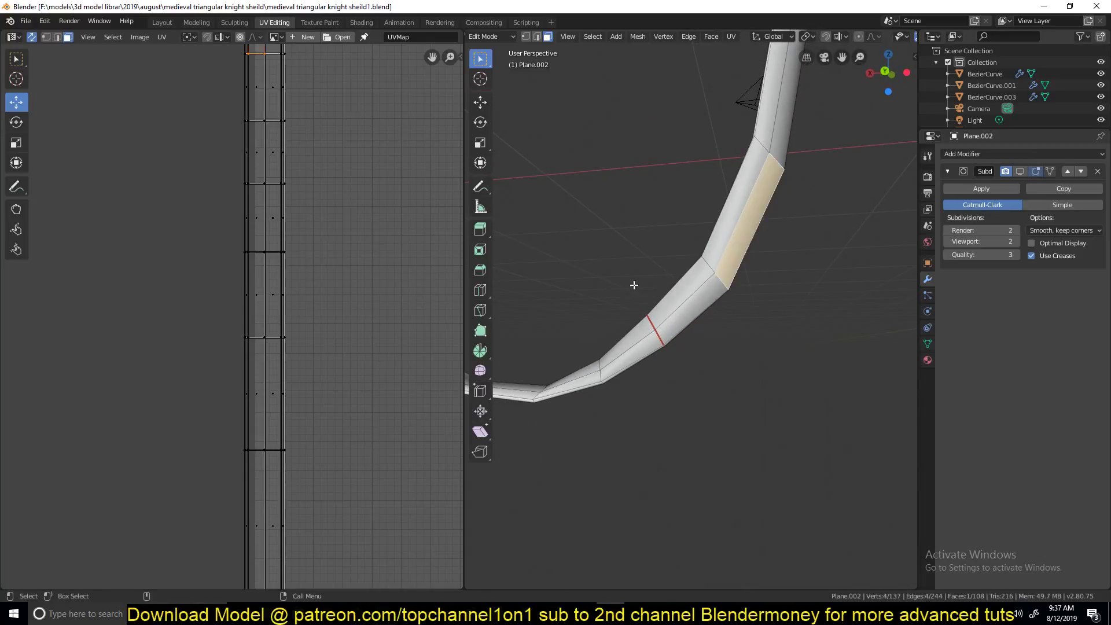
pyautogui.moveTo(313, 175); pyautogui.dragTo(309, 298, button='middle')
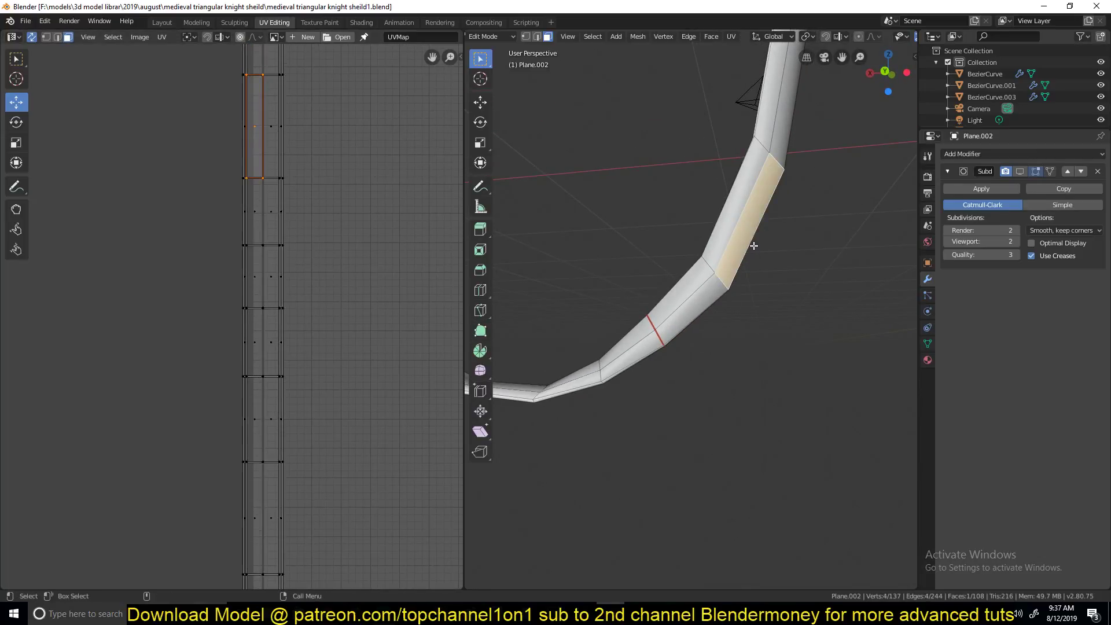
pyautogui.keyDown('shift'); pyautogui.click(575, 393); pyautogui.keyUp('shift')
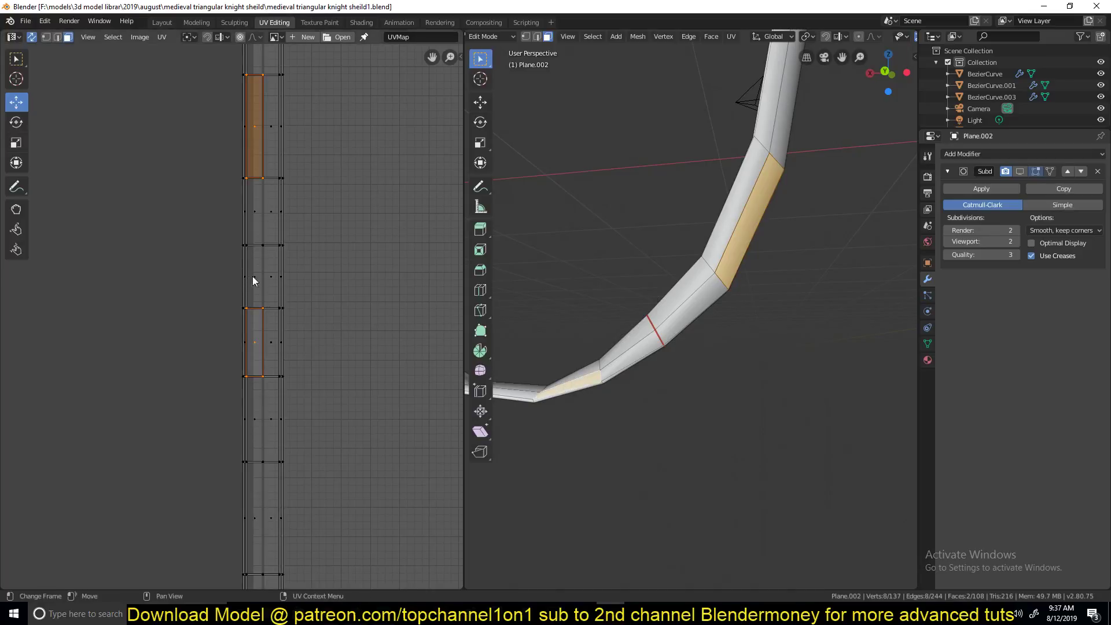
pyautogui.moveTo(252, 276); pyautogui.dragTo(248, 371, button='middle')
pyautogui.press('p')
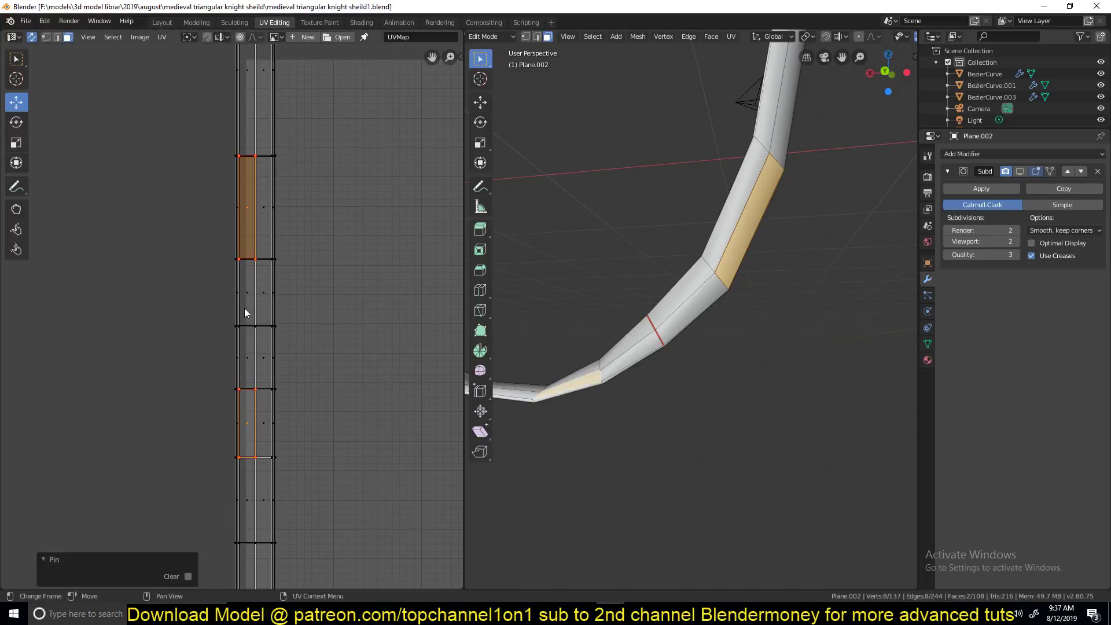
# Step: Unwrap the entire strap with the pinned faces kept in place, and inspect the layout around the seam
pyautogui.scroll(4, 236, 303)
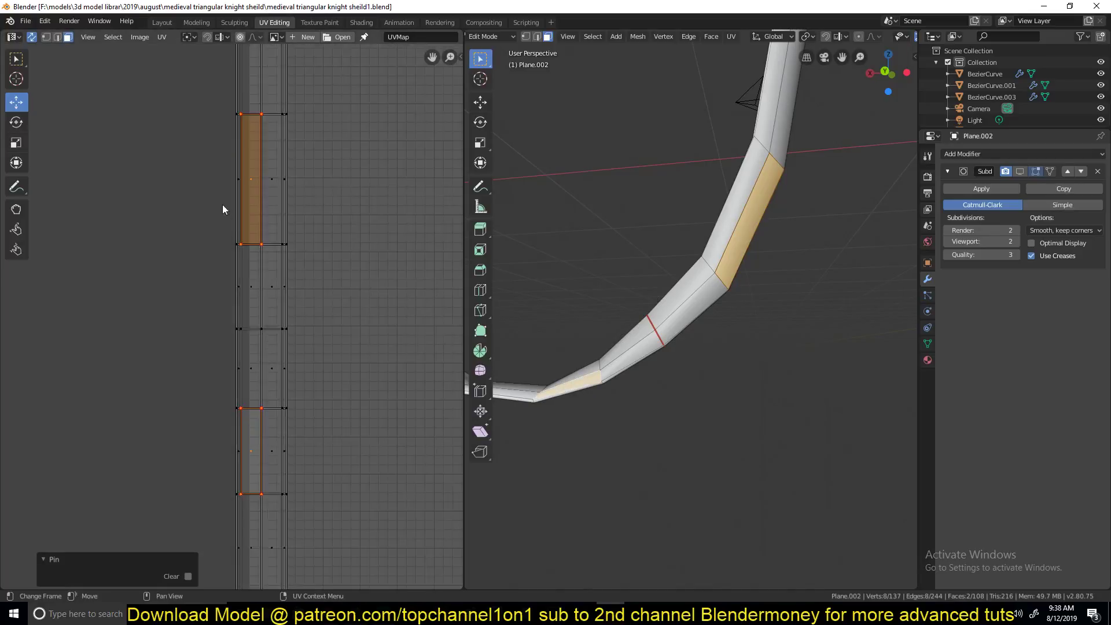
pyautogui.moveTo(278, 430); pyautogui.dragTo(270, 264, button='middle')
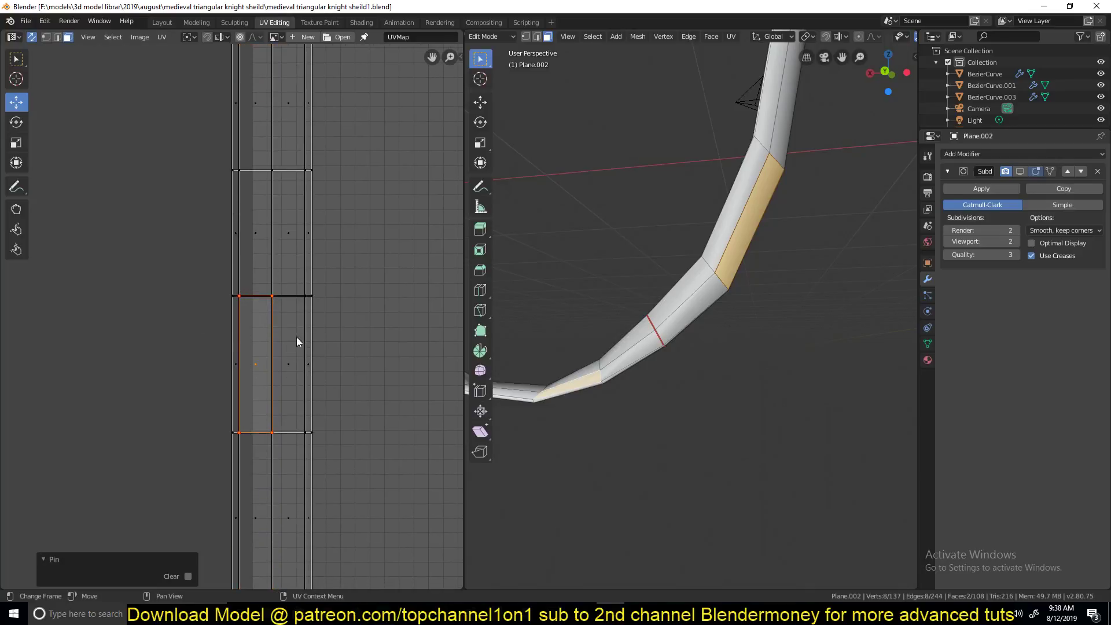
pyautogui.scroll(-3, 262, 325)
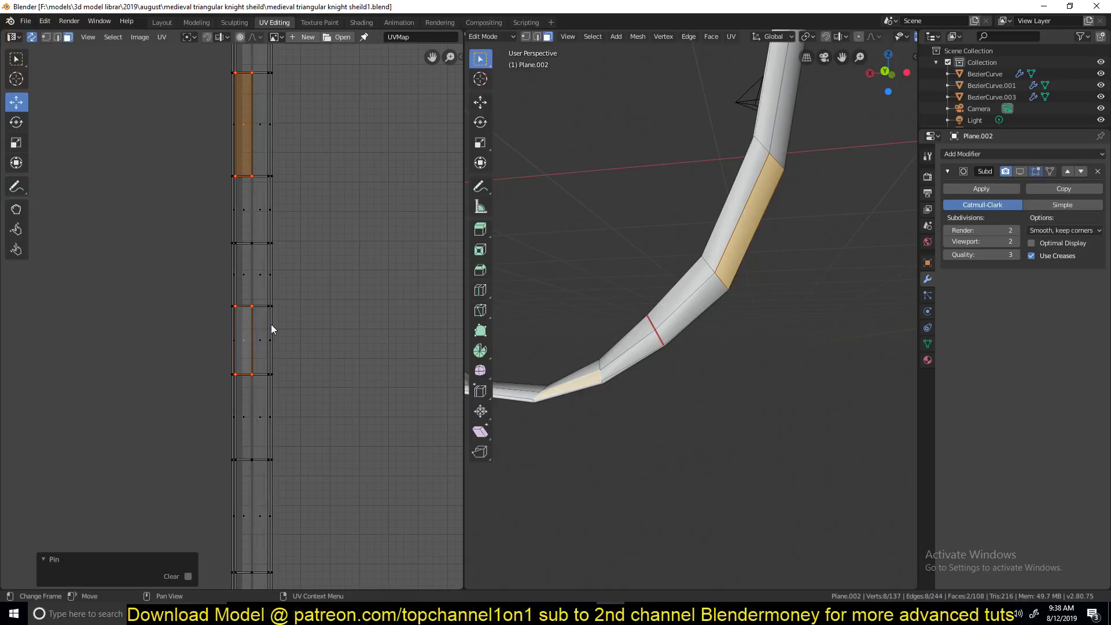
pyautogui.scroll(-1, 271, 329)
pyautogui.press('a')
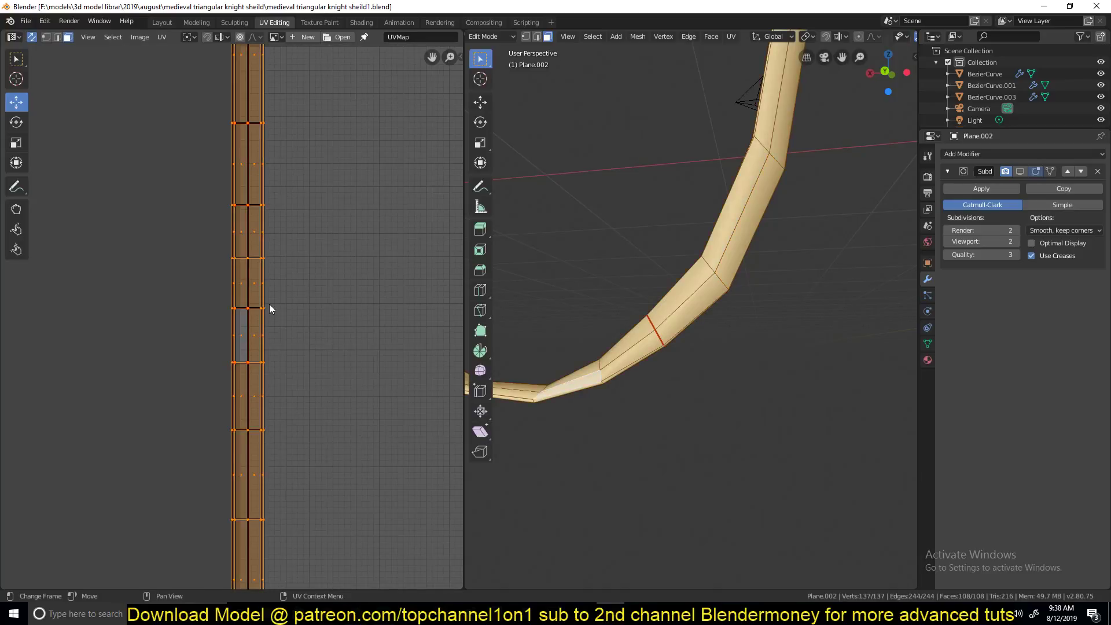
pyautogui.press('u')
pyautogui.press('Return')
pyautogui.scroll(4, 269, 304)
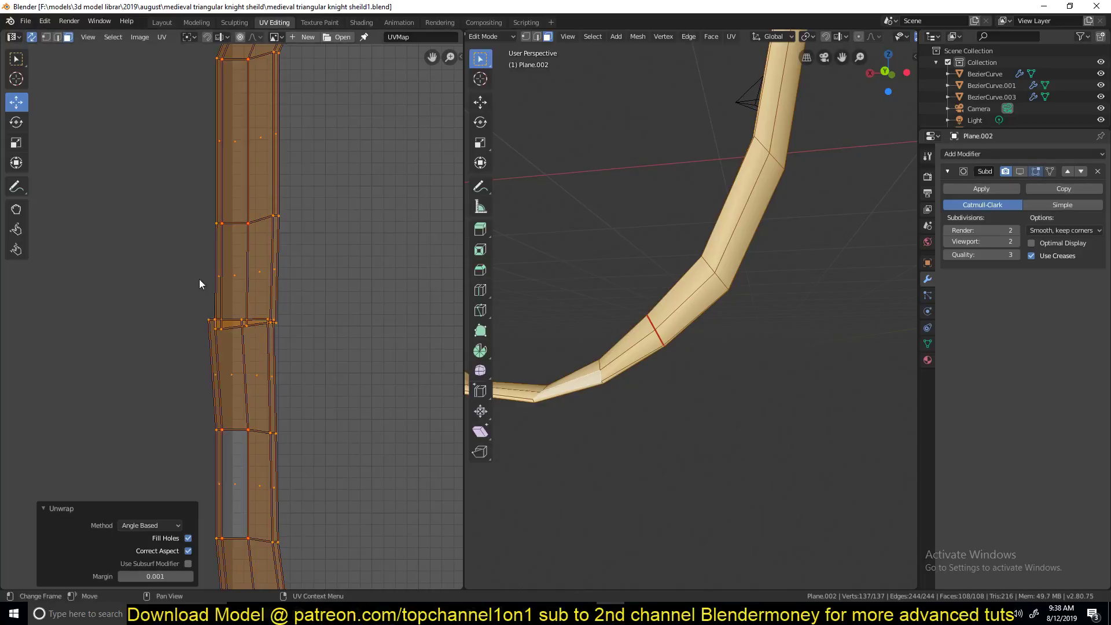
pyautogui.scroll(-2, 215, 312)
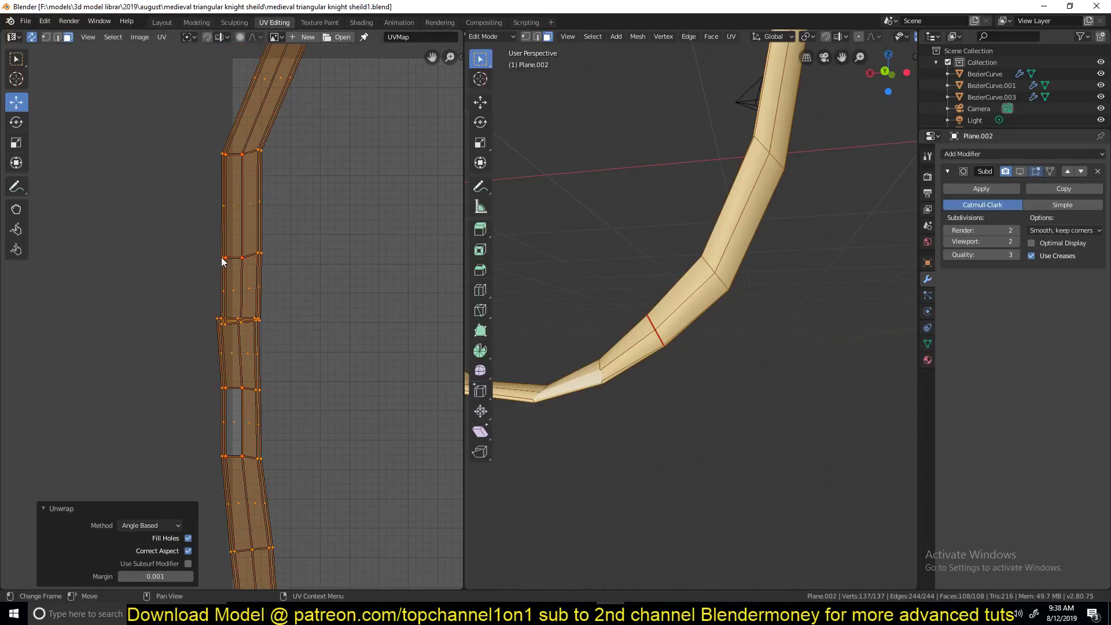
pyautogui.scroll(5, 239, 292)
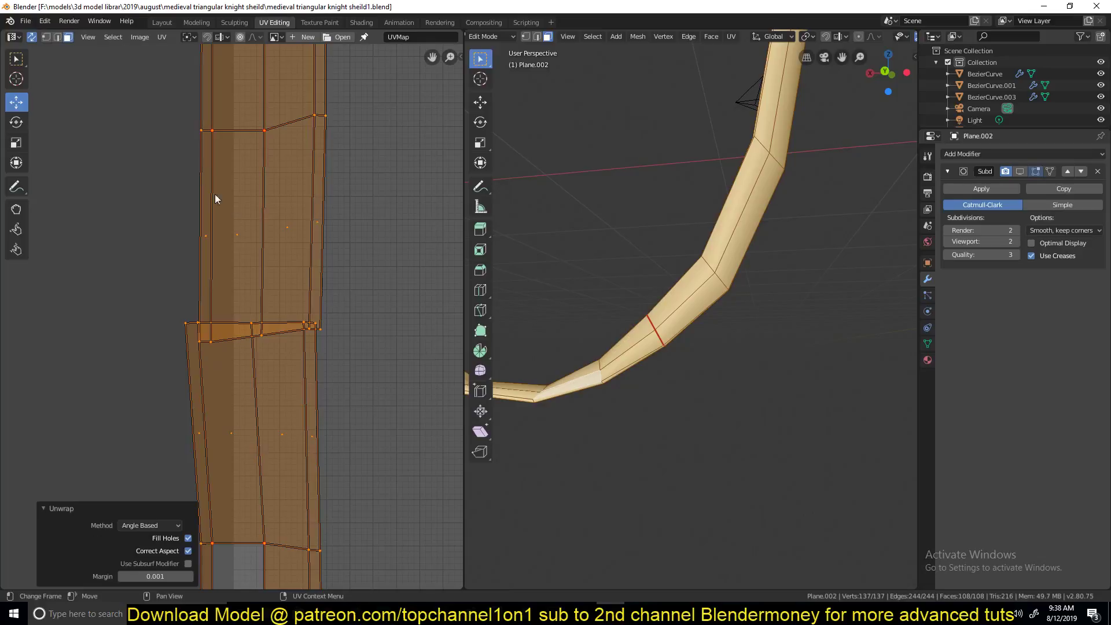
pyautogui.scroll(-3, 231, 192)
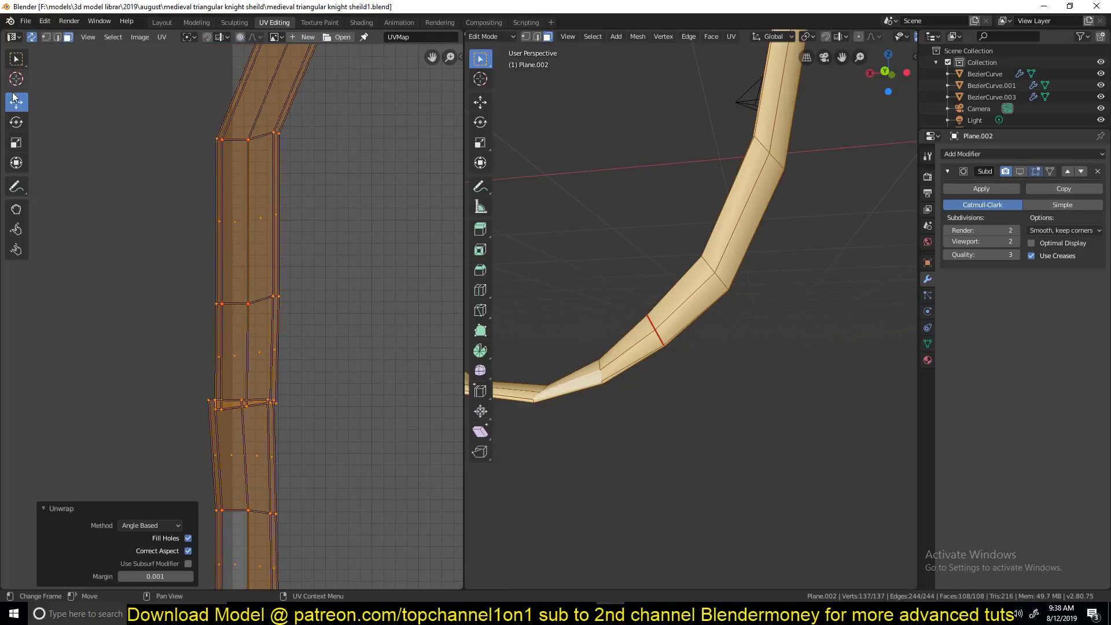
# Step: Examine the pinned faces above and below the seam by selecting them in turn
pyautogui.click(676, 292)
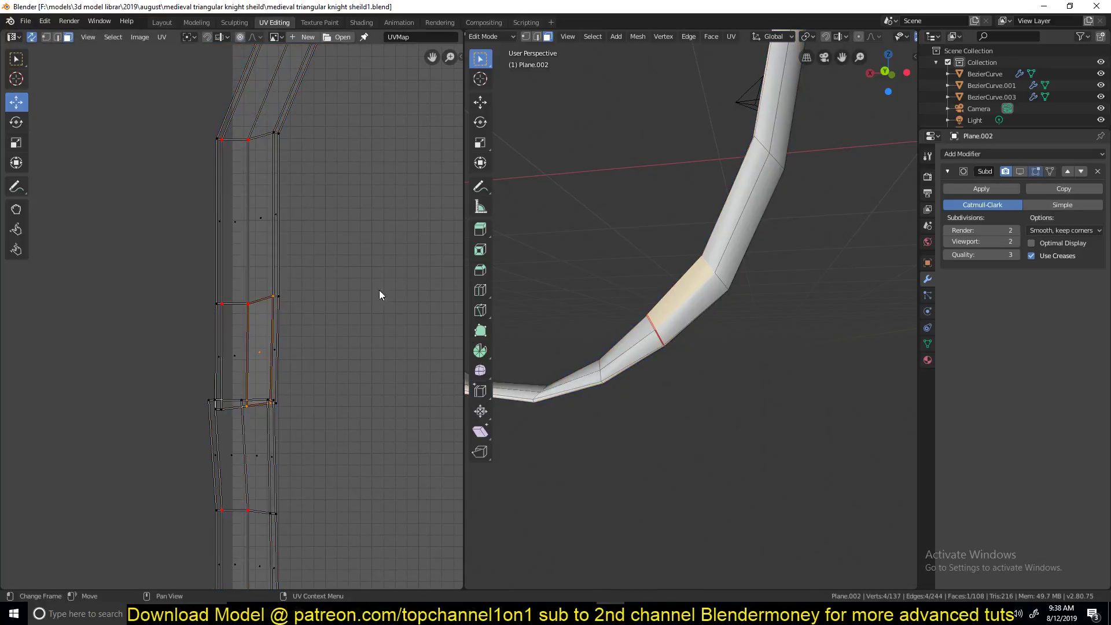
pyautogui.click(252, 219)
pyautogui.click(235, 225)
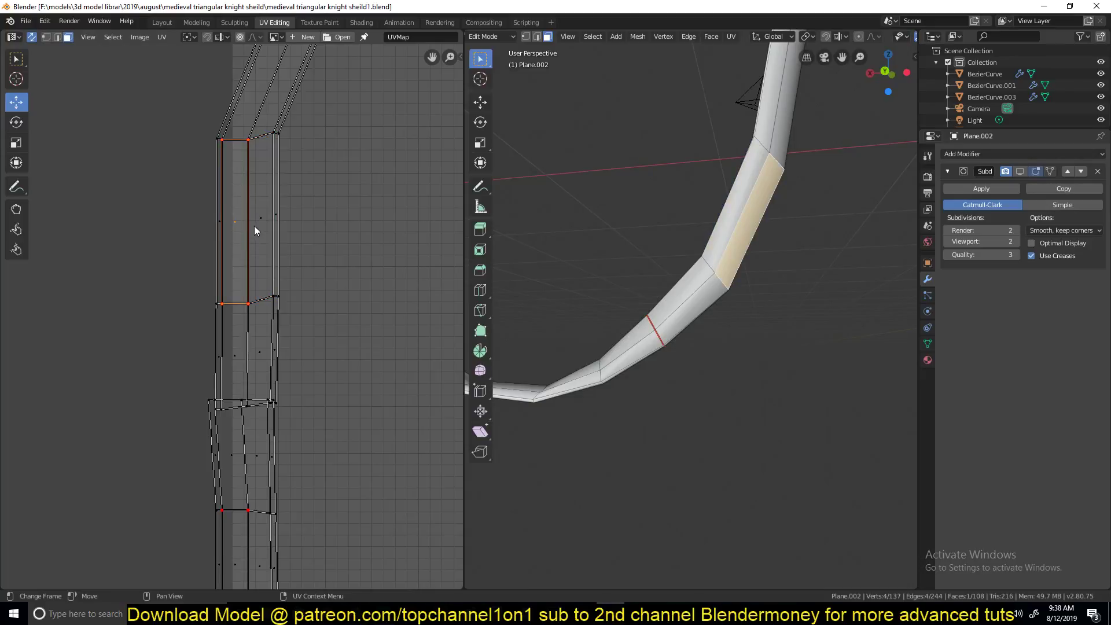
pyautogui.hotkey('ctrl', 'z')
pyautogui.hotkey('ctrl', 'z')
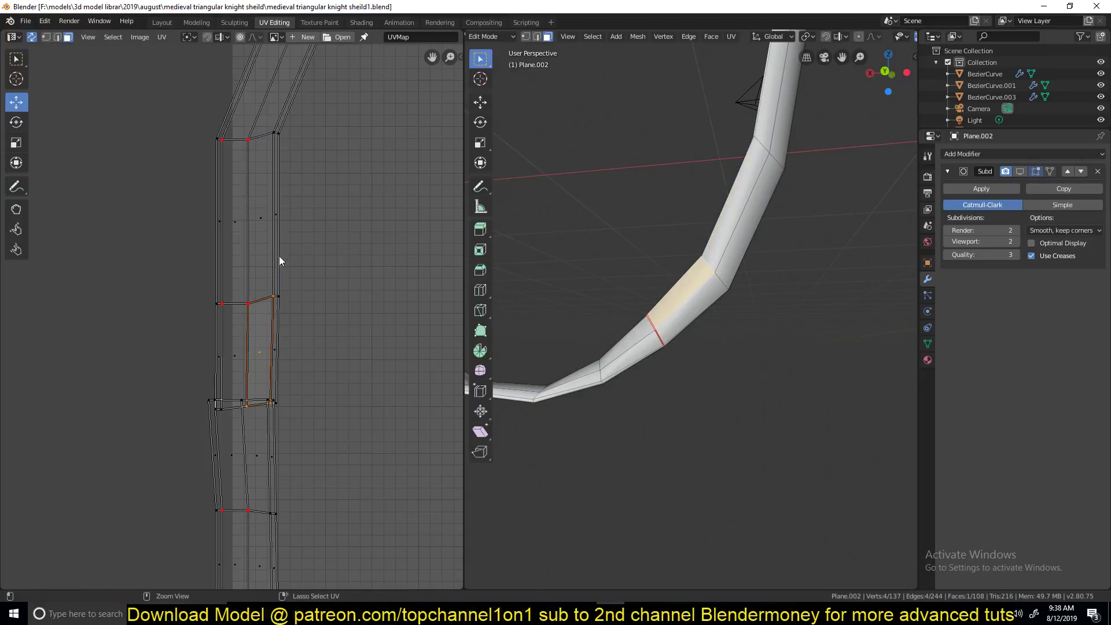
pyautogui.click(231, 184)
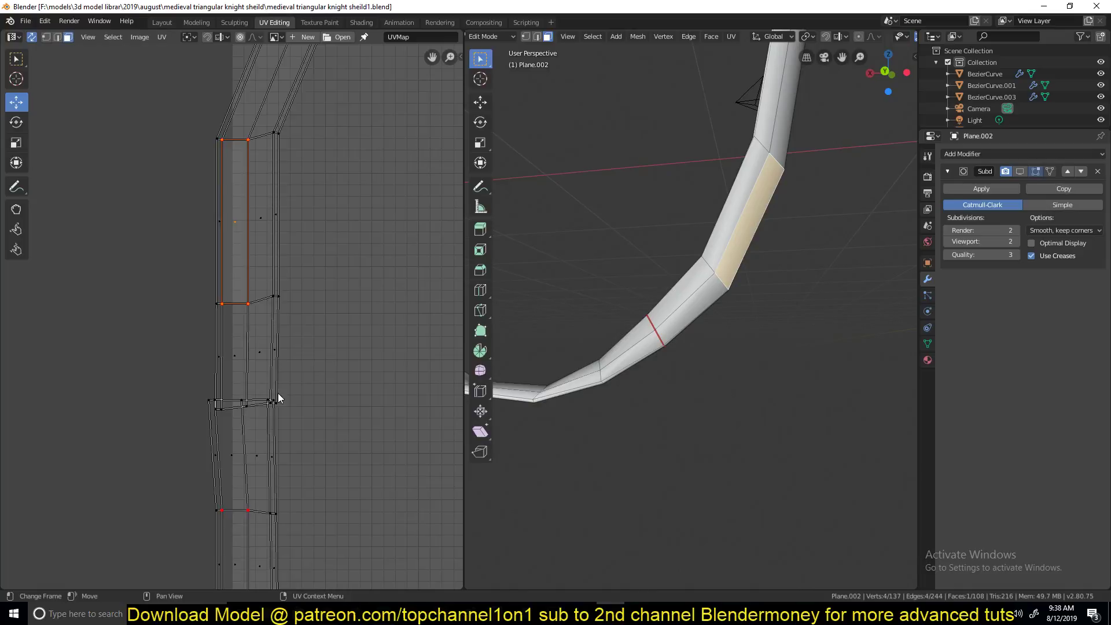
pyautogui.scroll(-3, 275, 393)
pyautogui.click(245, 449)
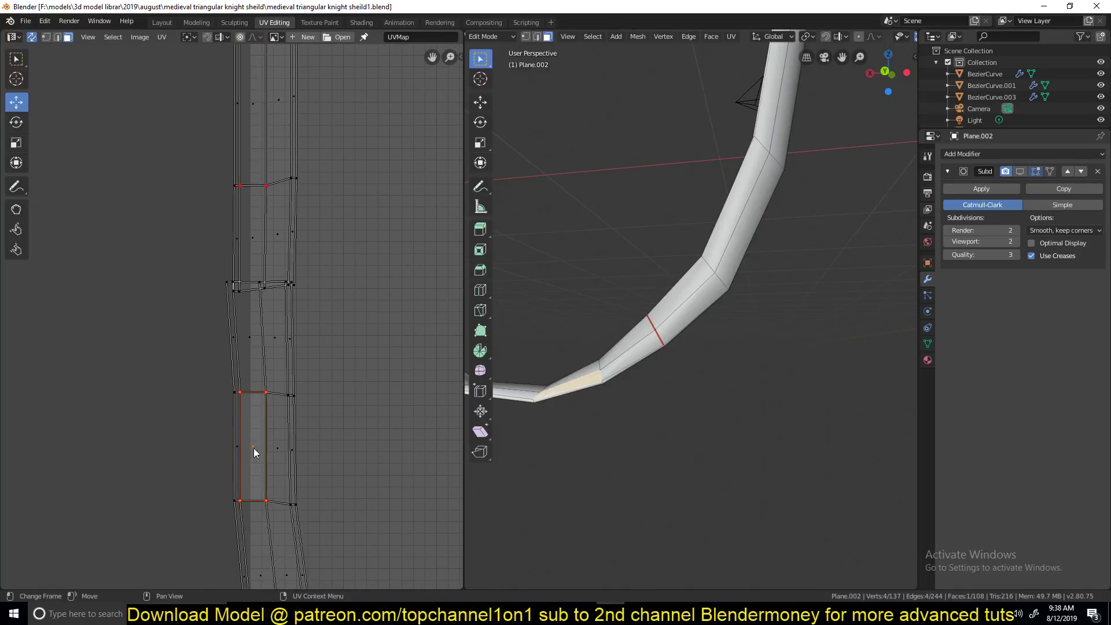
# Step: Select the whole strap island above the seam, with its pinned quad as the active face
pyautogui.scroll(2, 250, 354)
pyautogui.scroll(5, 250, 353)
pyautogui.click(262, 243)
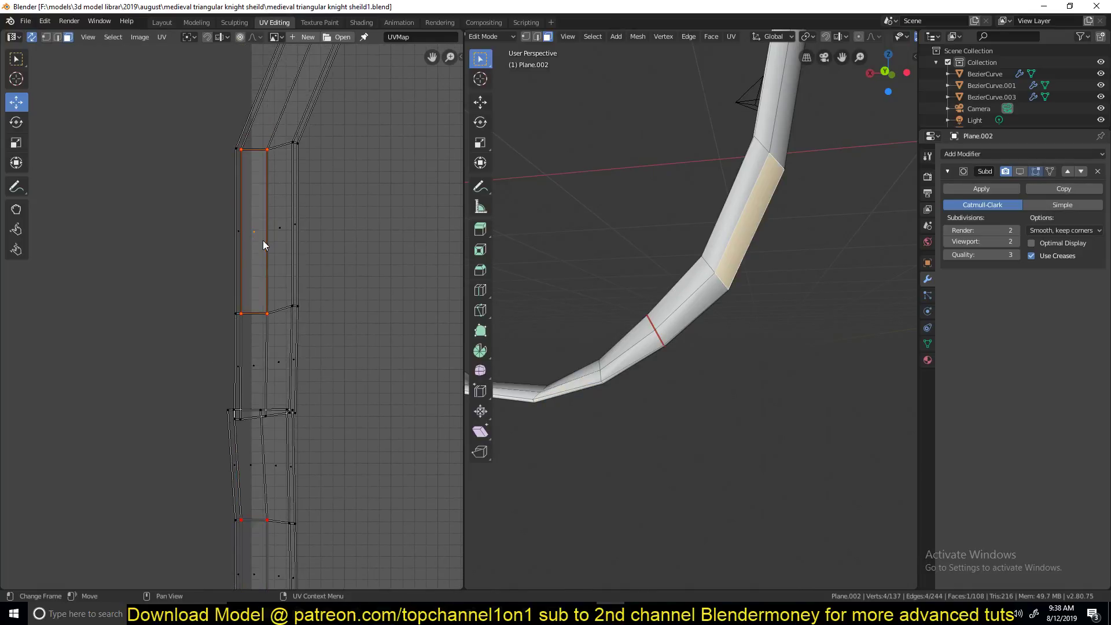
pyautogui.scroll(-2, 263, 241)
pyautogui.press('l')
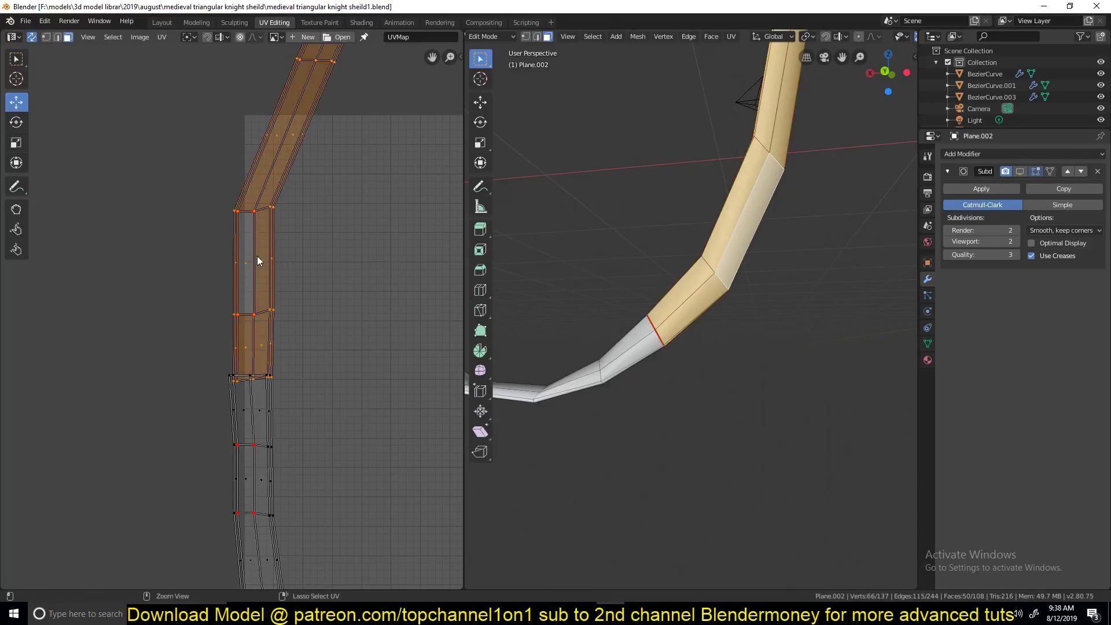
# Step: Turn off UV Sync Selection with the upper island's linked faces selected, and select the pinned quad's lengthwise centre-line edge in the UV editor
pyautogui.click(27, 38)
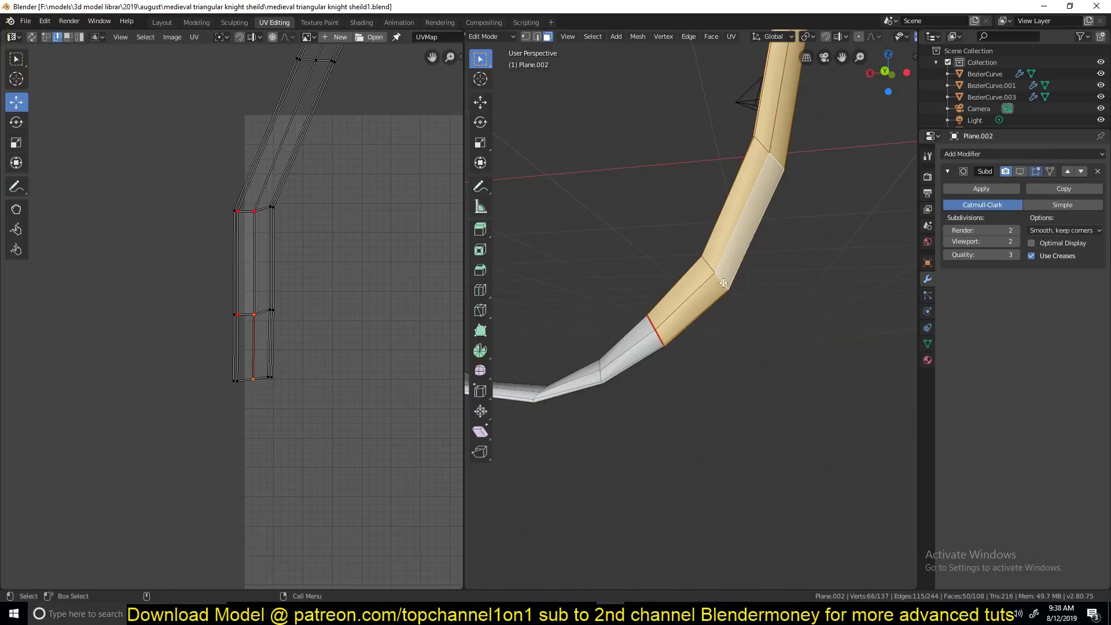
pyautogui.hotkey('ctrl', 'l')
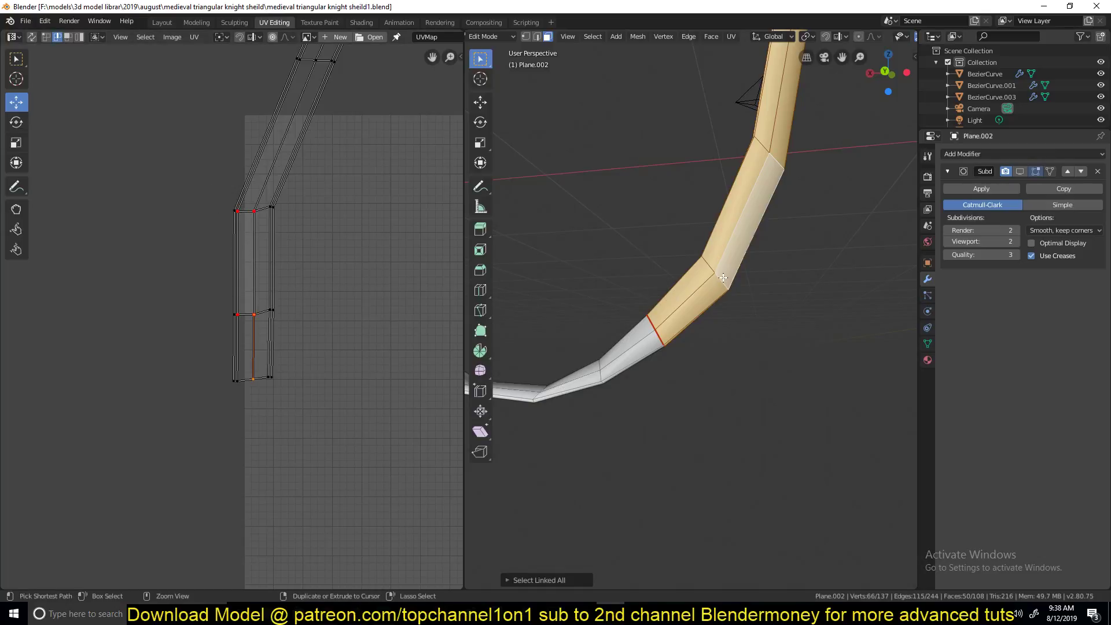
pyautogui.click(248, 252)
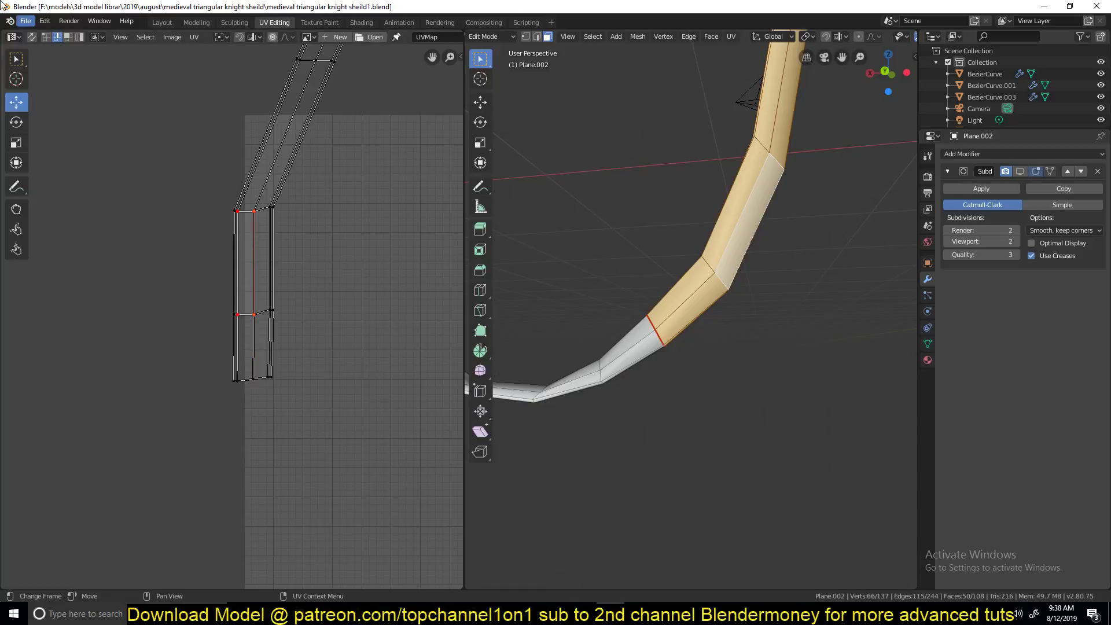
# Step: Turn UV Sync Selection on and select only the pinned quad above the seam as the active face
pyautogui.keyDown('shift'); pyautogui.click(235, 252); pyautogui.keyUp('shift')
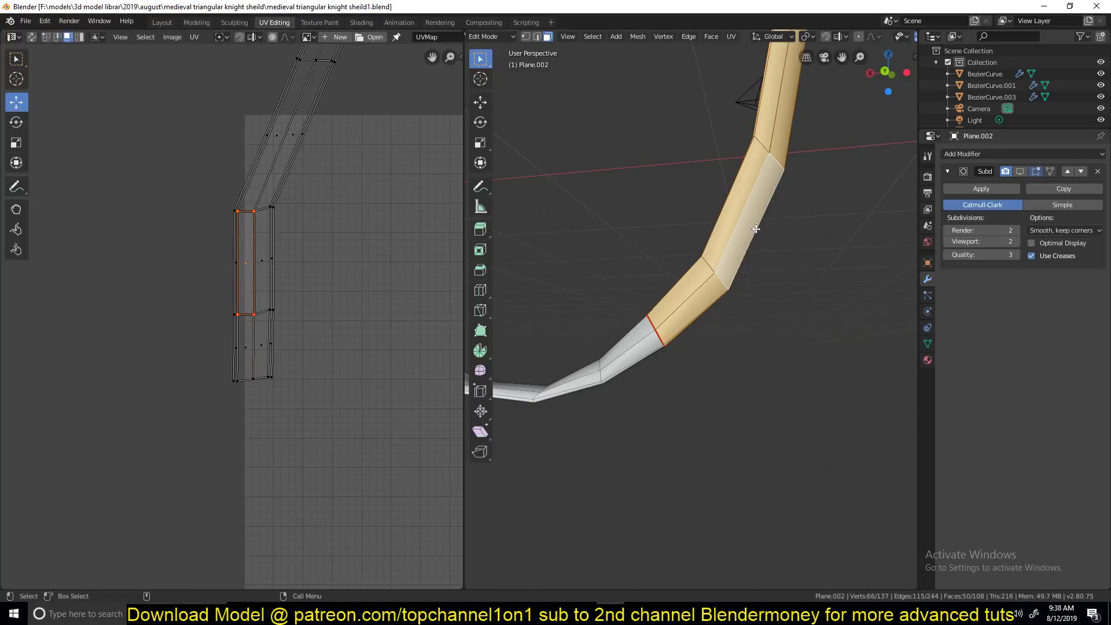
pyautogui.click(35, 37)
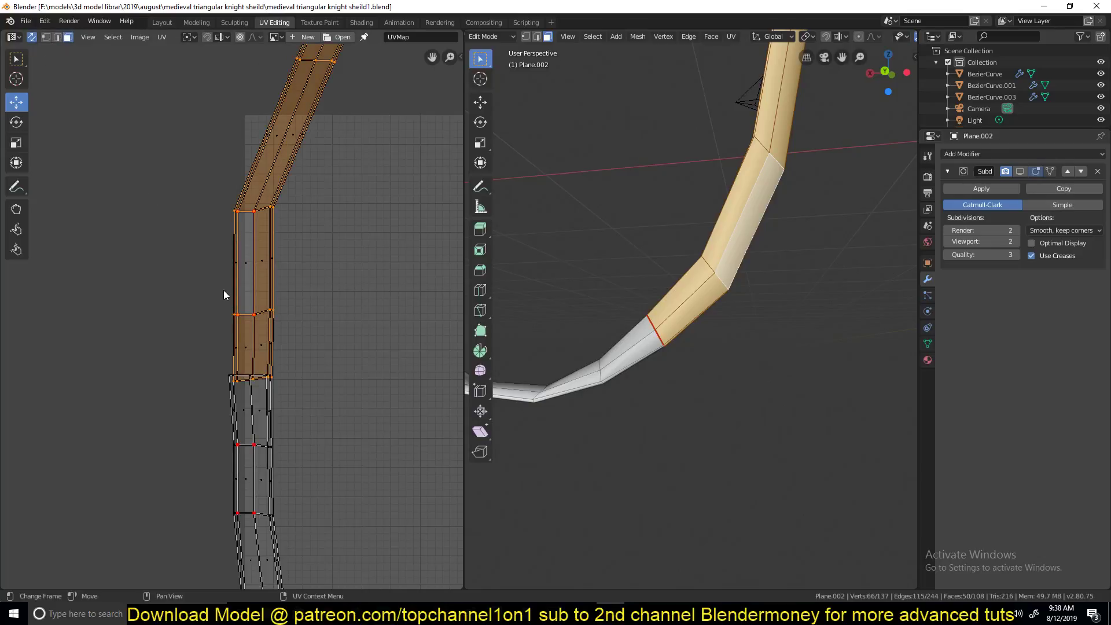
pyautogui.click(240, 259)
pyautogui.click(254, 257)
pyautogui.click(238, 263)
pyautogui.click(245, 268)
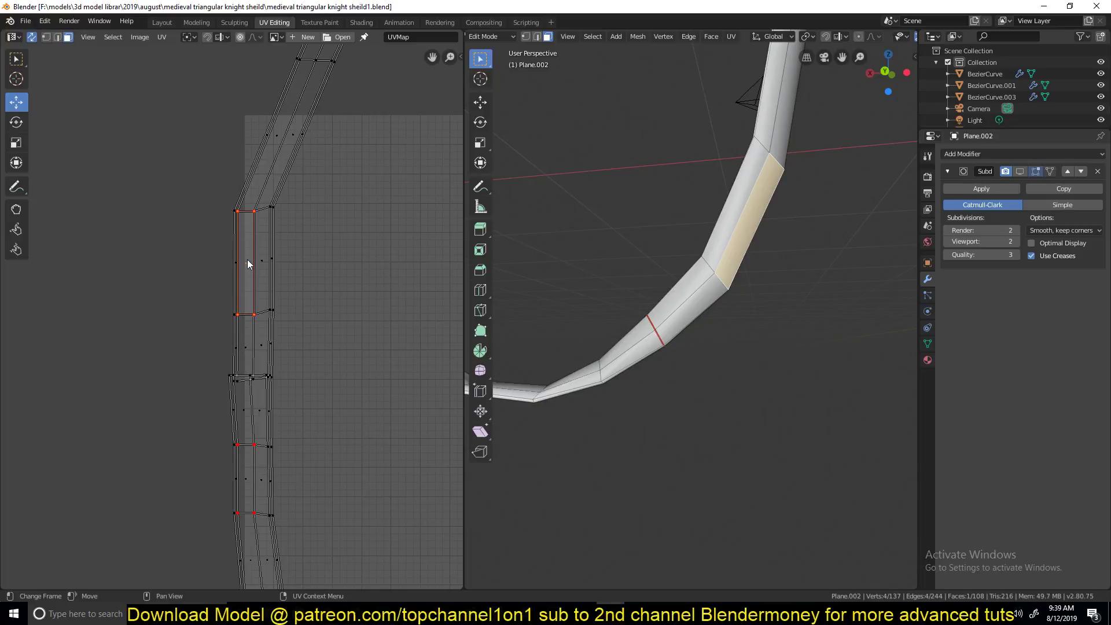
# Step: Turn UV Sync Selection off, select the linked faces above the seam, and unwrap them with Follow Active Quads in Length Average mode
pyautogui.click(31, 36)
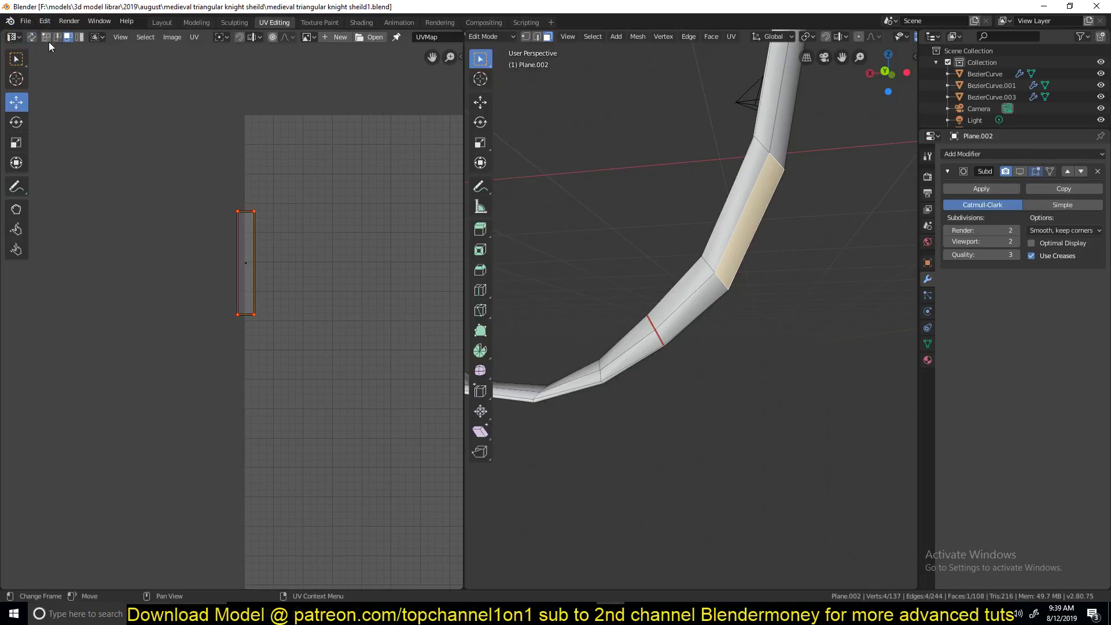
pyautogui.hotkey('ctrl', 'l')
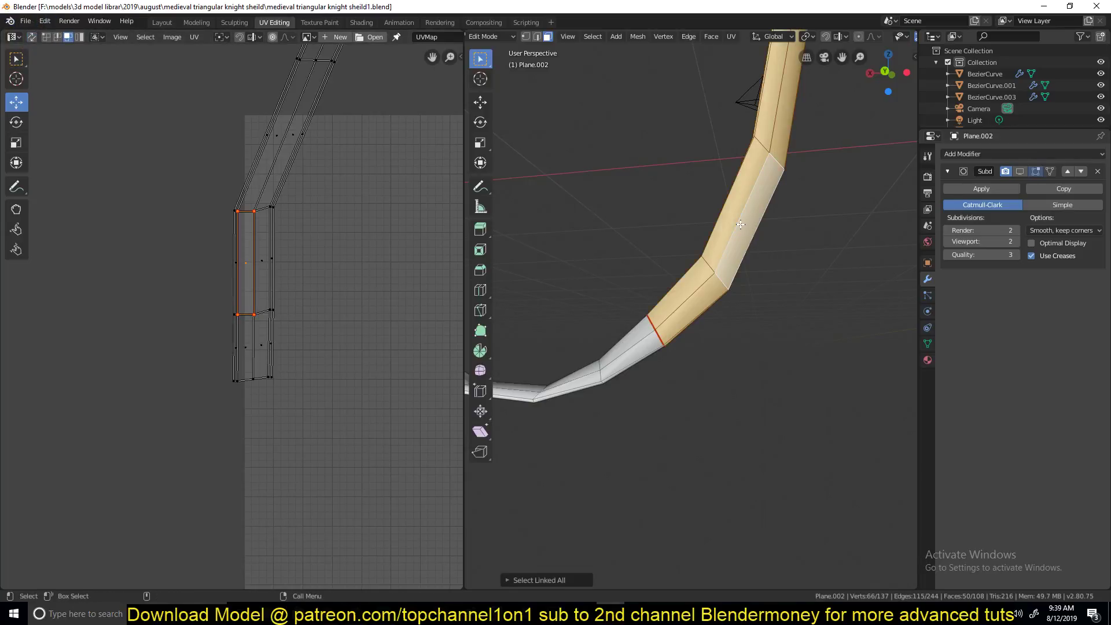
pyautogui.press('u')
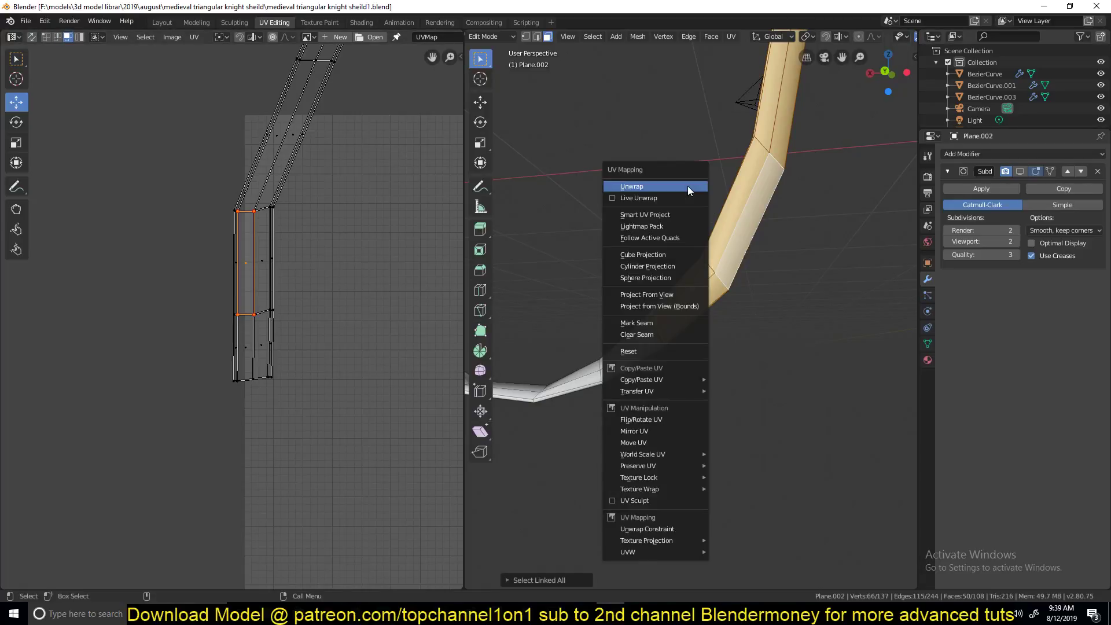
pyautogui.click(676, 244)
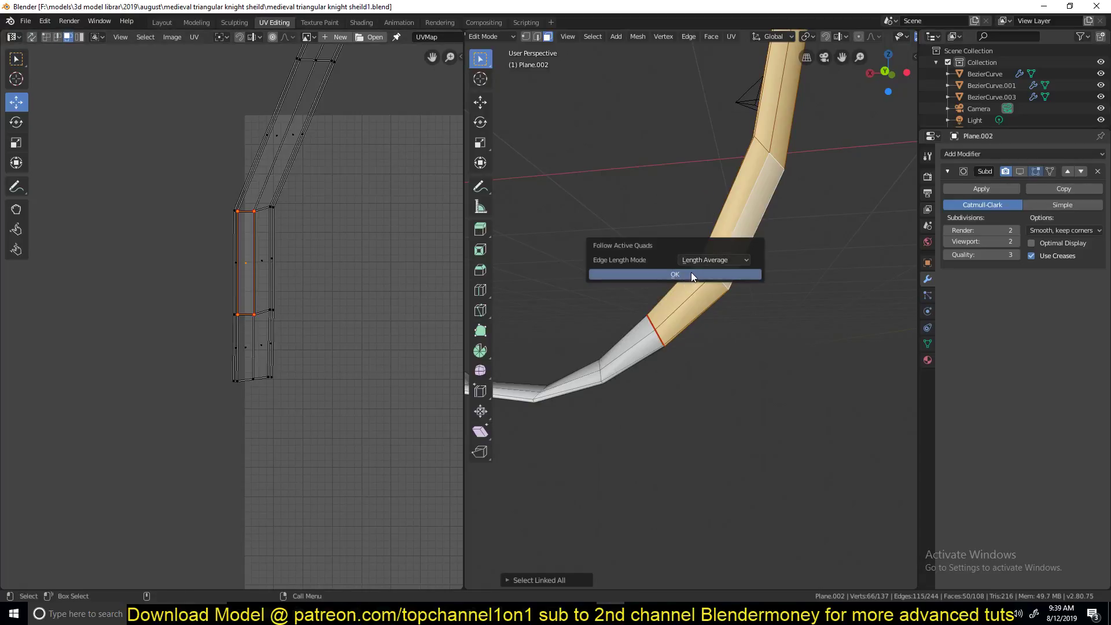
pyautogui.click(691, 272)
pyautogui.scroll(-5, 303, 297)
pyautogui.scroll(2, 290, 329)
pyautogui.scroll(1, 208, 306)
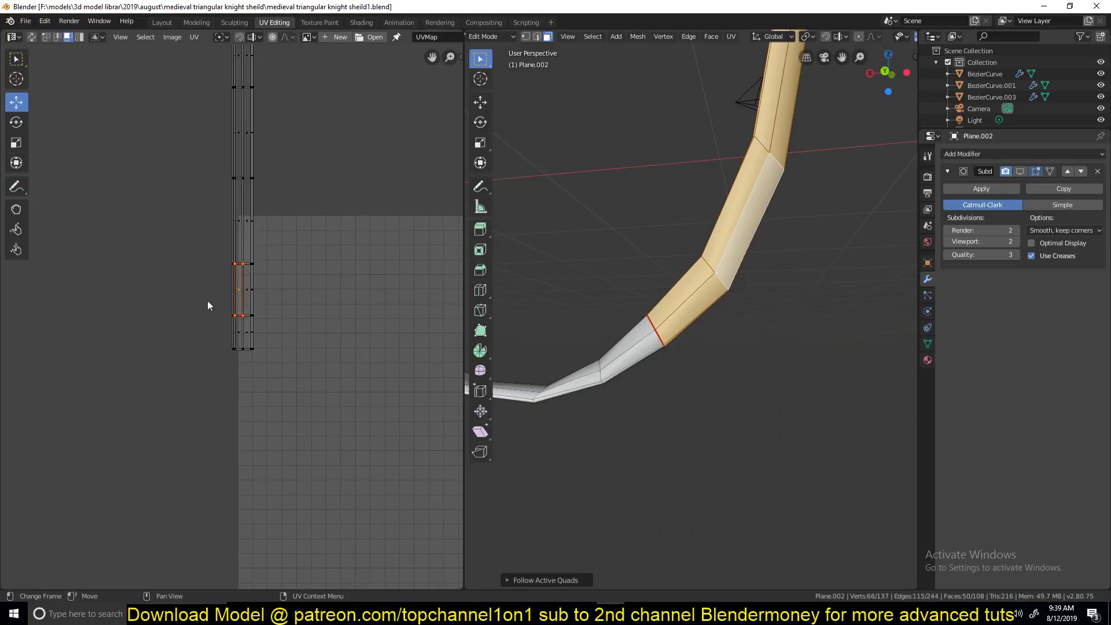
pyautogui.scroll(-2, 241, 266)
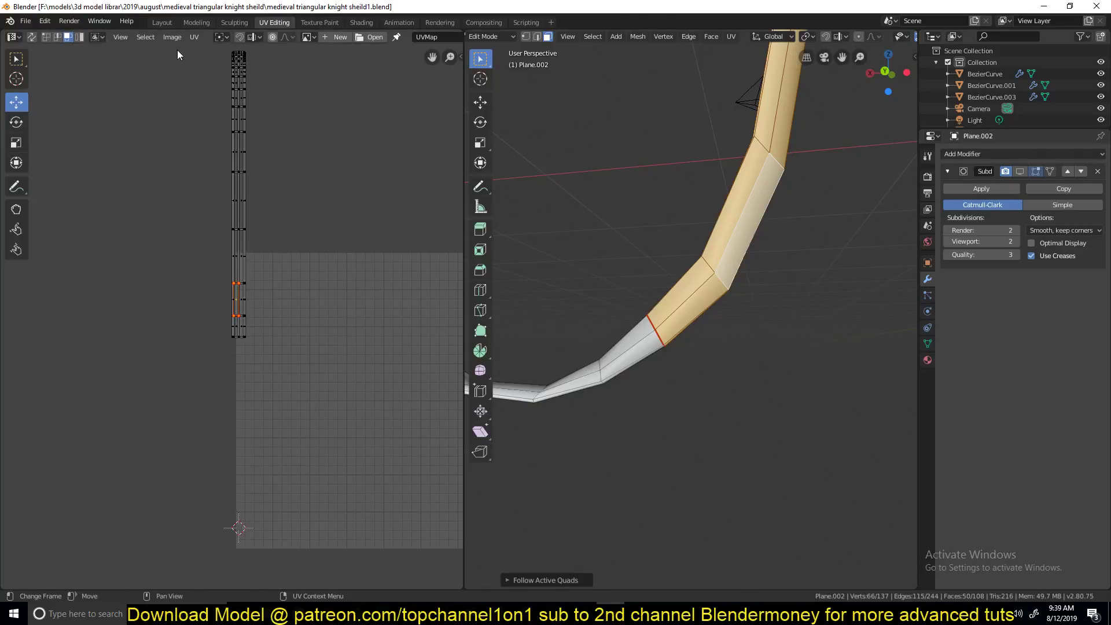
pyautogui.press('g')
pyautogui.click(294, 222)
pyautogui.hotkey('ctrl', 'z')
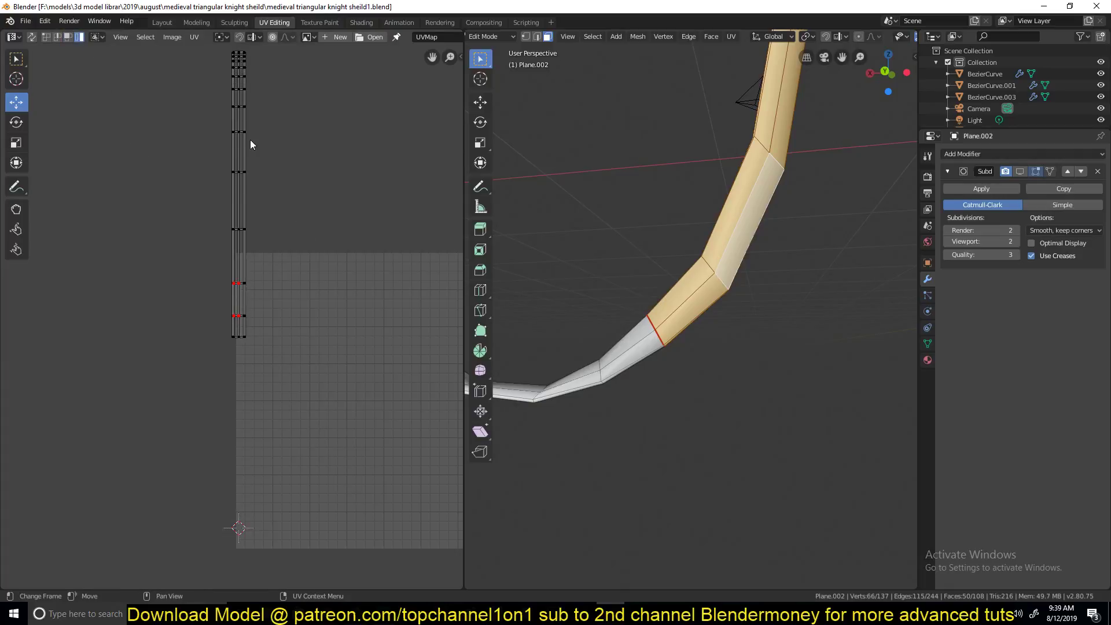
# Step: Move the whole straightened upper island 0.926 m in X and -0.719 m in Y, just inside the UV square's right edge
pyautogui.press('a')
pyautogui.scroll(-3, 305, 310)
pyautogui.press('g')
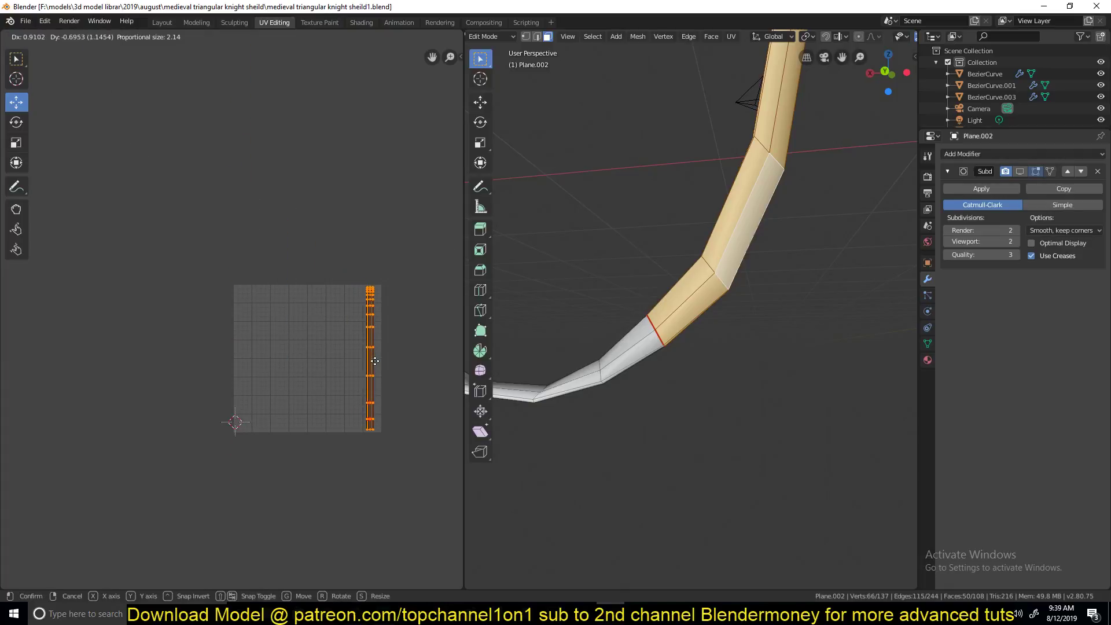
pyautogui.click(378, 364)
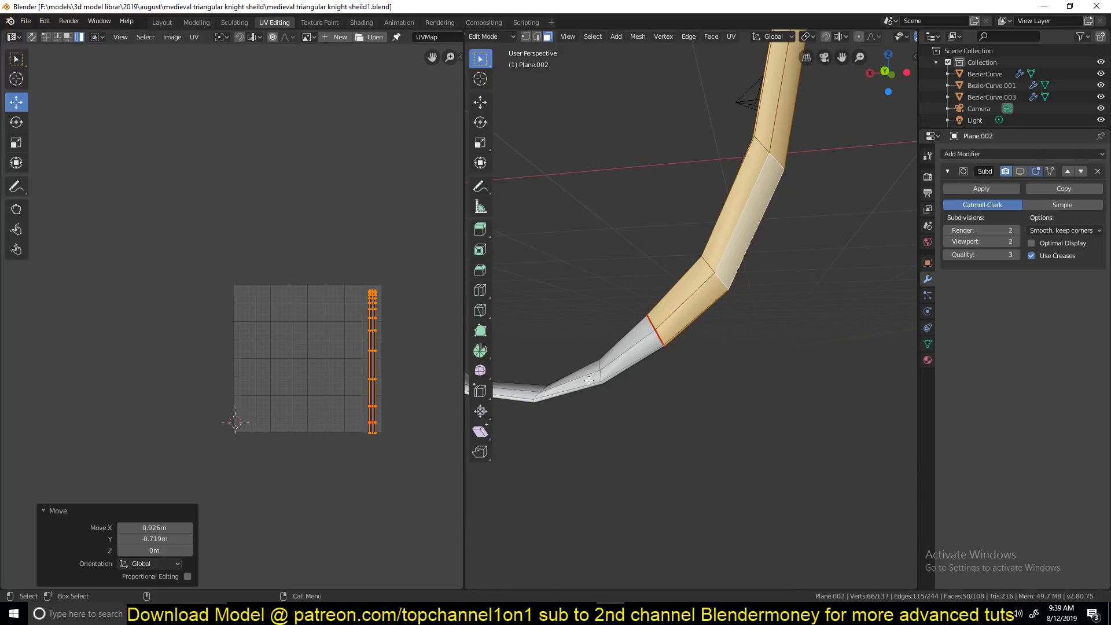
# Step: Select the linked faces of the strap below the seam together with all their UVs
pyautogui.moveTo(589, 380); pyautogui.dragTo(608, 373, button='middle')
pyautogui.click(614, 362)
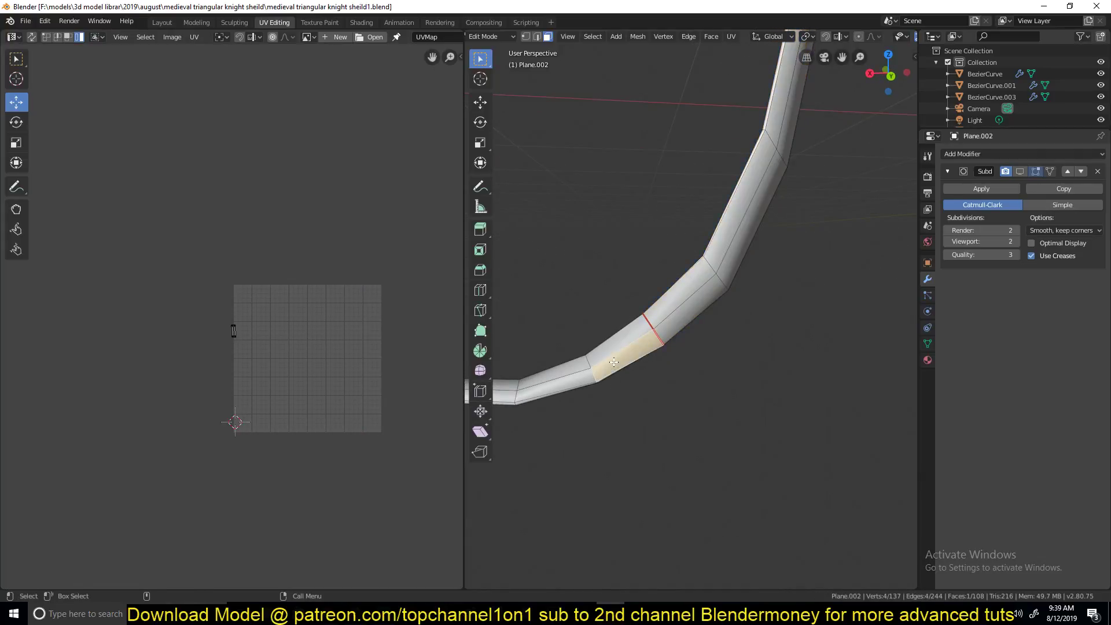
pyautogui.hotkey('ctrl', 'l')
pyautogui.scroll(5, 384, 364)
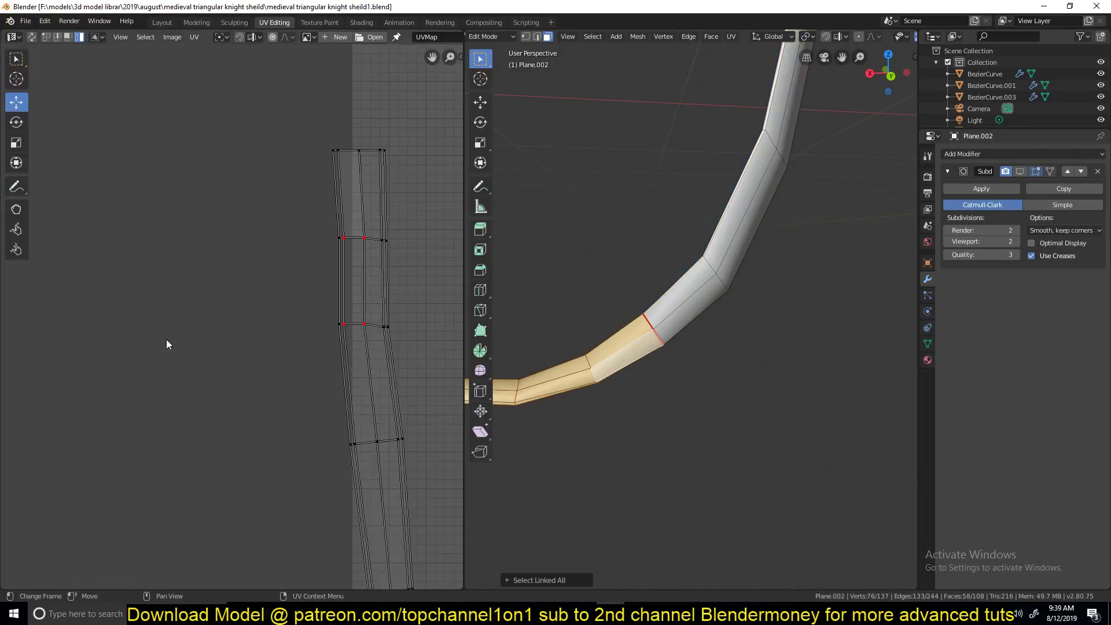
pyautogui.press('a')
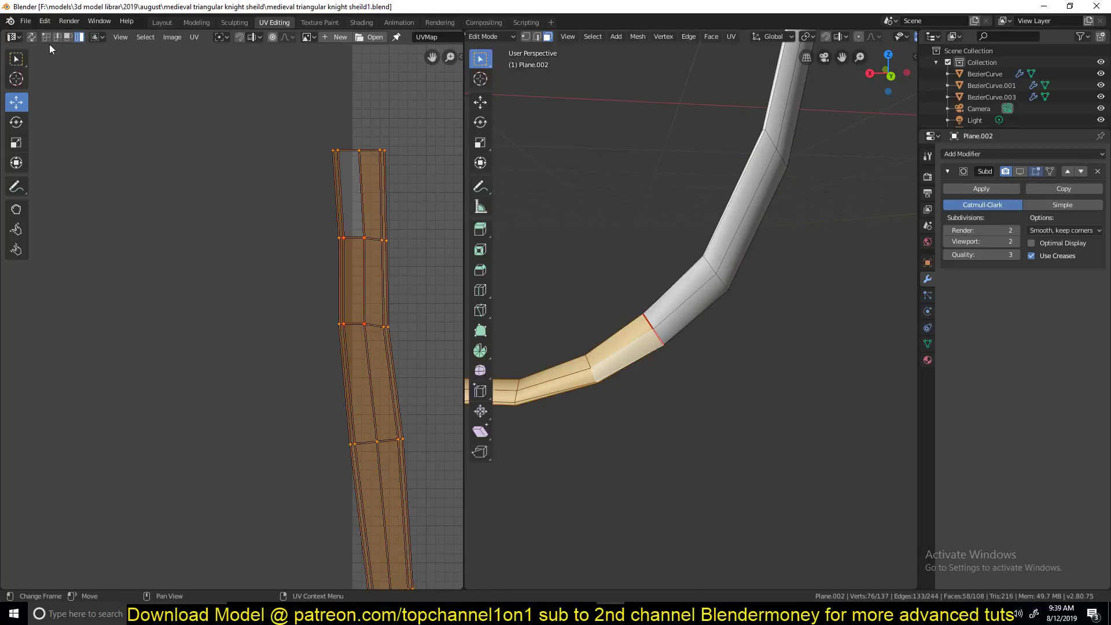
# Step: Turn UV Sync Selection on and select only the pinned quad of the island below the seam
pyautogui.click(31, 37)
pyautogui.click(349, 275)
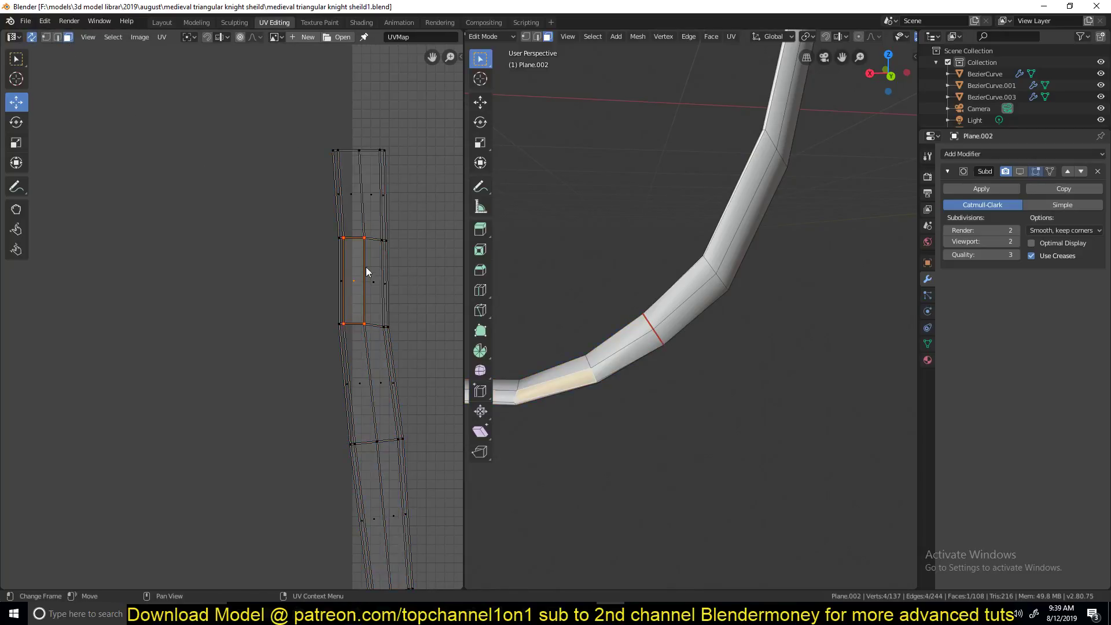
pyautogui.scroll(2, 360, 271)
pyautogui.moveTo(363, 275); pyautogui.dragTo(124, 299, button='middle')
pyautogui.scroll(-1, 155, 296)
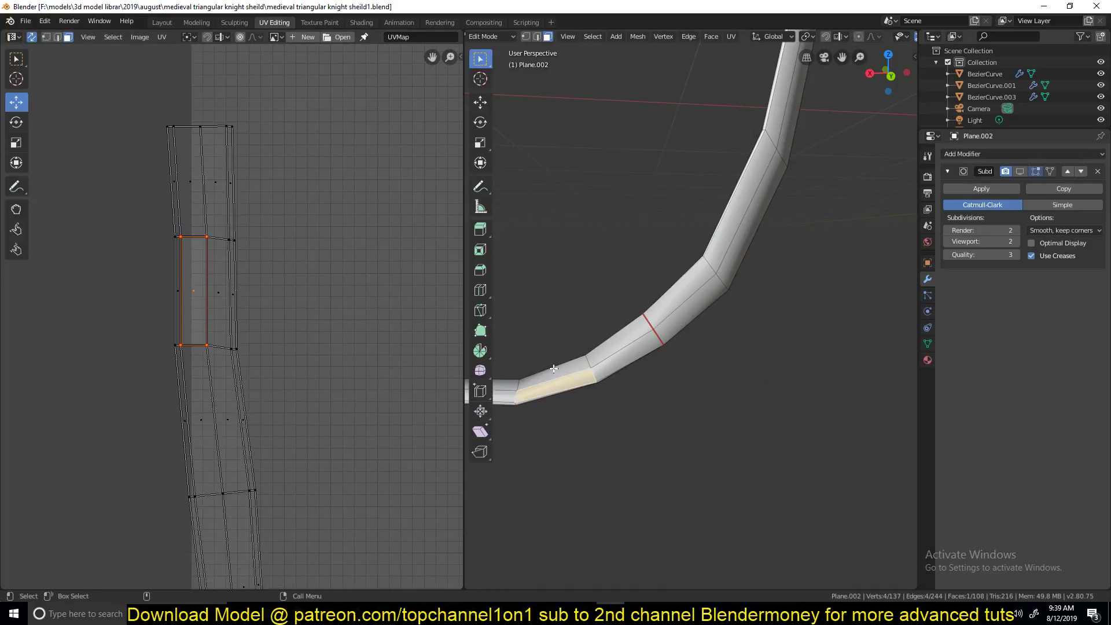
# Step: Select the faces linked to the lower pinned quad and unwrap them with Follow Active Quads in Length Average mode
pyautogui.hotkey('ctrl', 'l')
pyautogui.moveTo(553, 368); pyautogui.dragTo(634, 300, button='middle')
pyautogui.press('u')
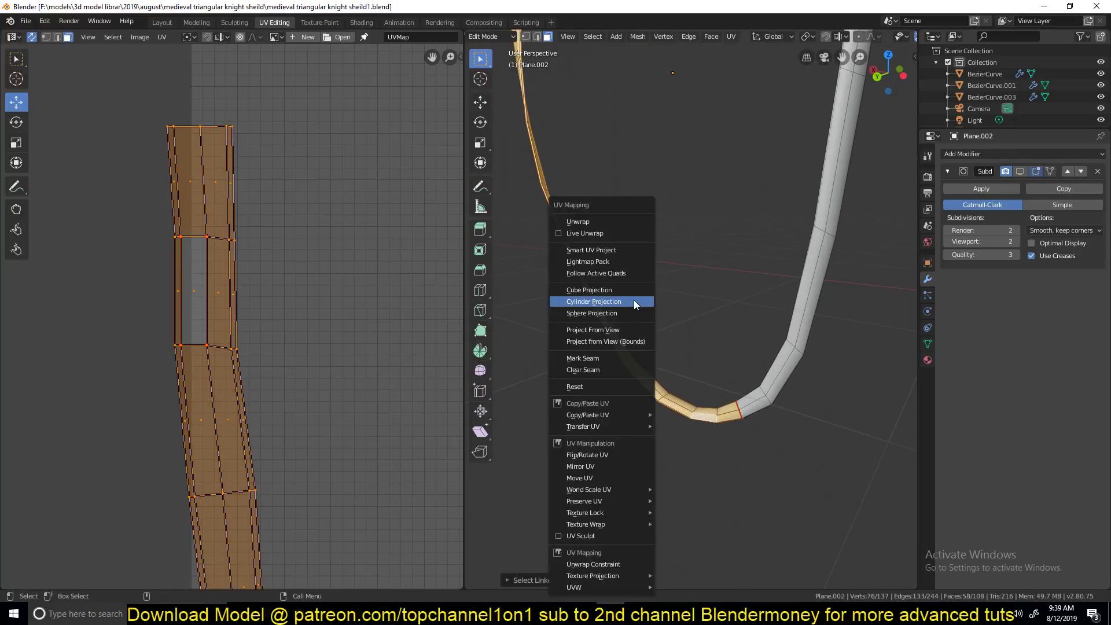
pyautogui.click(612, 274)
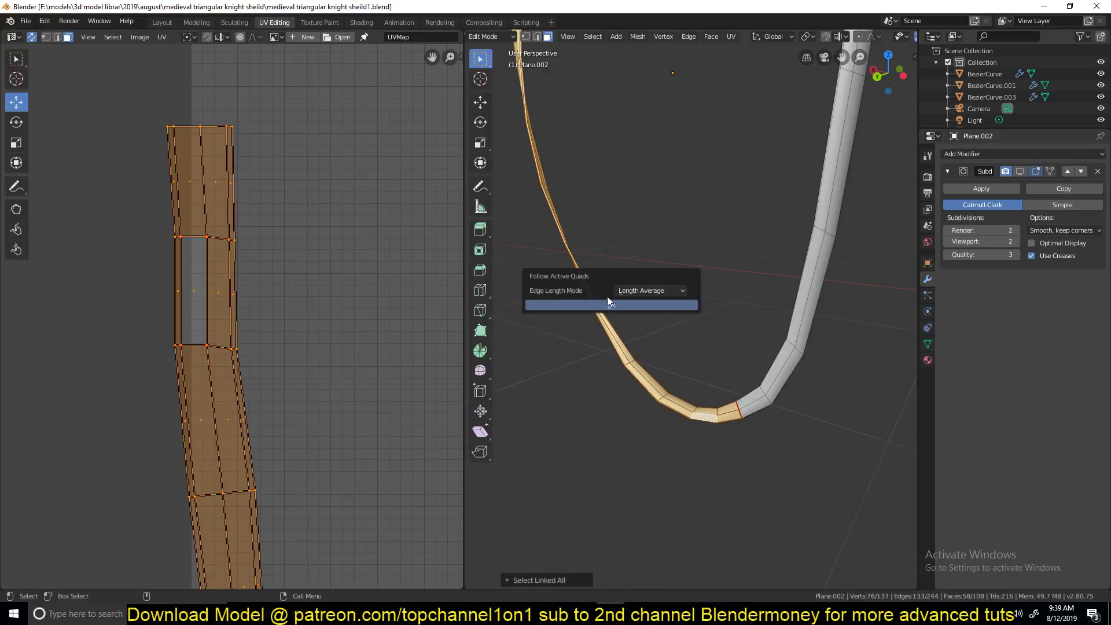
pyautogui.click(607, 304)
pyautogui.scroll(-5, 404, 328)
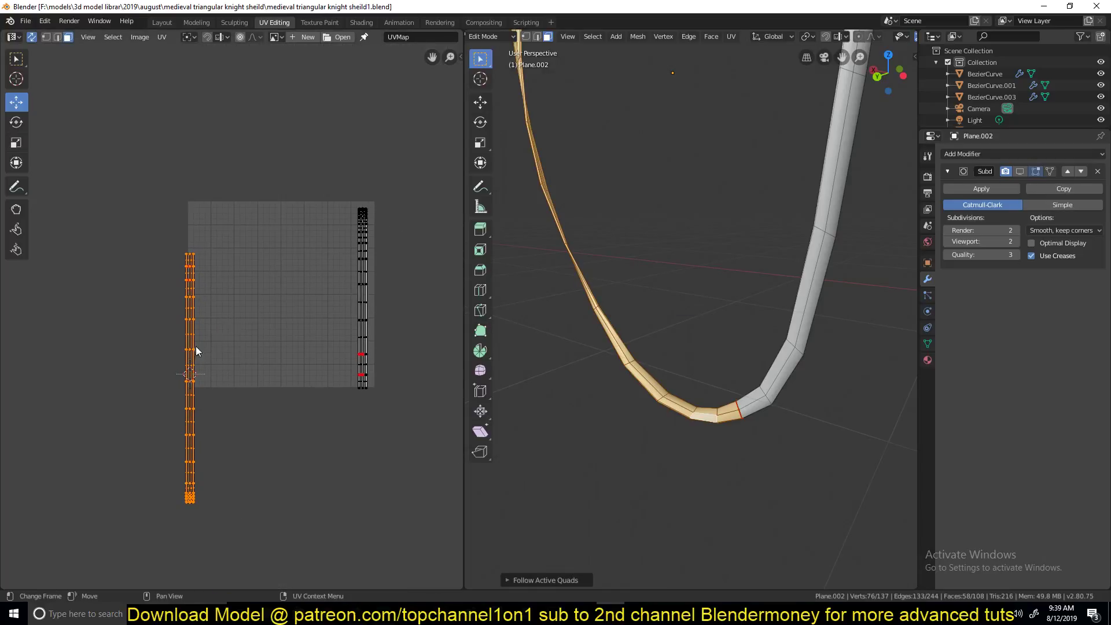
pyautogui.scroll(4, 207, 349)
# Step: Clear the pins on the lower island, and turn UV Sync Selection off with all strap faces selected to display both islands
pyautogui.press('Tab')
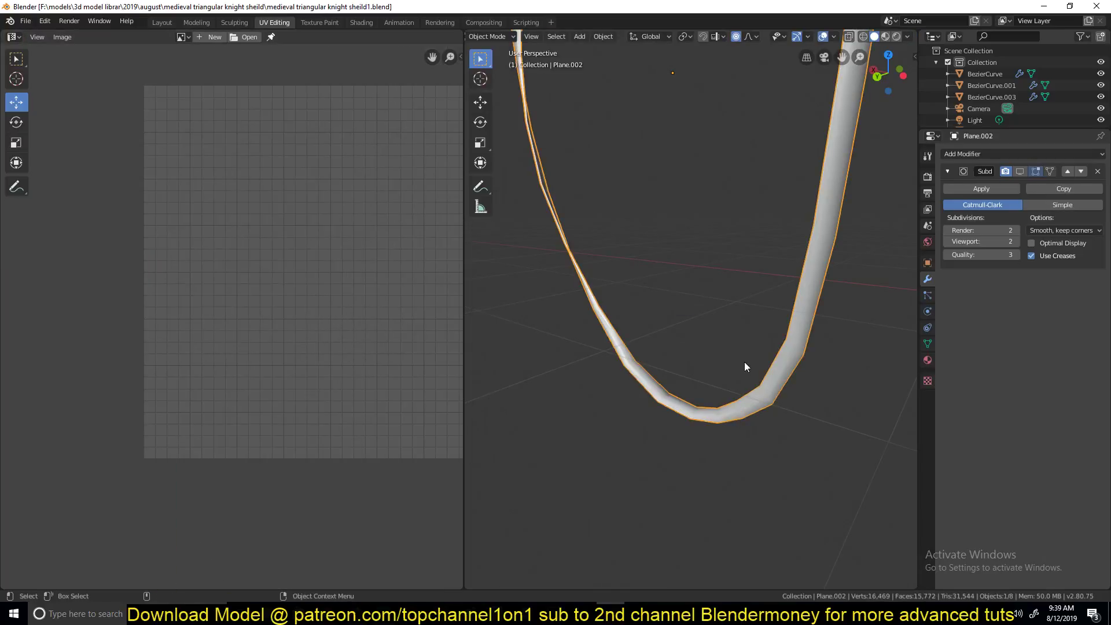
pyautogui.scroll(-3, 744, 362)
pyautogui.press('Tab')
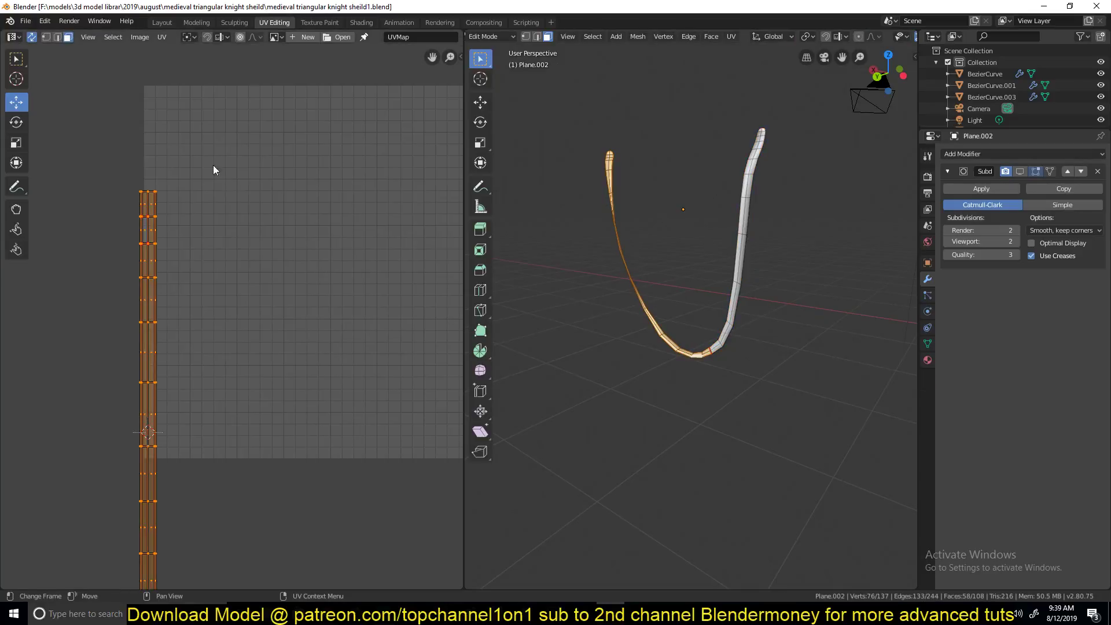
pyautogui.press('alt')
pyautogui.hotkey('alt', 'p')
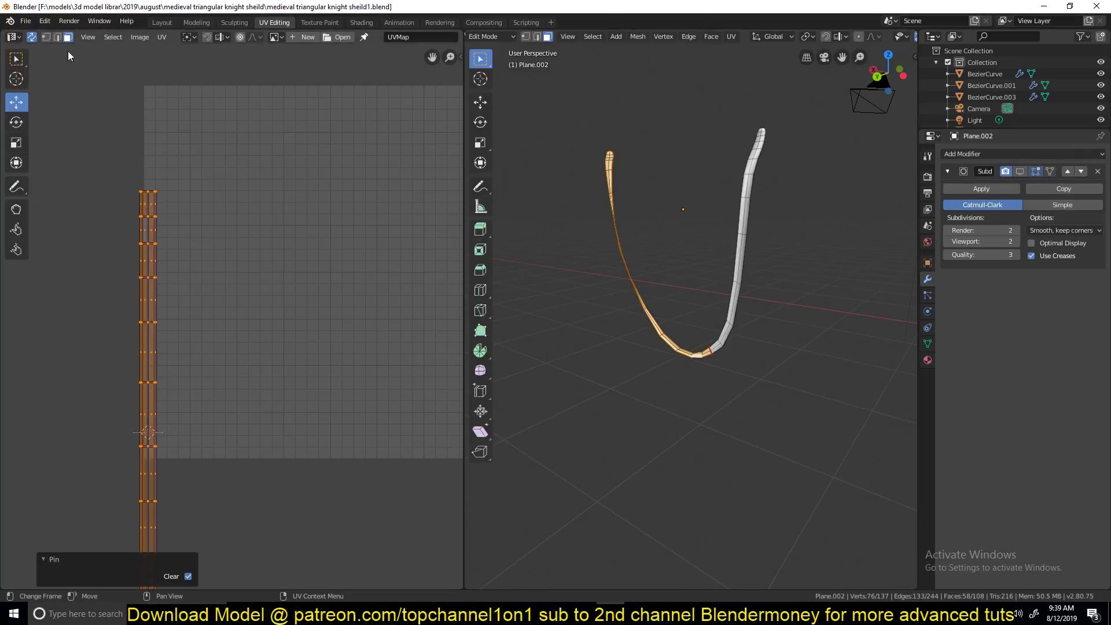
pyautogui.click(33, 36)
pyautogui.scroll(-2, 233, 316)
pyautogui.press('a')
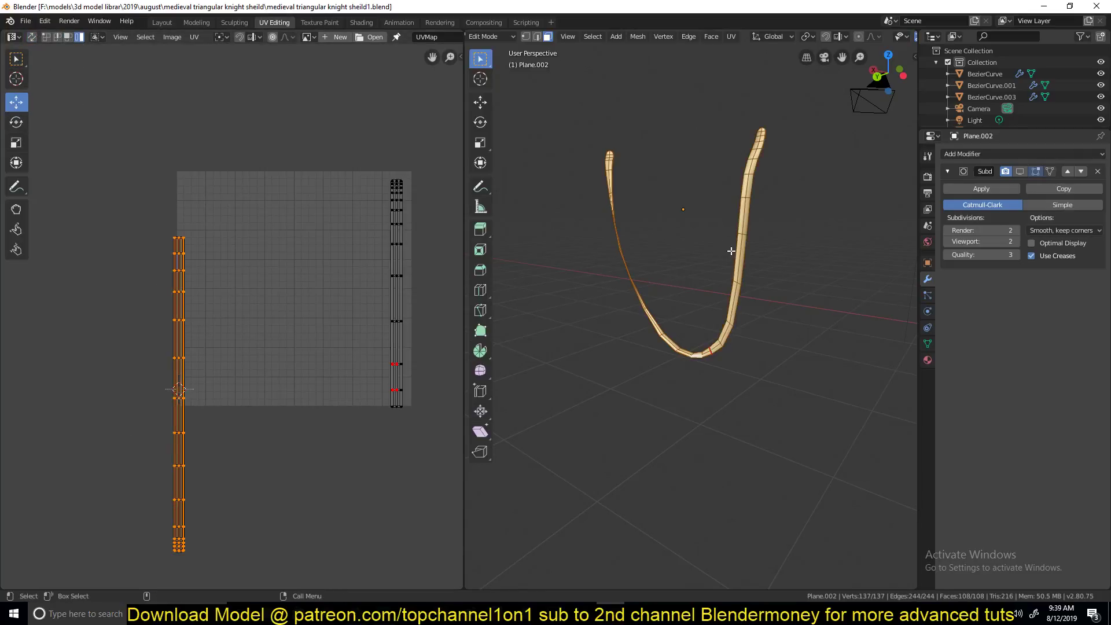
# Step: Place the two strap islands side by side near the UV square's left edge and scale the lower-strap island to about 0.75
pyautogui.moveTo(171, 340); pyautogui.dragTo(179, 268)
pyautogui.moveTo(397, 238); pyautogui.dragTo(204, 239)
pyautogui.click(191, 199)
pyautogui.press('s')
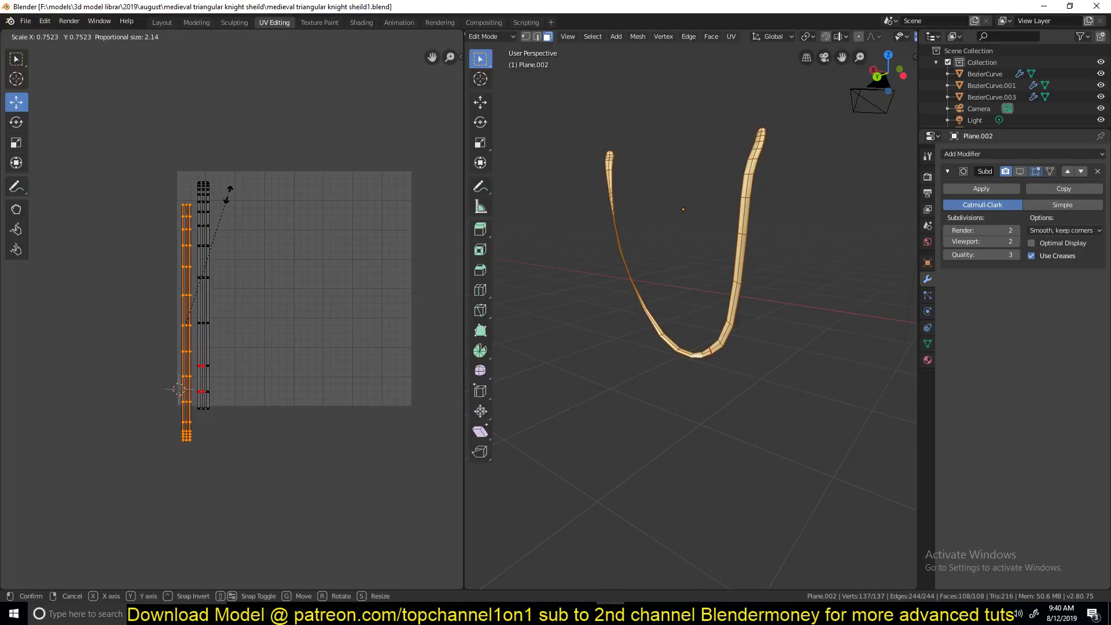
pyautogui.click(214, 251)
# Step: Move the lower-strap island against the UV square's left edge and the upper-strap island close beside it
pyautogui.press('g')
pyautogui.click(210, 218)
pyautogui.click(207, 220)
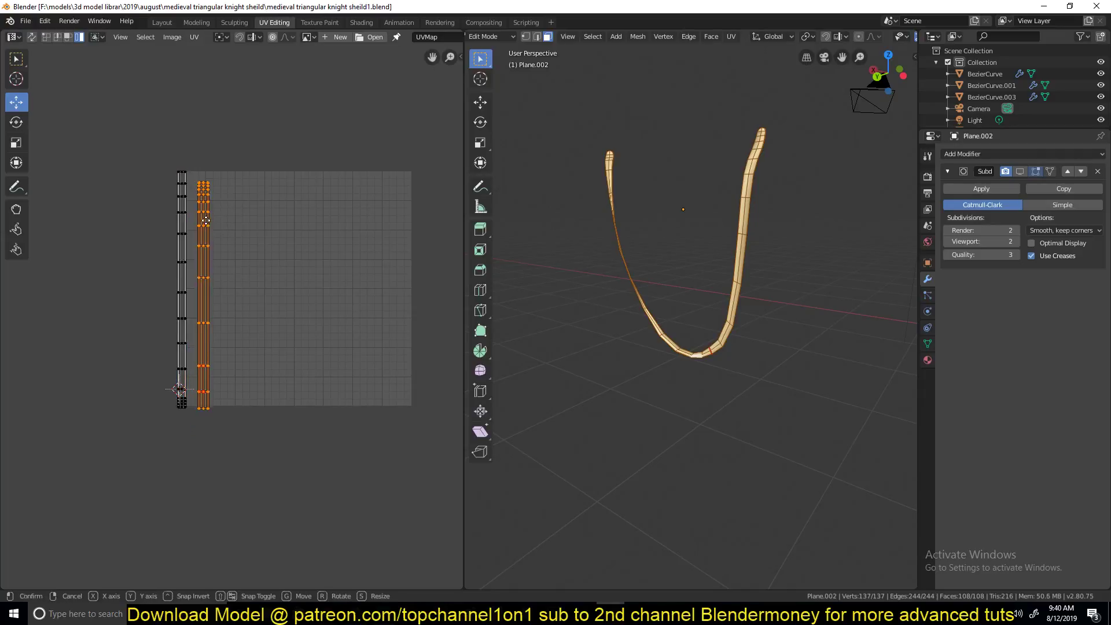
pyautogui.press('g')
pyautogui.click(198, 216)
# Step: Select both islands, scale them together to about 0.93, and move them 0.0197 m in X
pyautogui.click(184, 221)
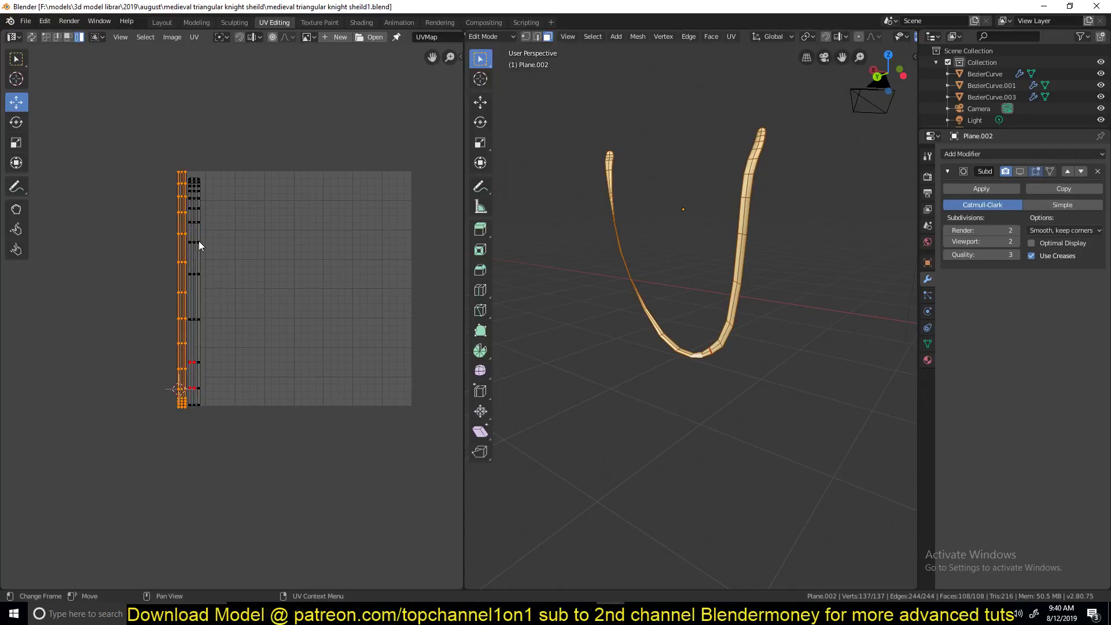
pyautogui.keyDown('shift'); pyautogui.click(198, 242); pyautogui.keyUp('shift')
pyautogui.press('s')
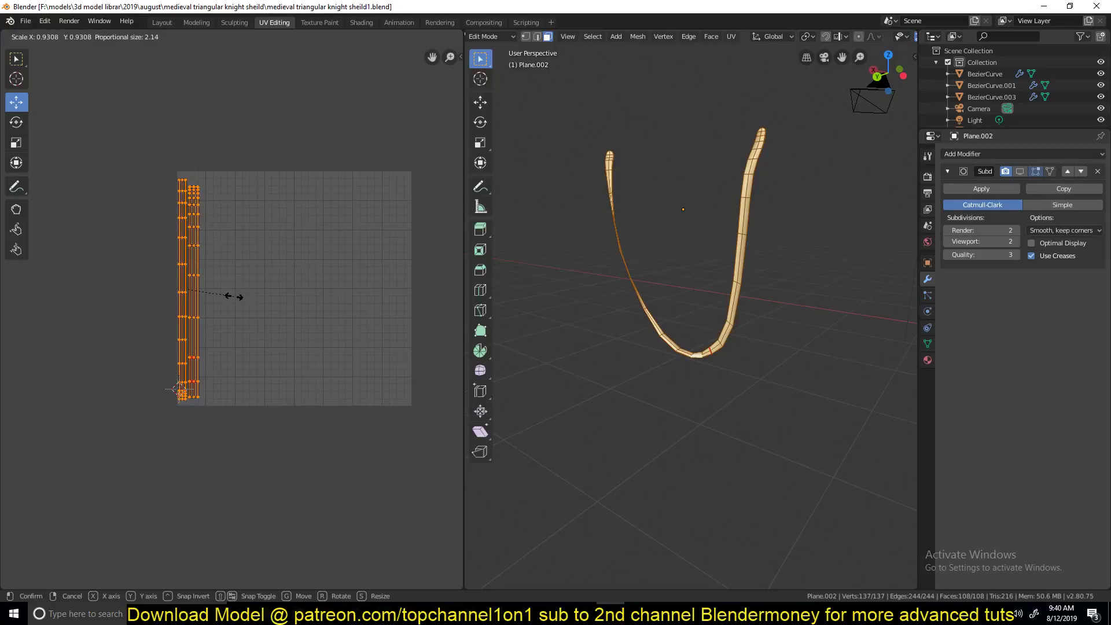
pyautogui.click(234, 296)
pyautogui.press('g')
pyautogui.click(243, 296)
# Step: Adjust the position of both islands inside the UV square by -0.02 m in X and 0.00537 m in Y
pyautogui.scroll(2, 243, 303)
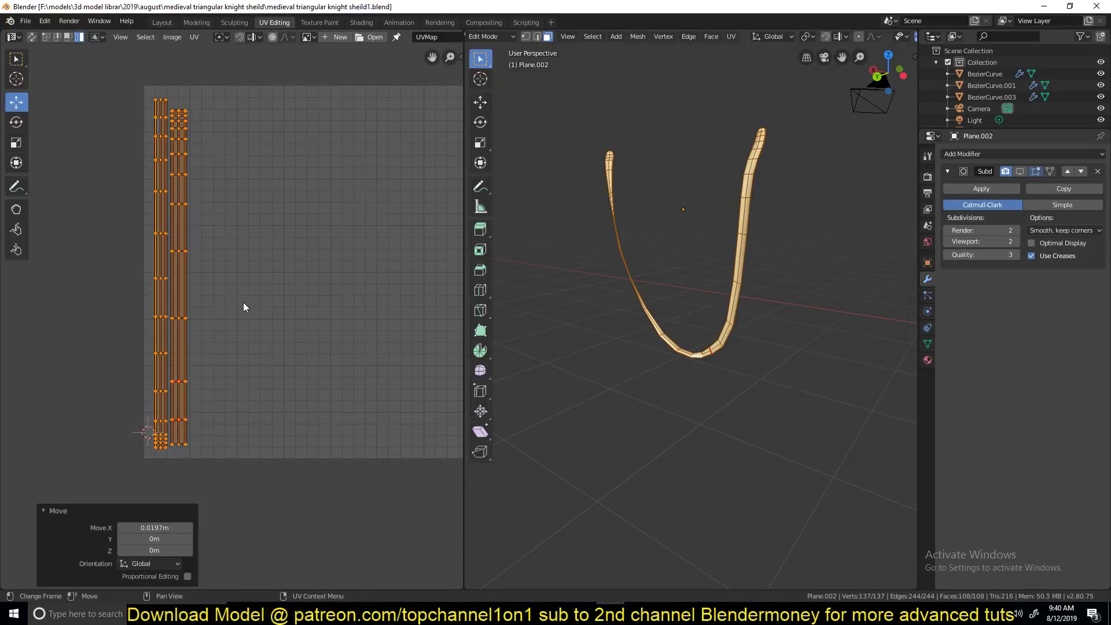
pyautogui.press('g')
pyautogui.click(243, 302)
pyautogui.scroll(3, 191, 231)
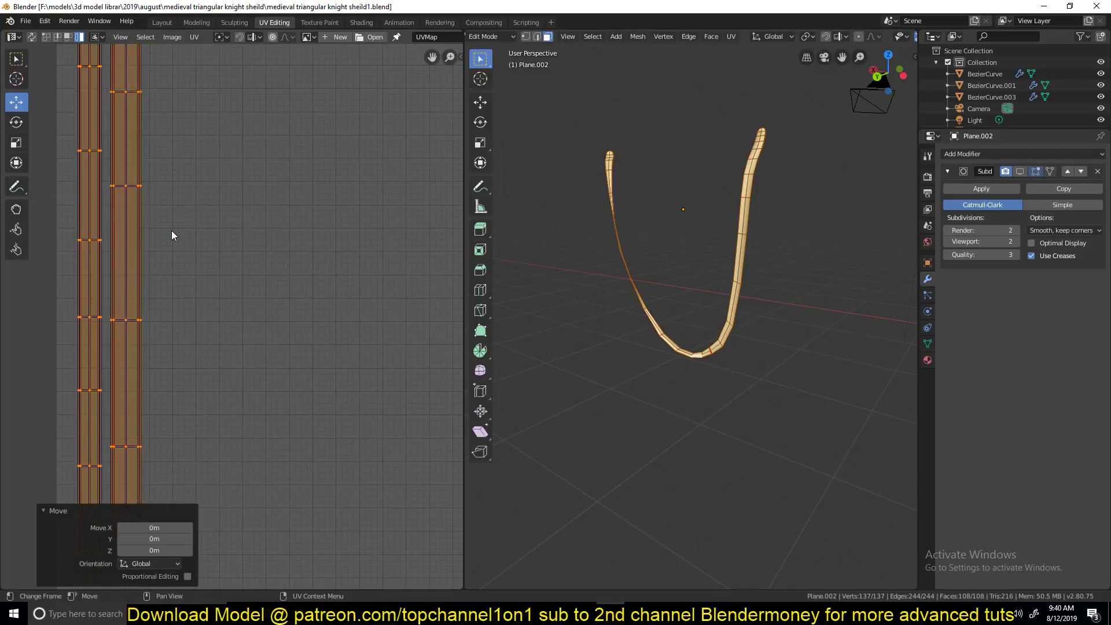
pyautogui.moveTo(171, 231); pyautogui.dragTo(292, 344, button='middle')
pyautogui.scroll(2, 291, 343)
pyautogui.press('g')
pyautogui.click(253, 341)
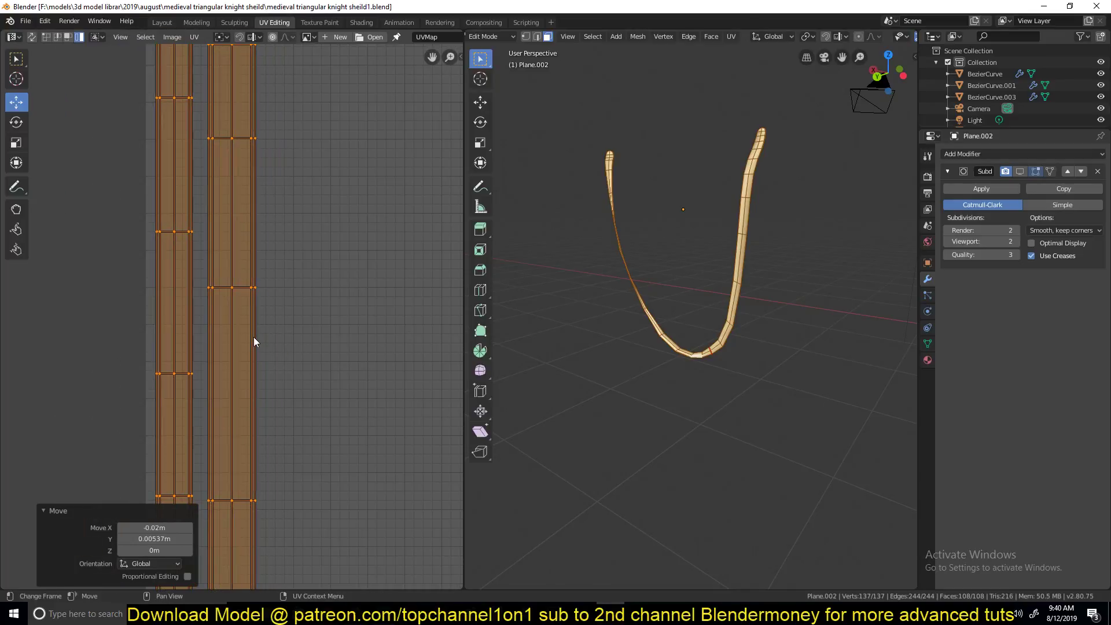
# Step: Check the strap from another angle in Object Mode and return to Edit Mode
pyautogui.press('Tab')
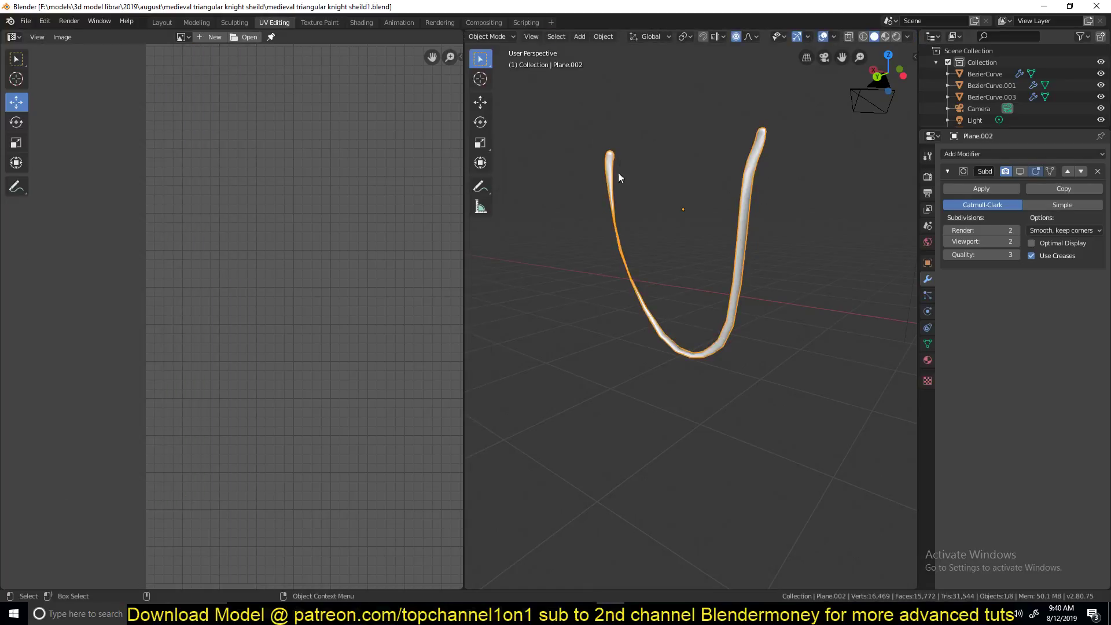
pyautogui.moveTo(717, 281); pyautogui.dragTo(800, 197, button='middle')
pyautogui.press('Tab')
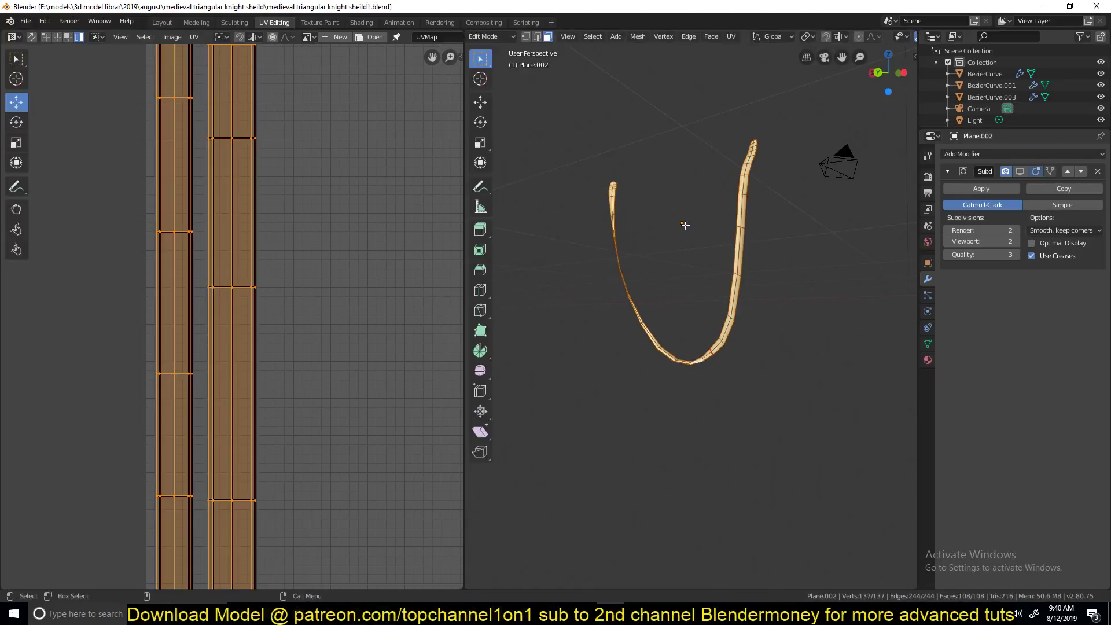
pyautogui.press('Tab')
pyautogui.press('Tab')
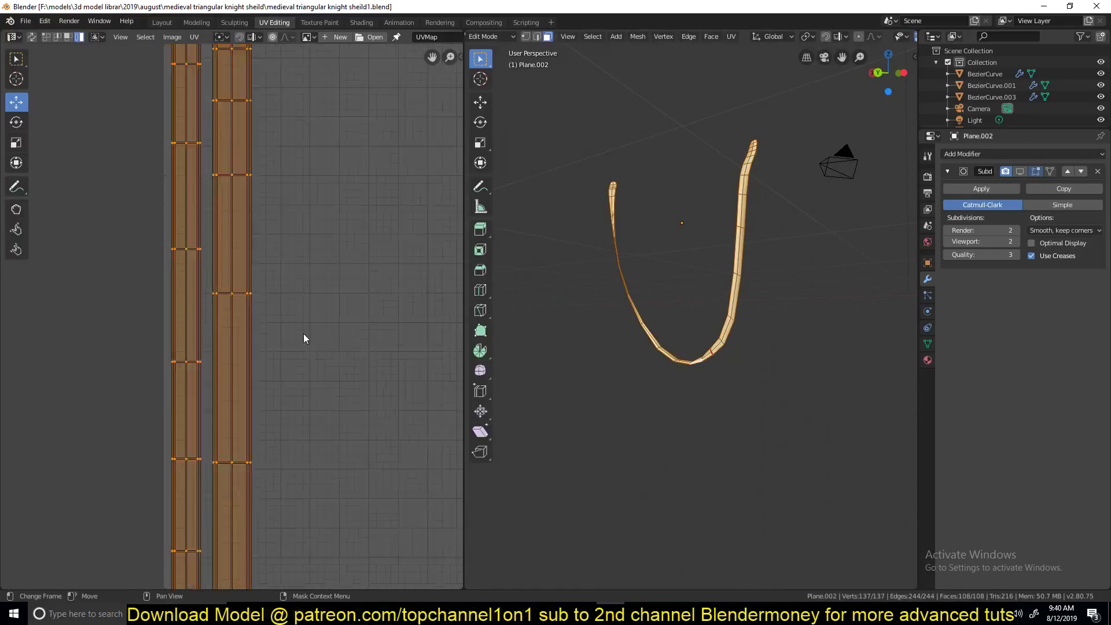
# Step: Scale both strap islands together inside the UV square and return to Object Mode
pyautogui.scroll(-4, 313, 359)
pyautogui.scroll(1, 307, 376)
pyautogui.press('s')
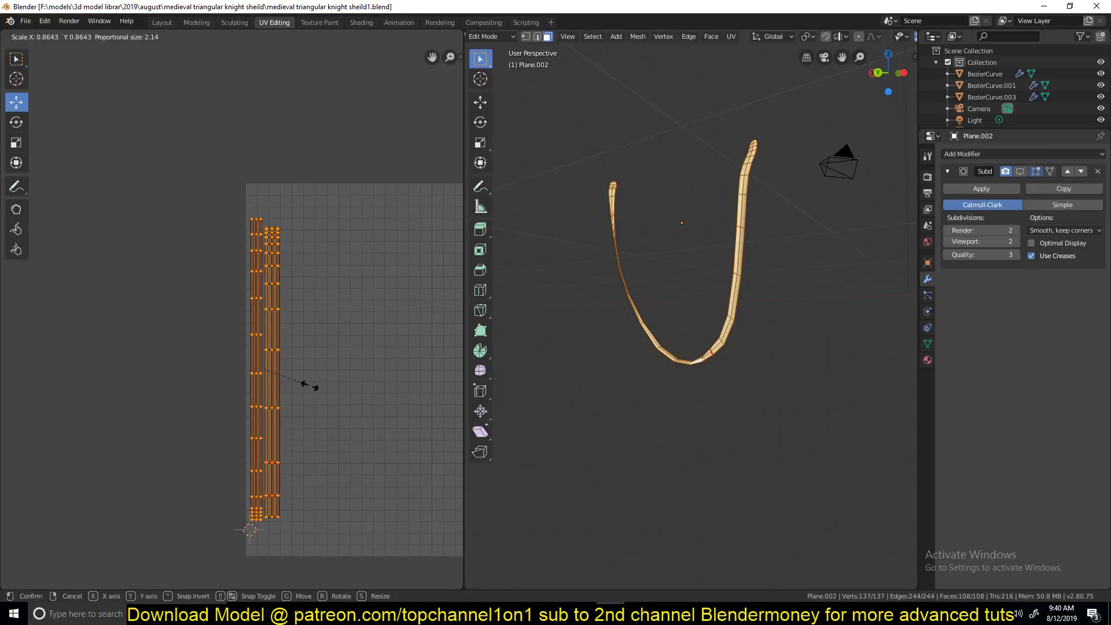
pyautogui.click(314, 398)
pyautogui.press('Tab')
# Step: Examine the padded grip and the straps on the back of the shield up close and as a whole
pyautogui.scroll(-4, 680, 281)
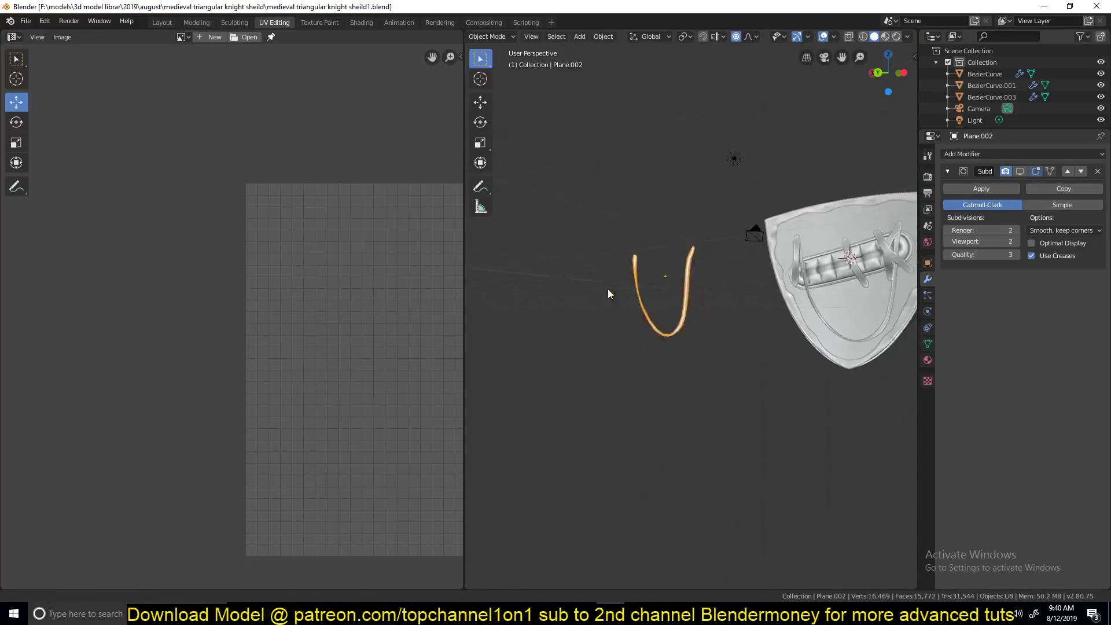
pyautogui.keyDown('shift'); pyautogui.moveTo(753, 257); pyautogui.dragTo(648, 332, button='middle'); pyautogui.keyUp('shift')
pyautogui.scroll(9, 634, 312)
pyautogui.scroll(-7, 680, 289)
pyautogui.scroll(4, 648, 336)
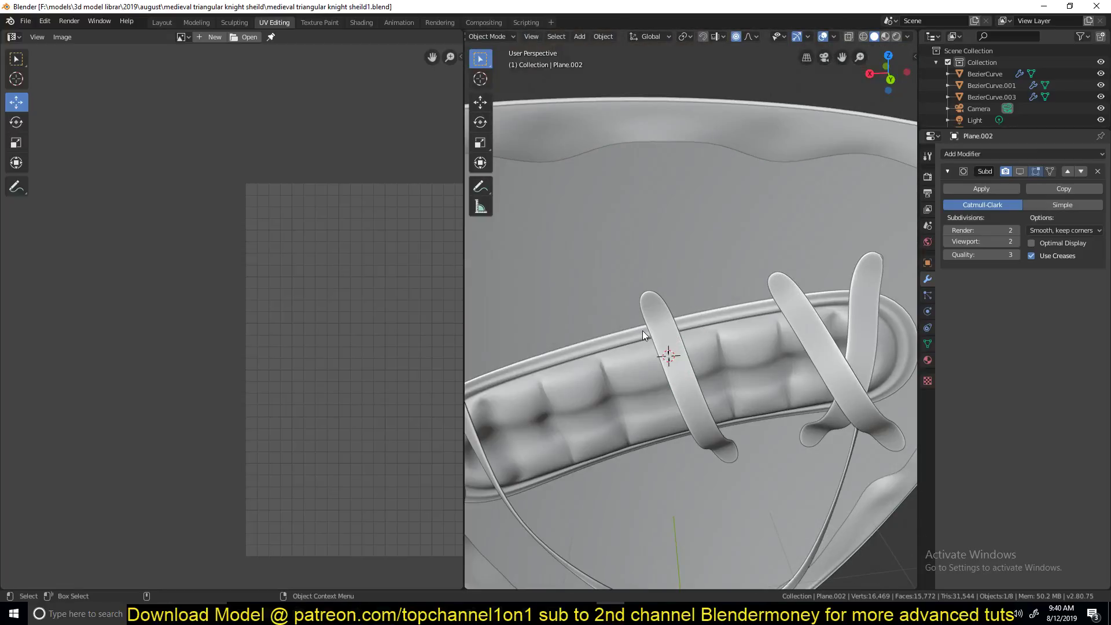
pyautogui.scroll(-6, 639, 315)
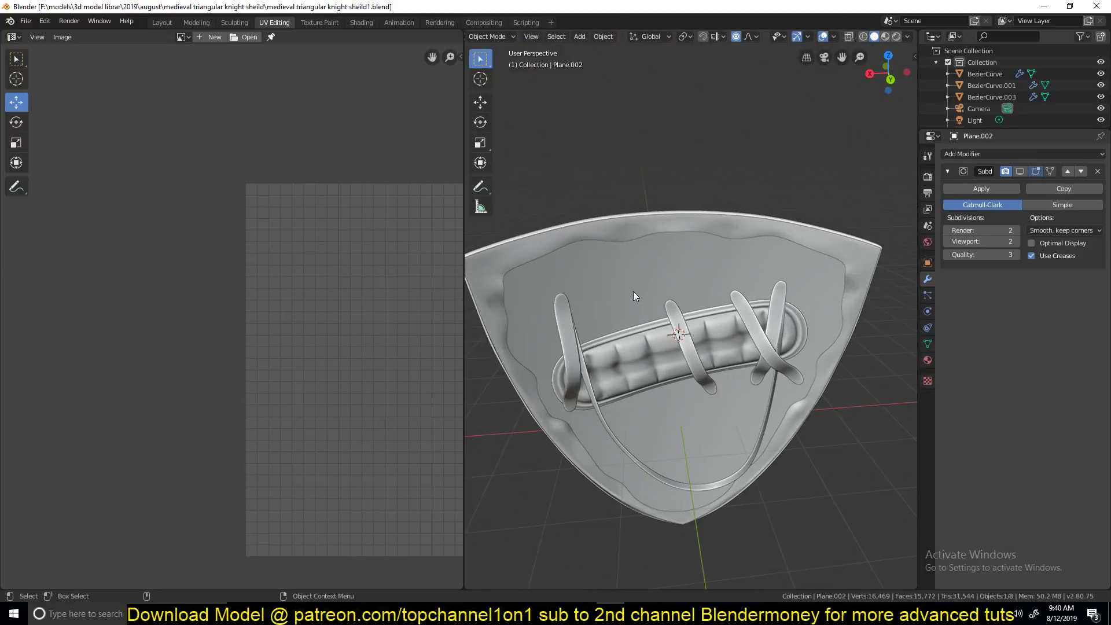
# Step: Delete the separate unwrapped strap standing beside the shield
pyautogui.moveTo(633, 290); pyautogui.dragTo(609, 318, button='middle')
pyautogui.scroll(-5, 602, 321)
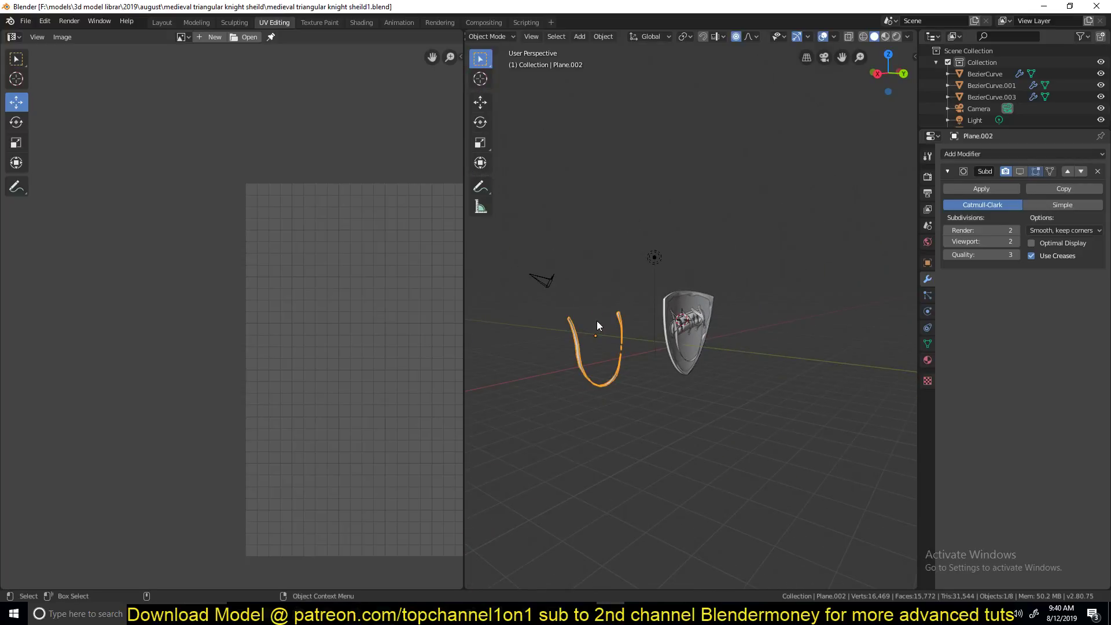
pyautogui.press('Delete')
pyautogui.scroll(6, 596, 320)
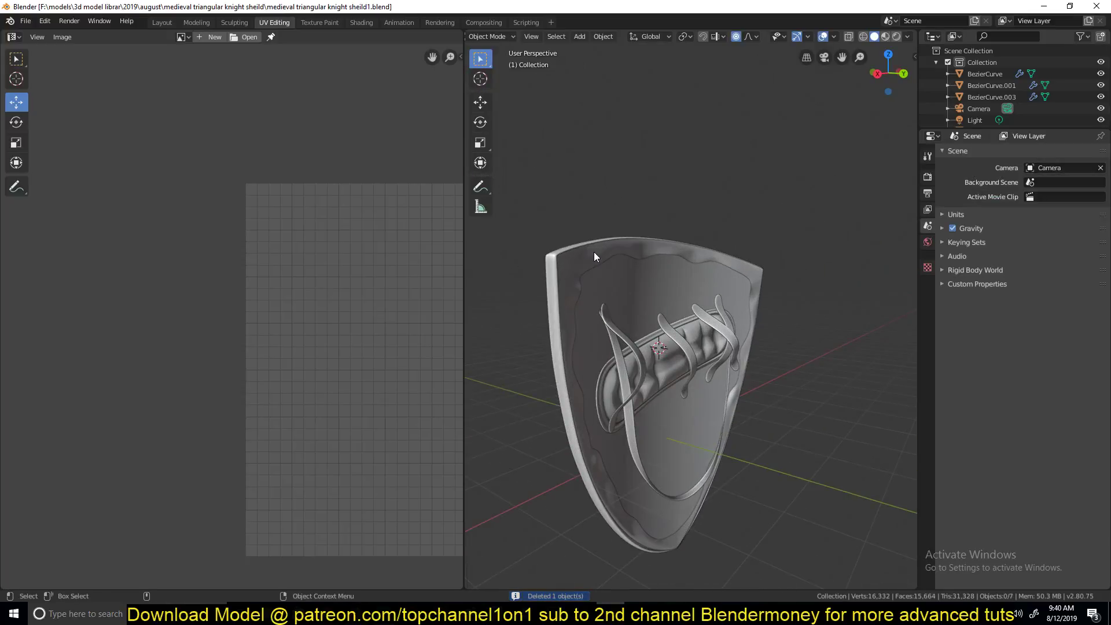
# Step: Switch to the browser to view the BlenderMoney YouTube channel's uploads, and return to Blender
pyautogui.click(356, 613)
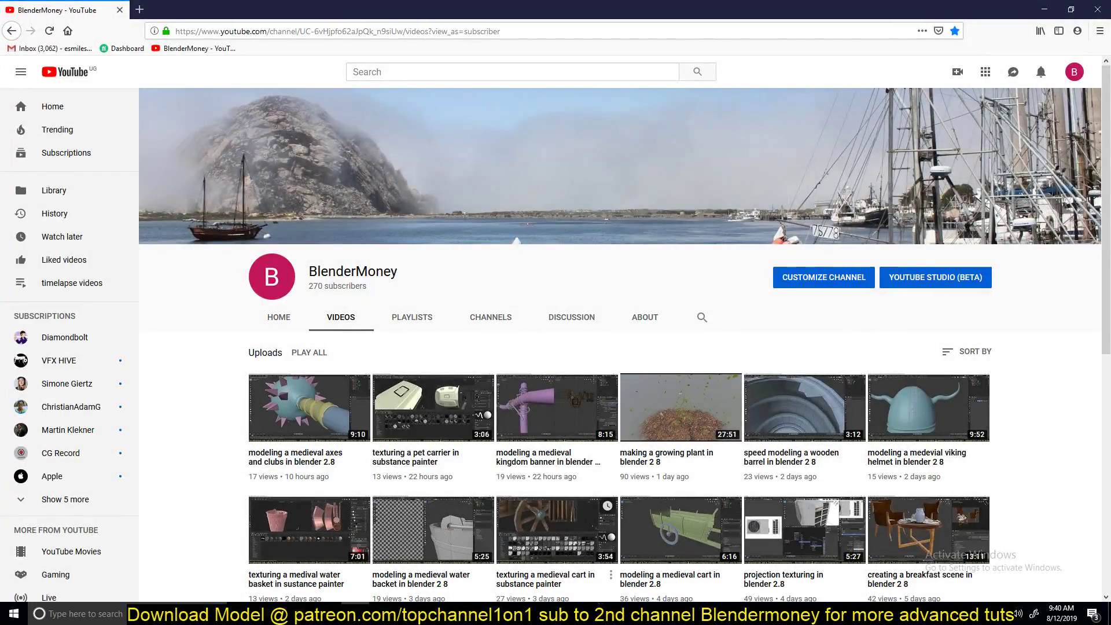
pyautogui.hotkey('alt', 'Tab')
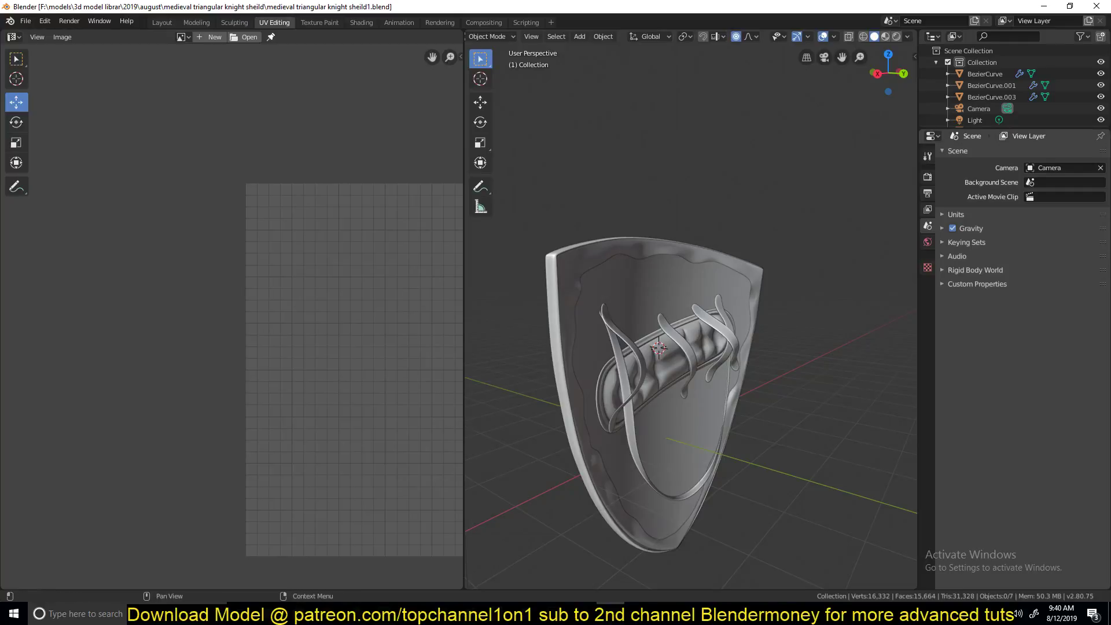